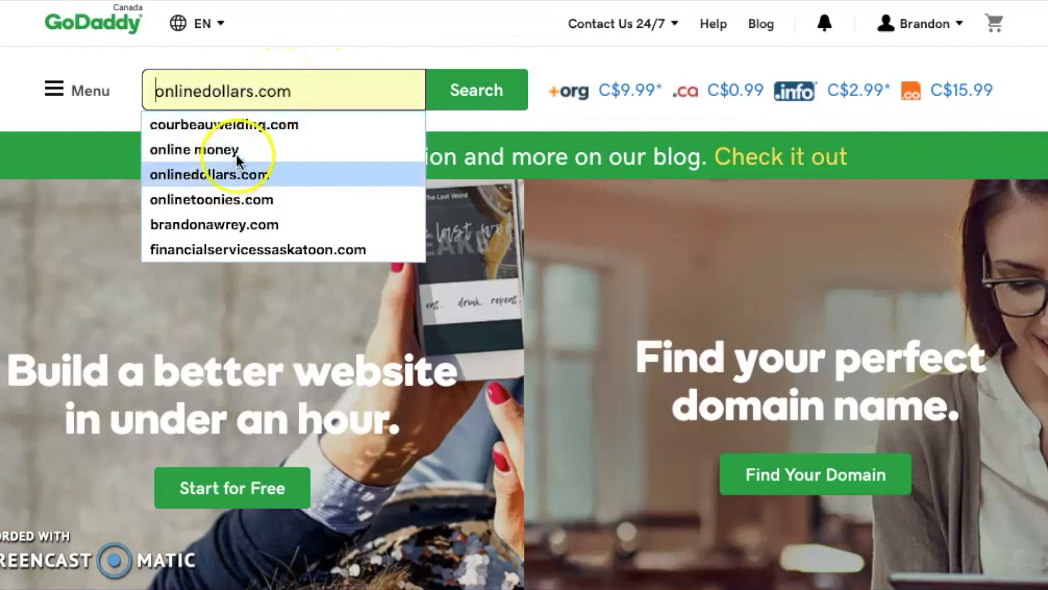
Search for the availability of the domain onlinedollars.com
click(255, 172)
click(498, 104)
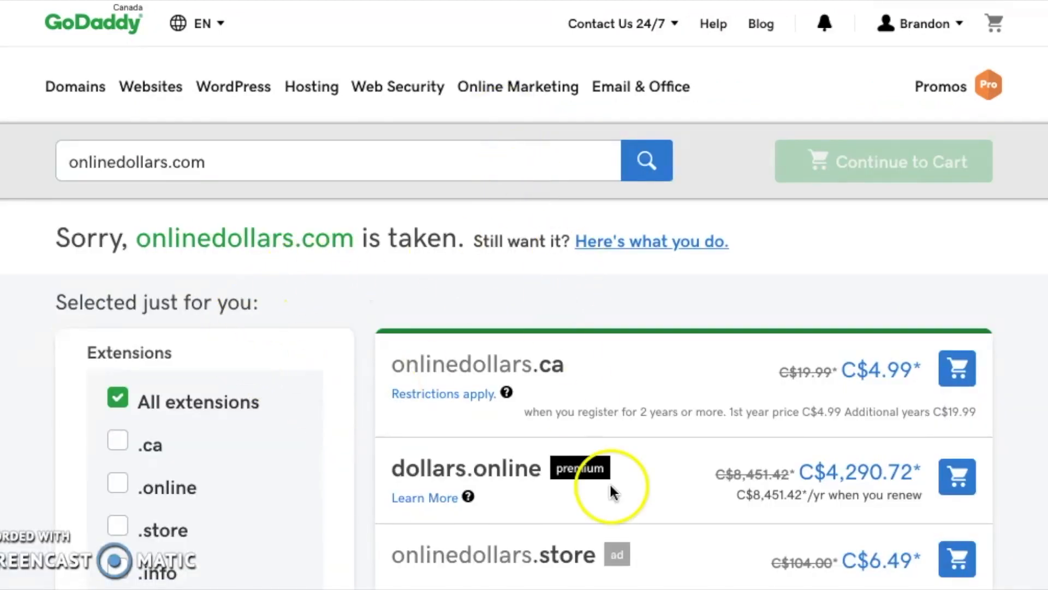
Examine the suggested alternatives to onlinedollars.com, comparing their extensions, first-year prices and premium pricing
scroll(610, 485, down, 4)
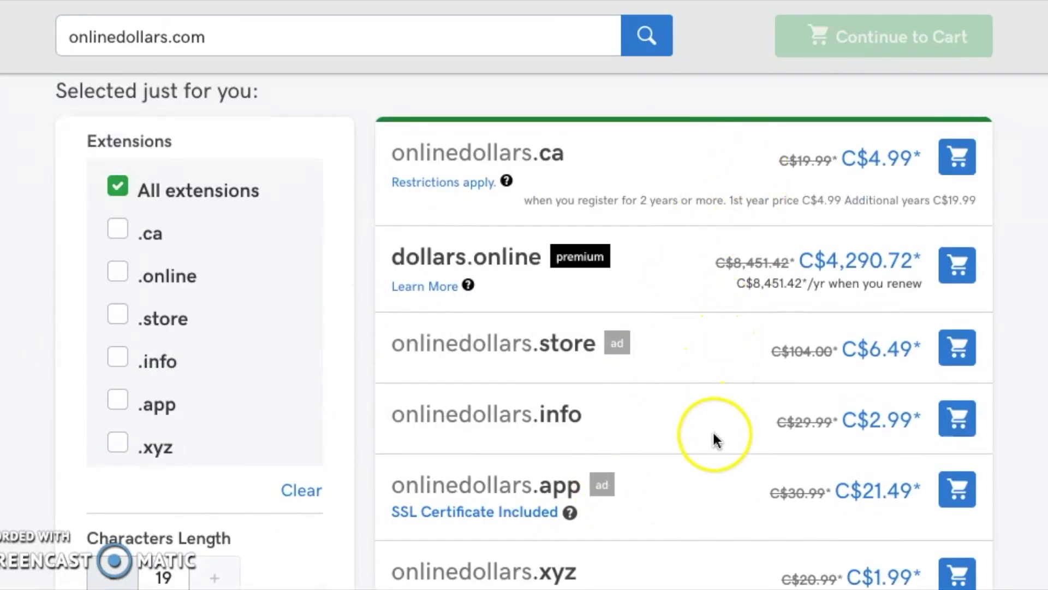
scroll(714, 434, down, 7)
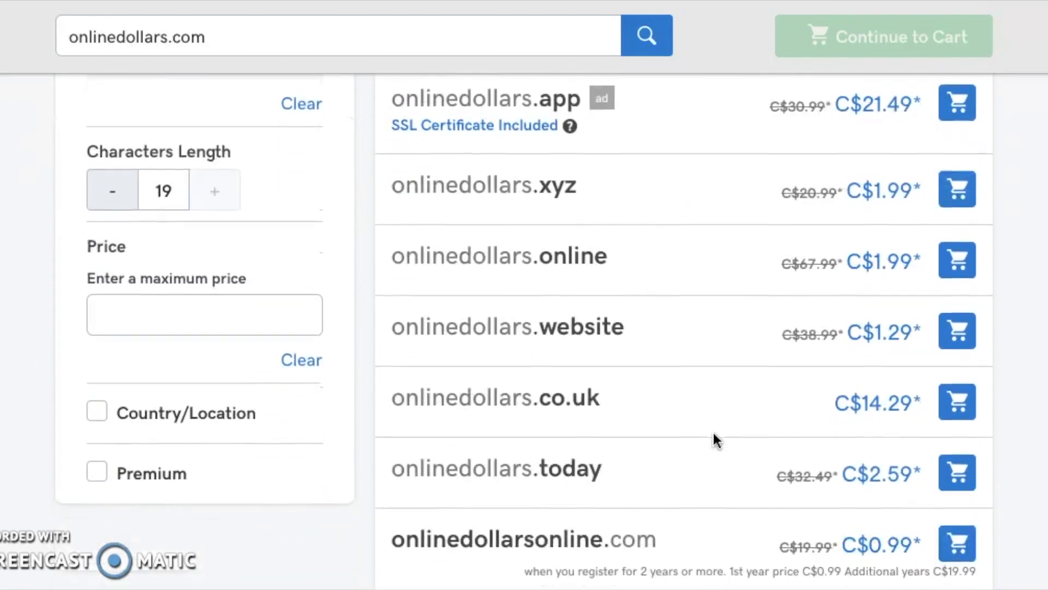
scroll(712, 430, up, 9)
click(710, 268)
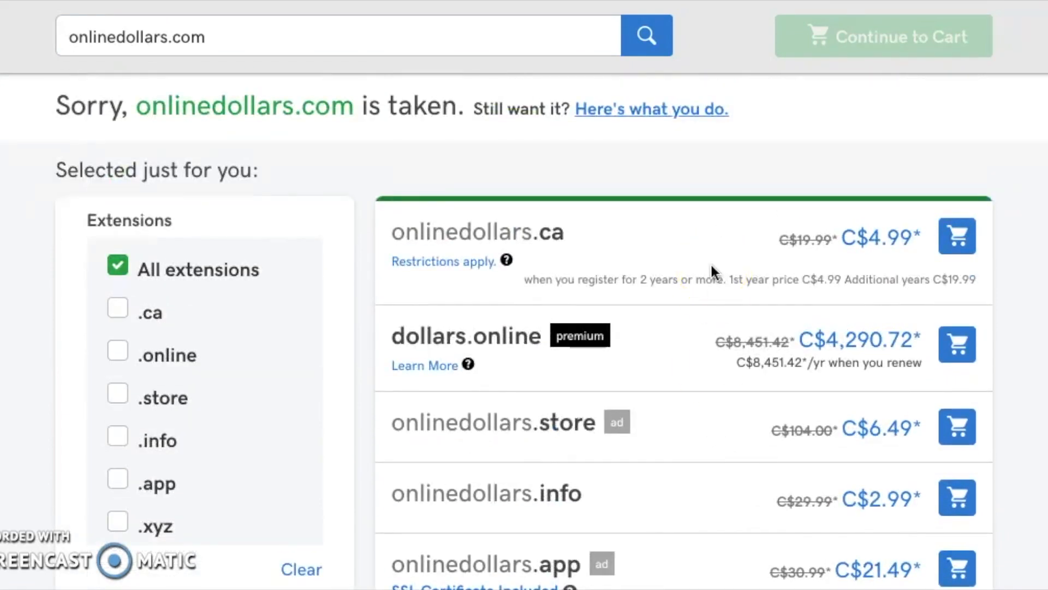
scroll(708, 429, down, 2)
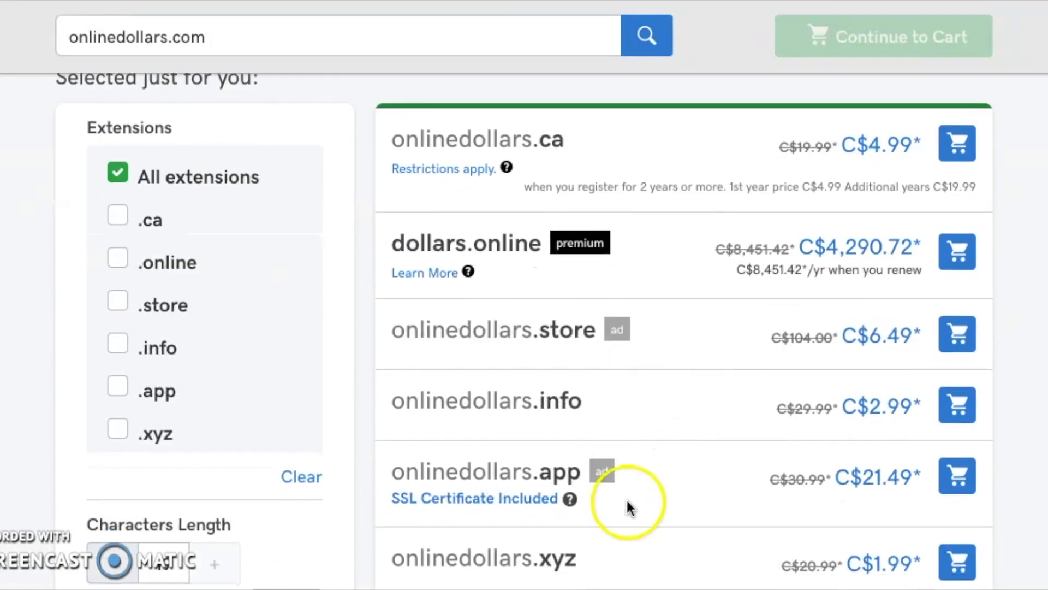
scroll(628, 504, down, 4)
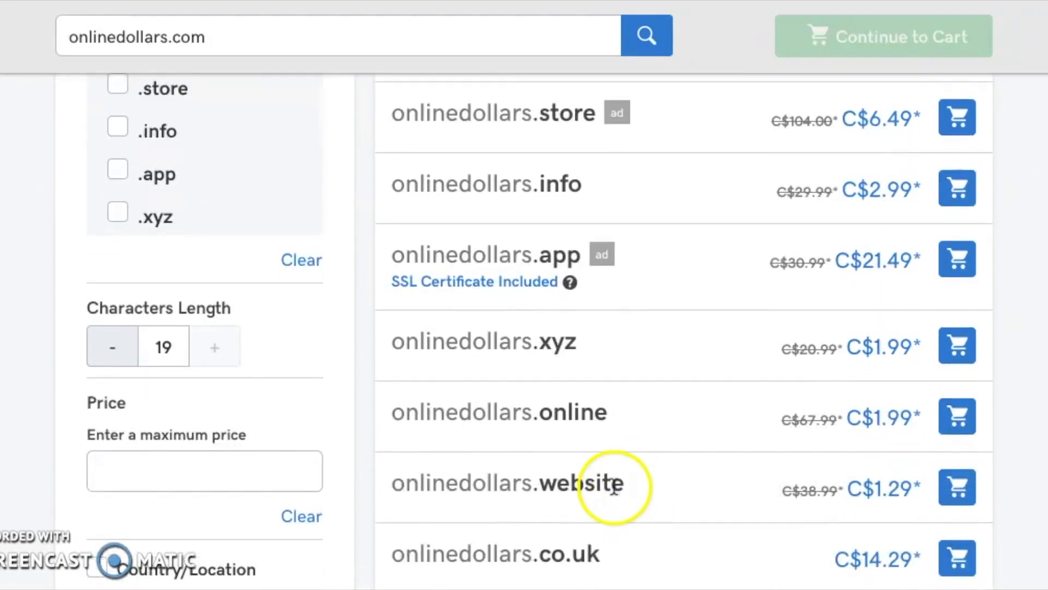
scroll(610, 394, down, 1)
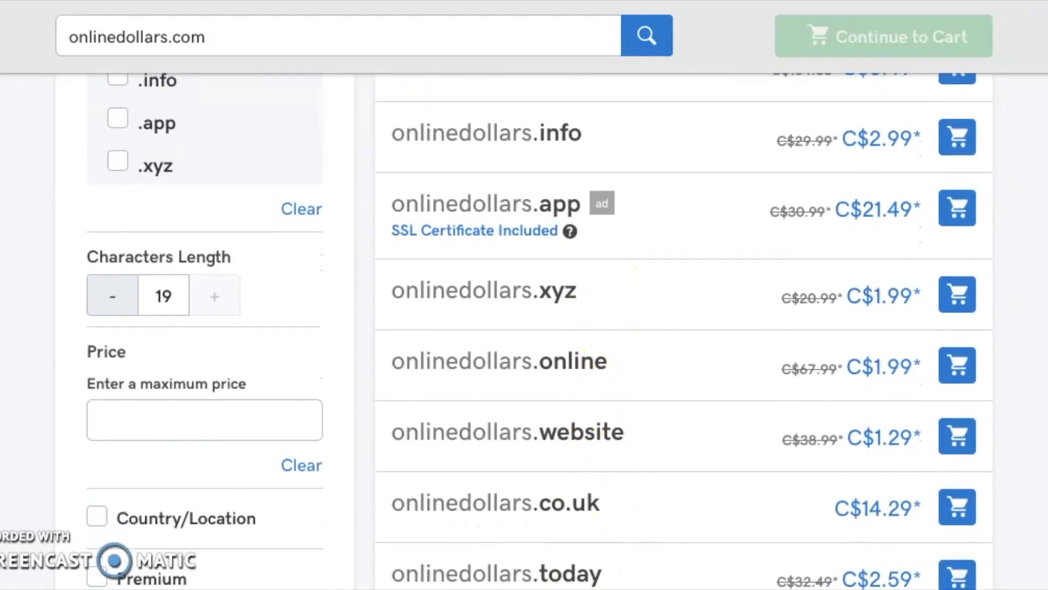
scroll(617, 426, down, 3)
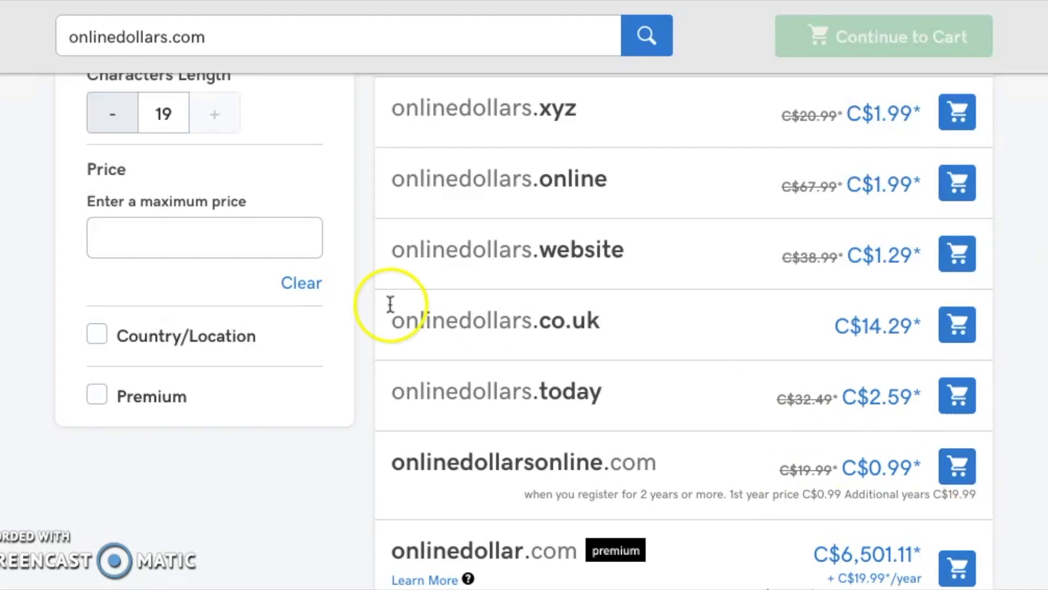
scroll(391, 310, up, 10)
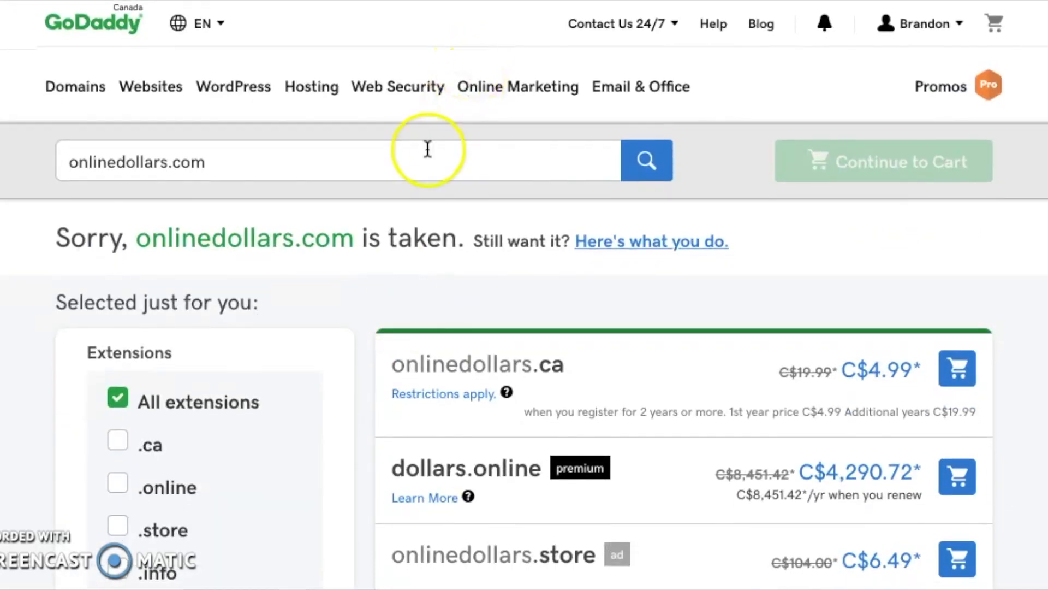
scroll(662, 355, down, 4)
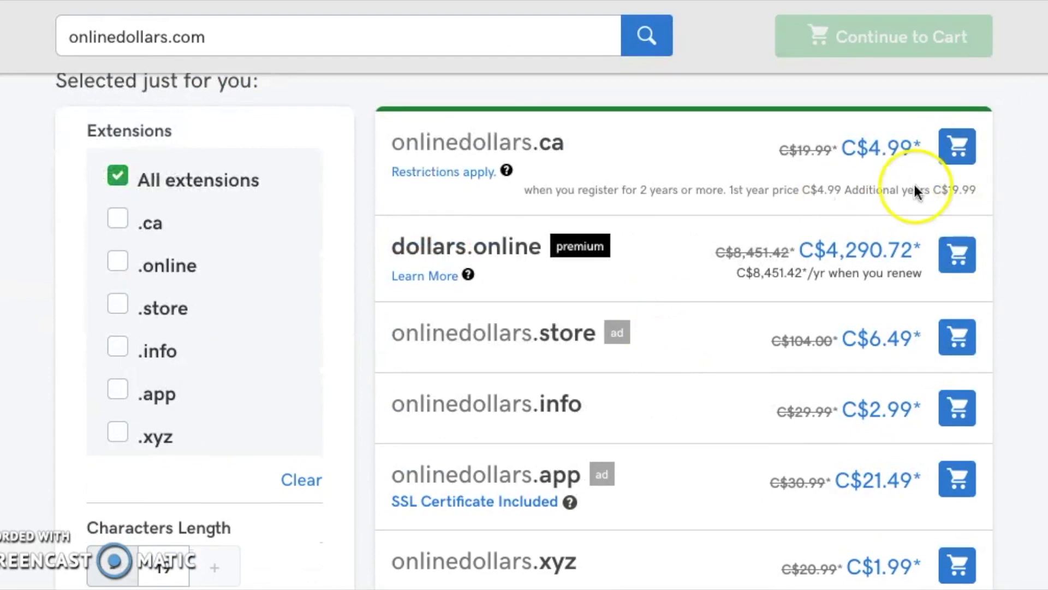
scroll(915, 185, up, 4)
scroll(928, 153, down, 1)
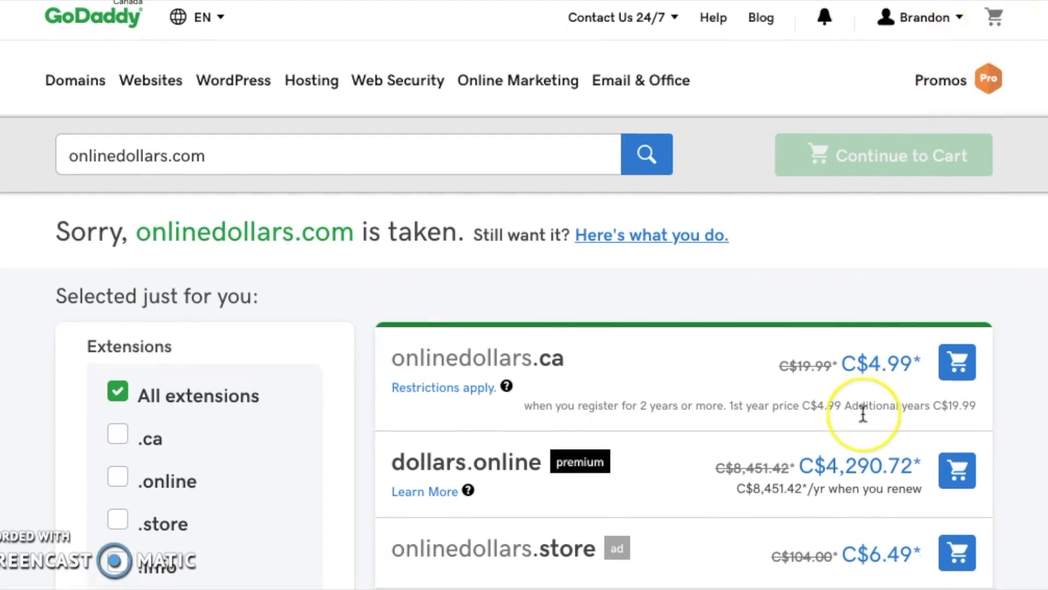
scroll(861, 412, down, 4)
scroll(862, 413, down, 10)
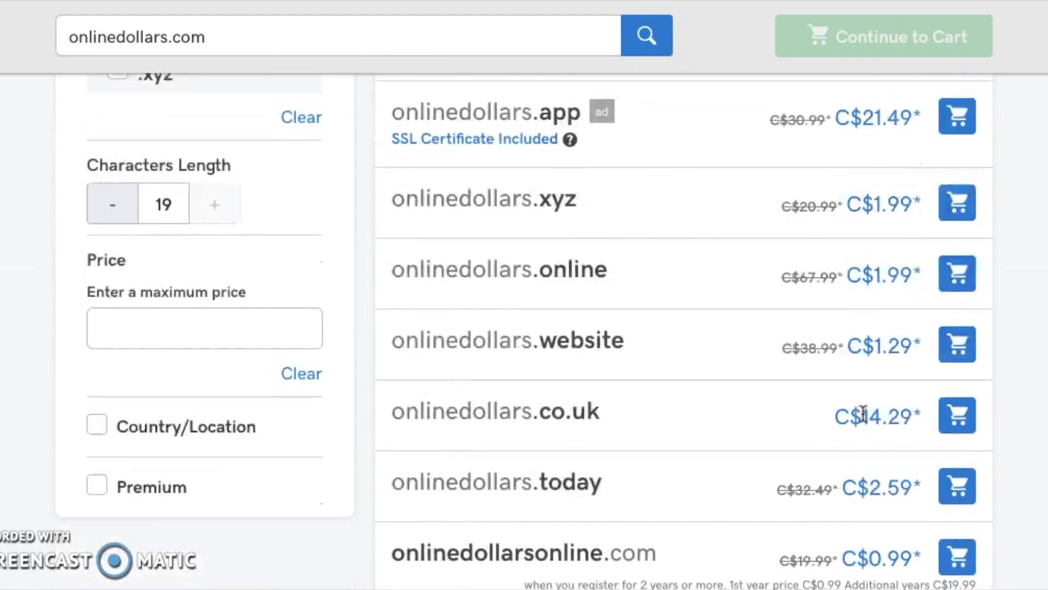
click(887, 464)
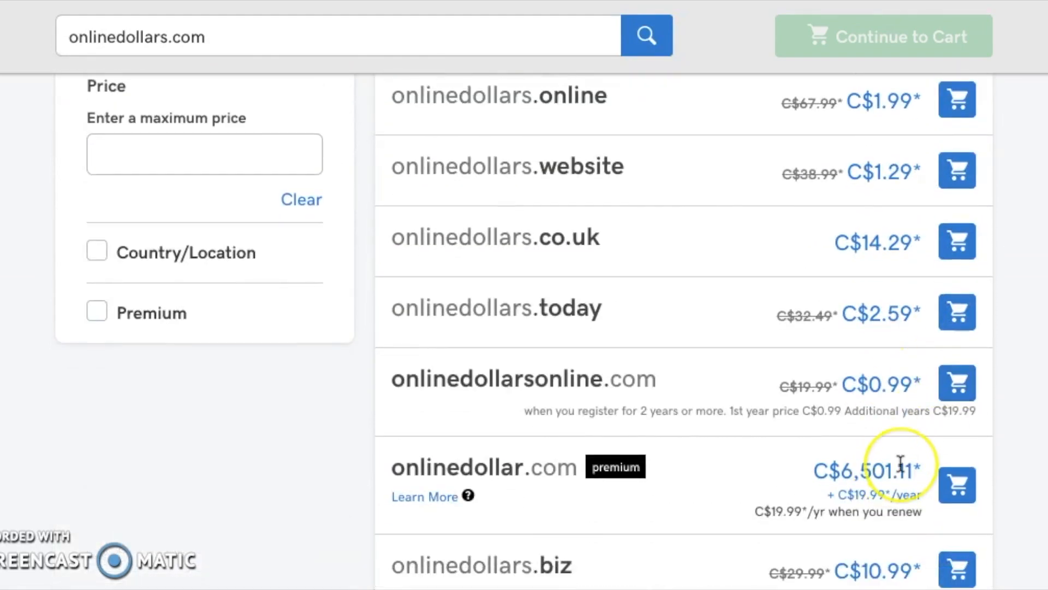
scroll(900, 464, up, 3)
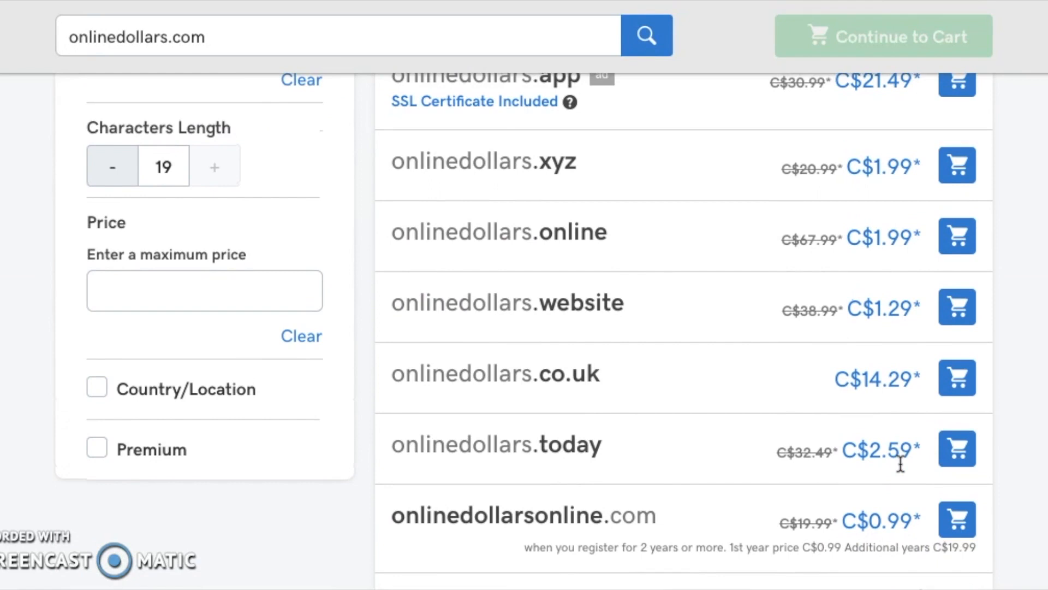
click(962, 385)
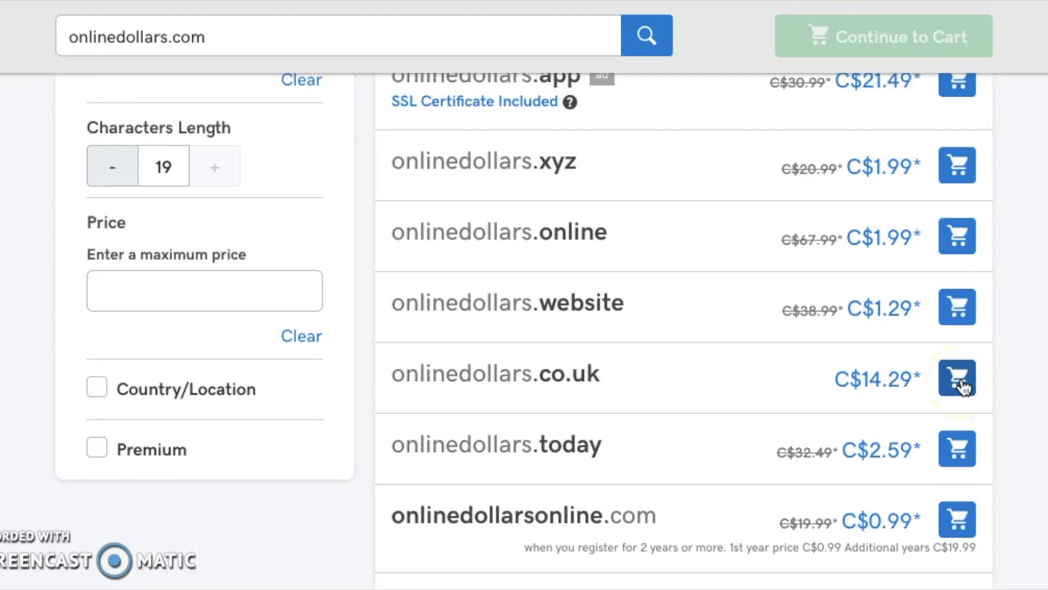
scroll(733, 355, up, 10)
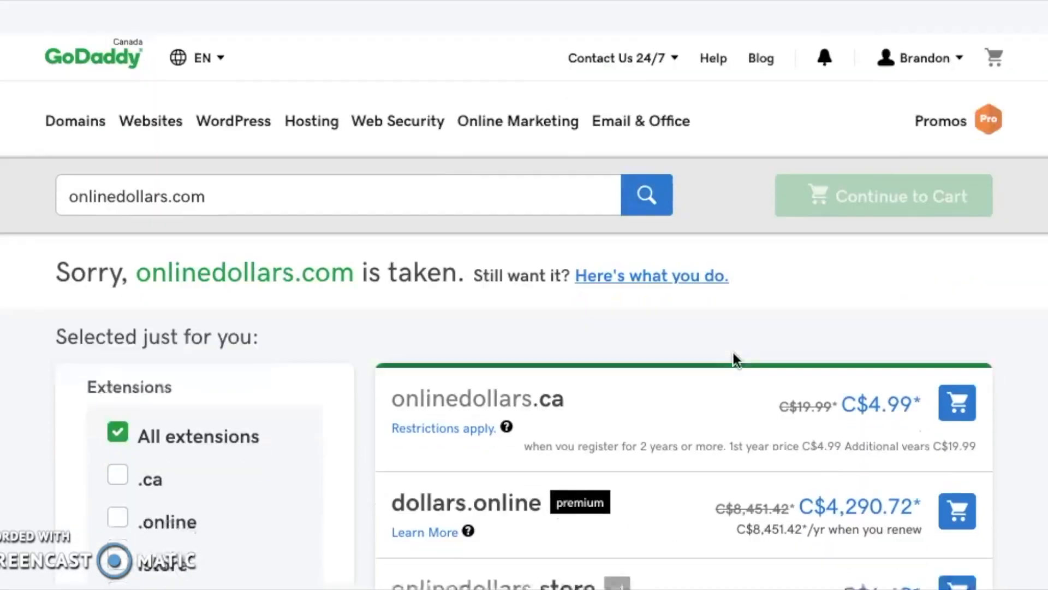
Open the account's My Domains list in the Domain Manager
scroll(733, 357, down, 1)
click(76, 89)
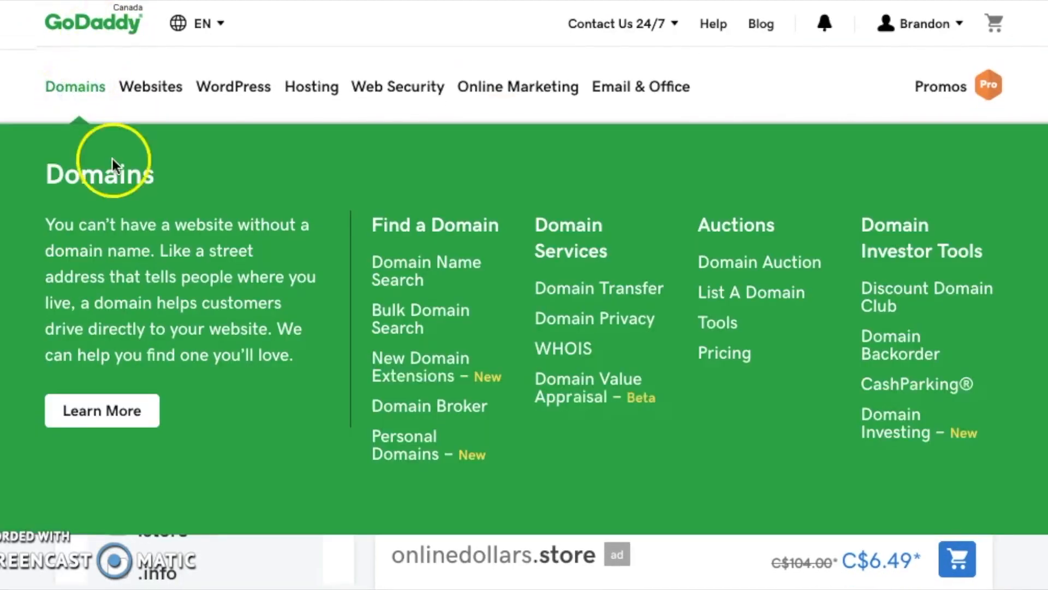
click(676, 28)
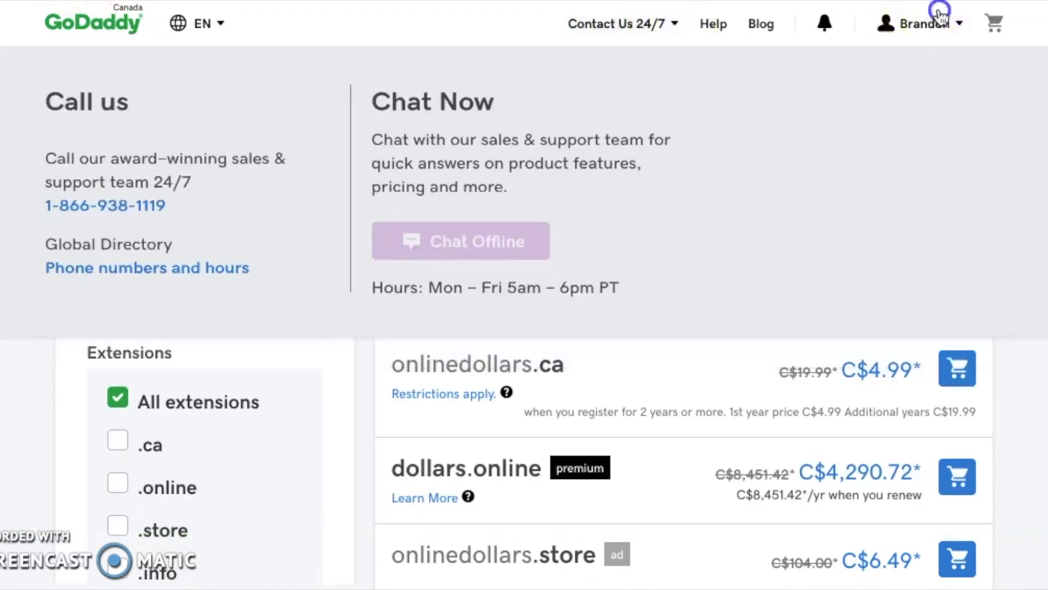
click(941, 12)
click(116, 202)
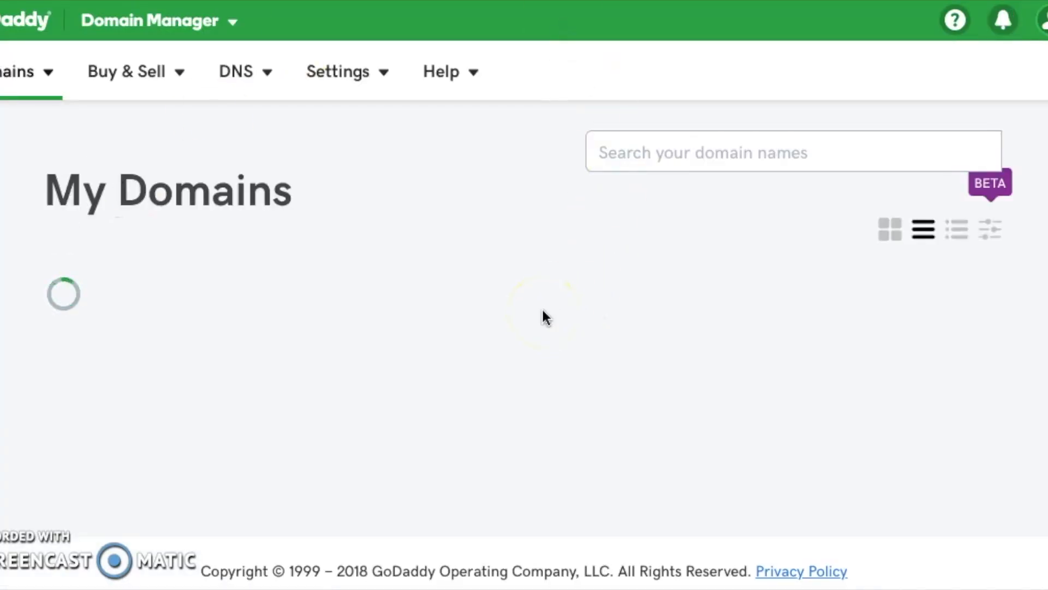
Open the courbeauwelding.com domain from the domain list and review its setup options
scroll(544, 316, down, 8)
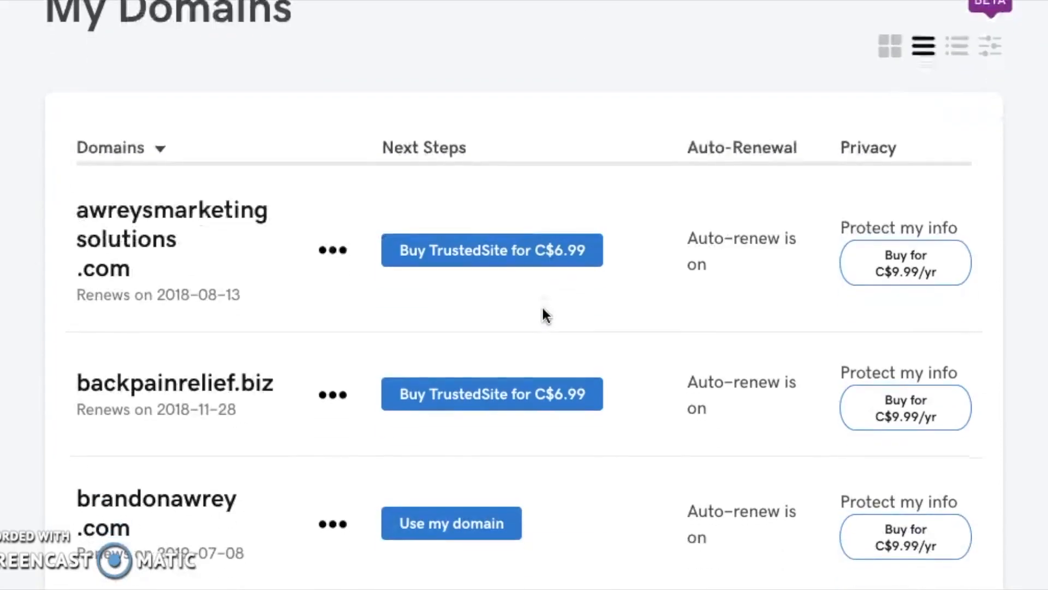
click(443, 411)
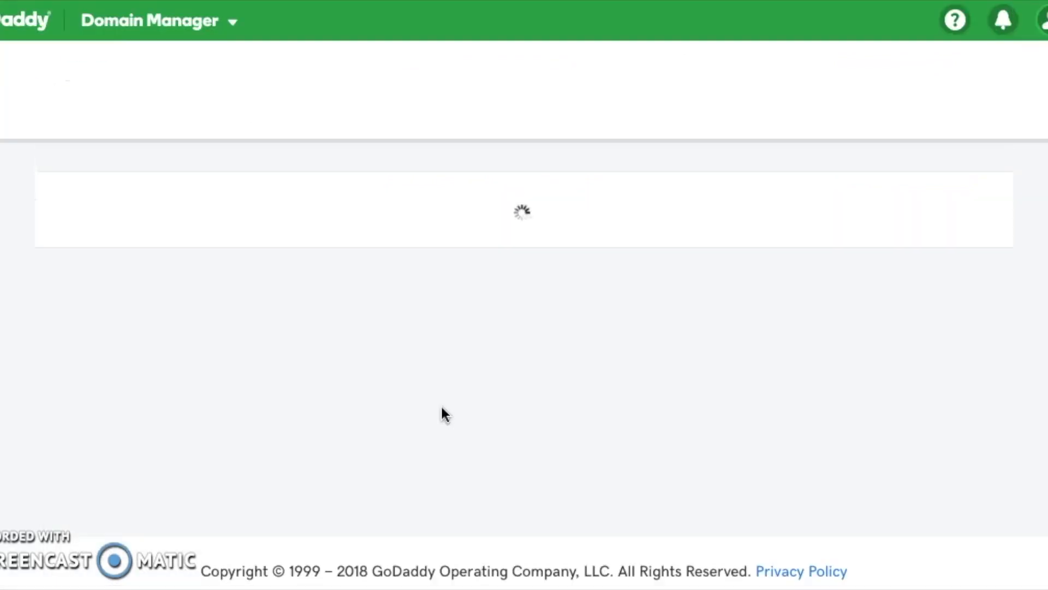
scroll(441, 408, down, 5)
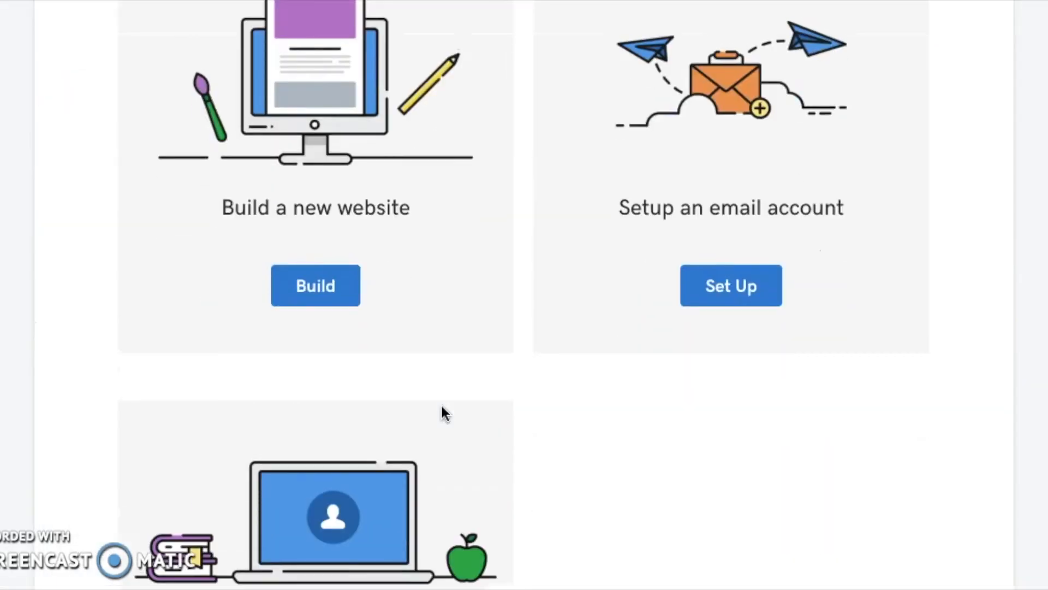
scroll(440, 403, down, 5)
scroll(445, 216, up, 10)
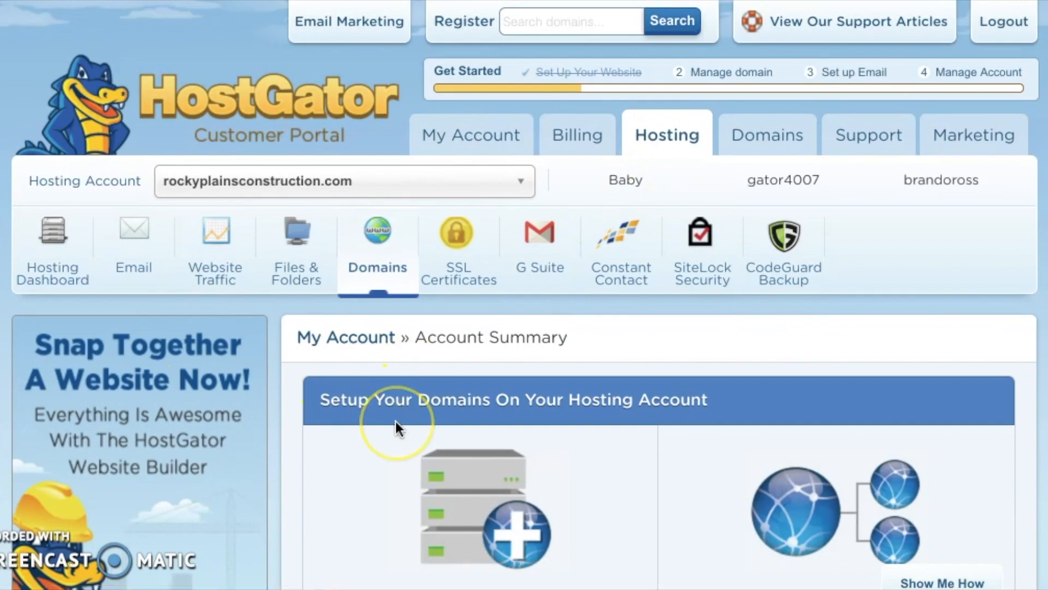
Switch to the HostGator customer portal and examine the Domains section and account selector for the rockyplainsconstruction.com hosting account
scroll(395, 421, down, 7)
scroll(608, 88, up, 4)
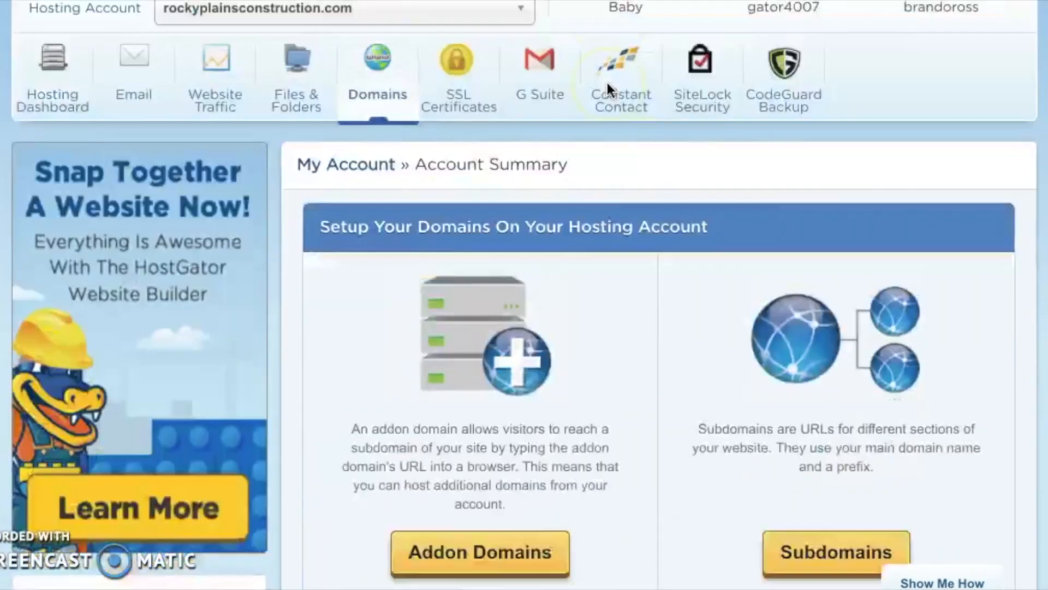
scroll(403, 480, down, 3)
scroll(295, 243, up, 6)
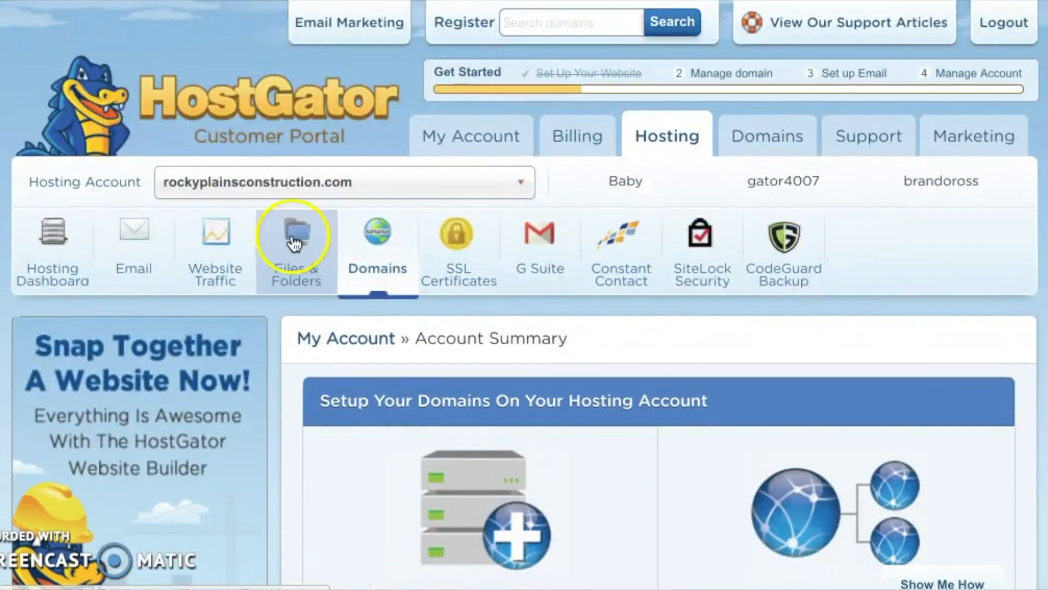
click(269, 182)
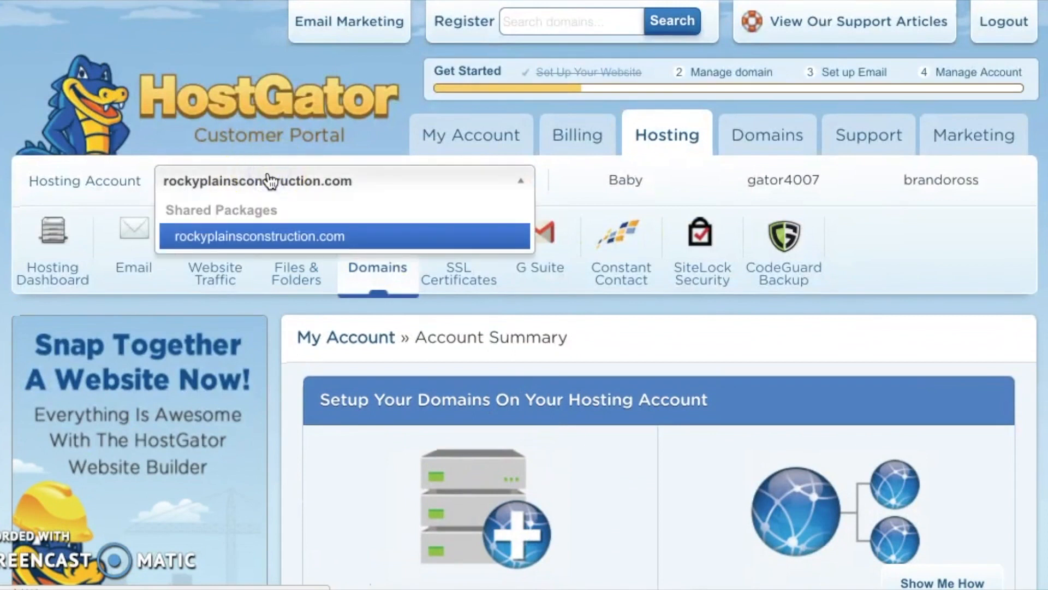
click(268, 177)
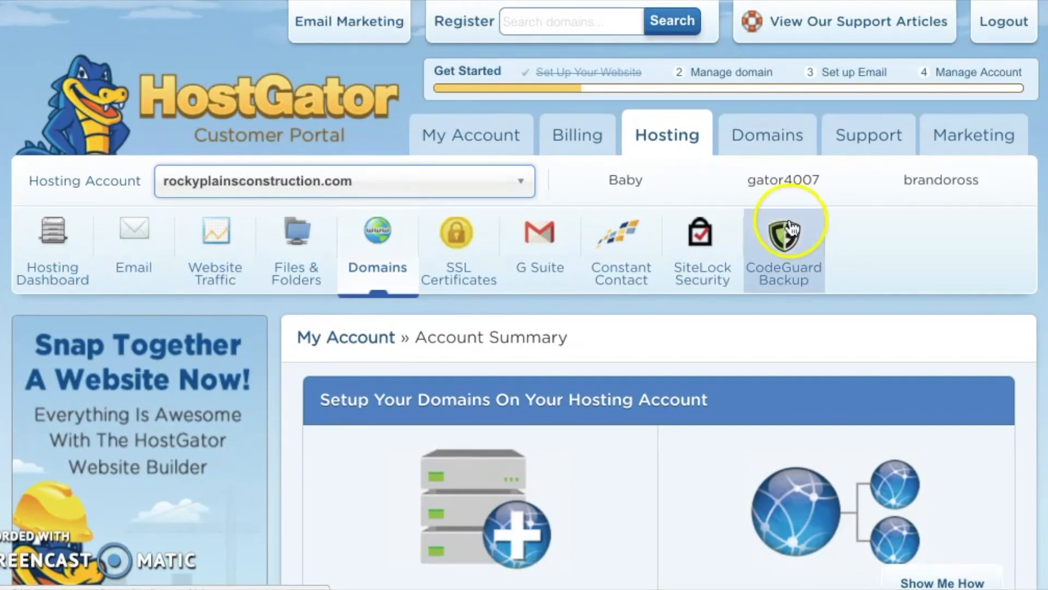
scroll(742, 304, down, 2)
scroll(742, 308, down, 3)
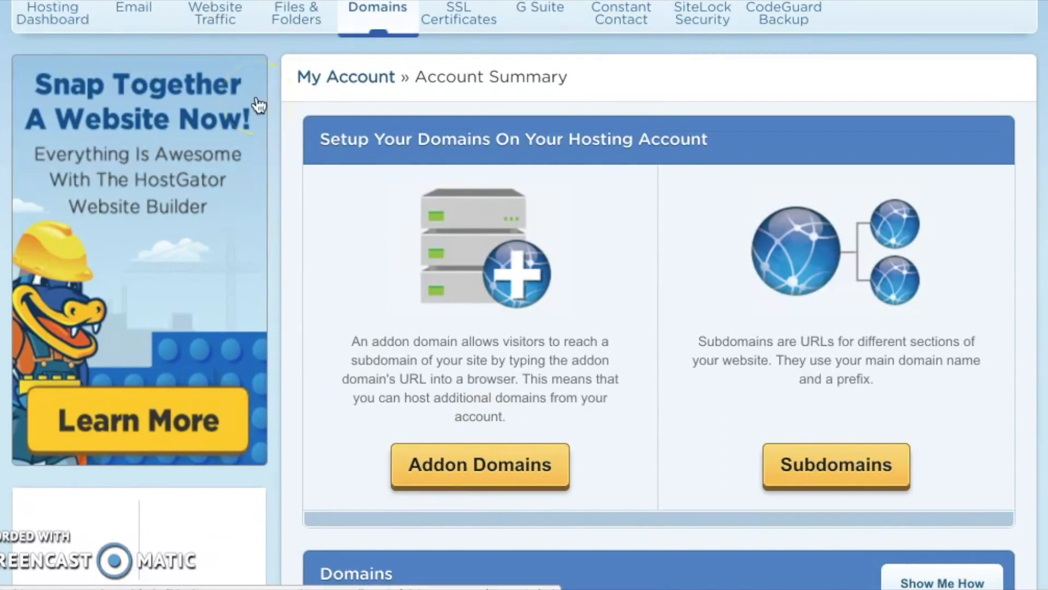
scroll(699, 51, up, 5)
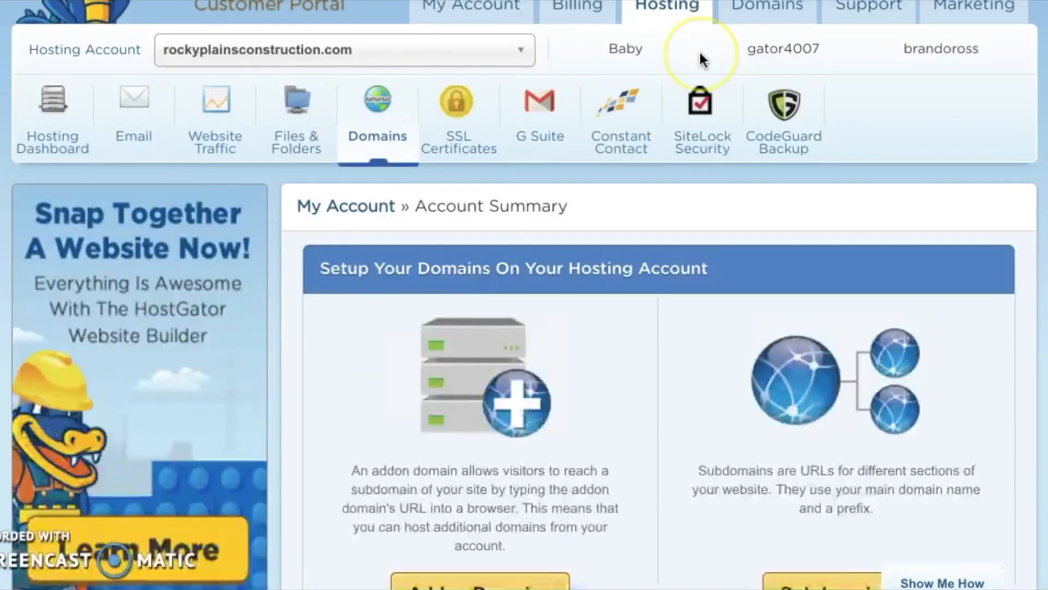
Open the Addon Domains page for the hosting account and bring up the empty New Domain Name entry
scroll(700, 53, down, 5)
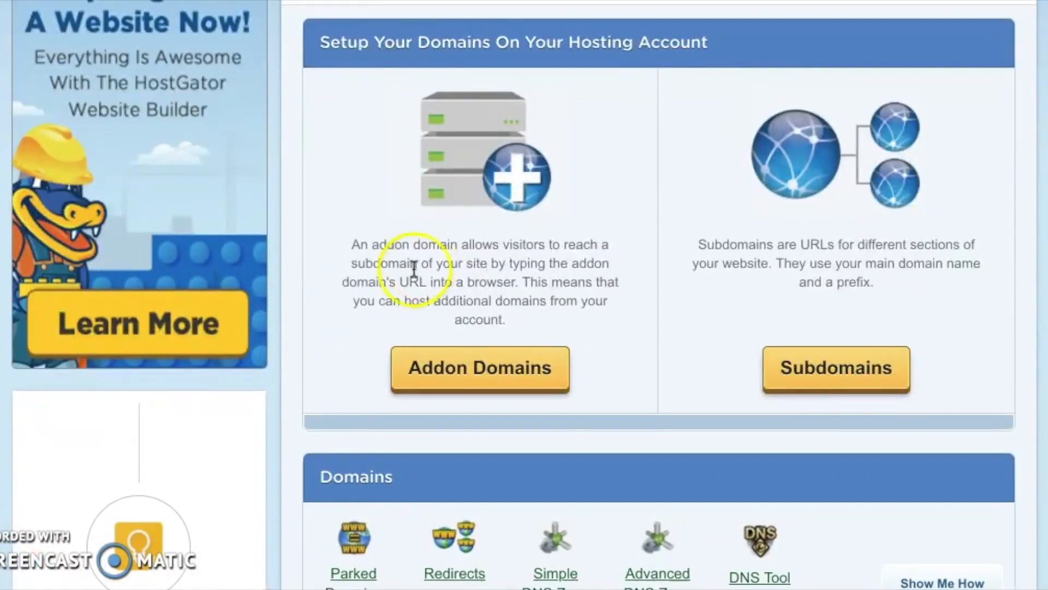
click(480, 367)
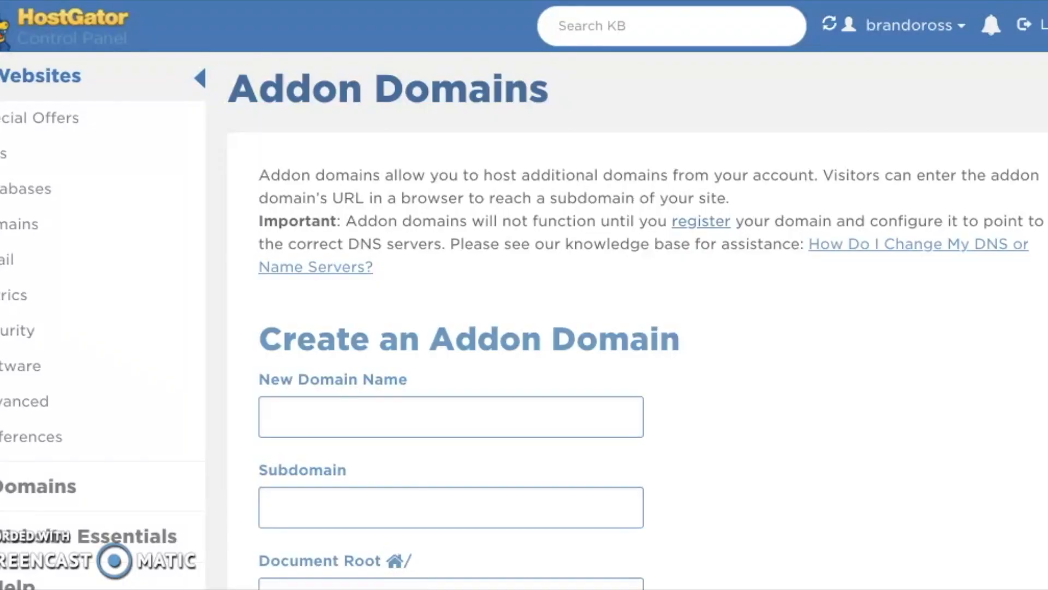
scroll(404, 470, down, 3)
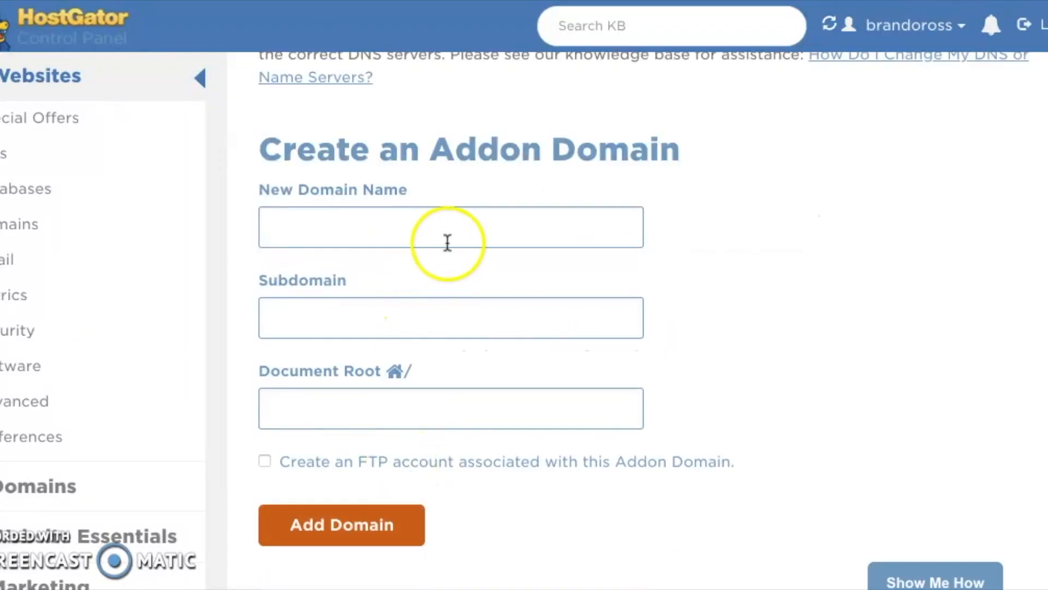
click(426, 230)
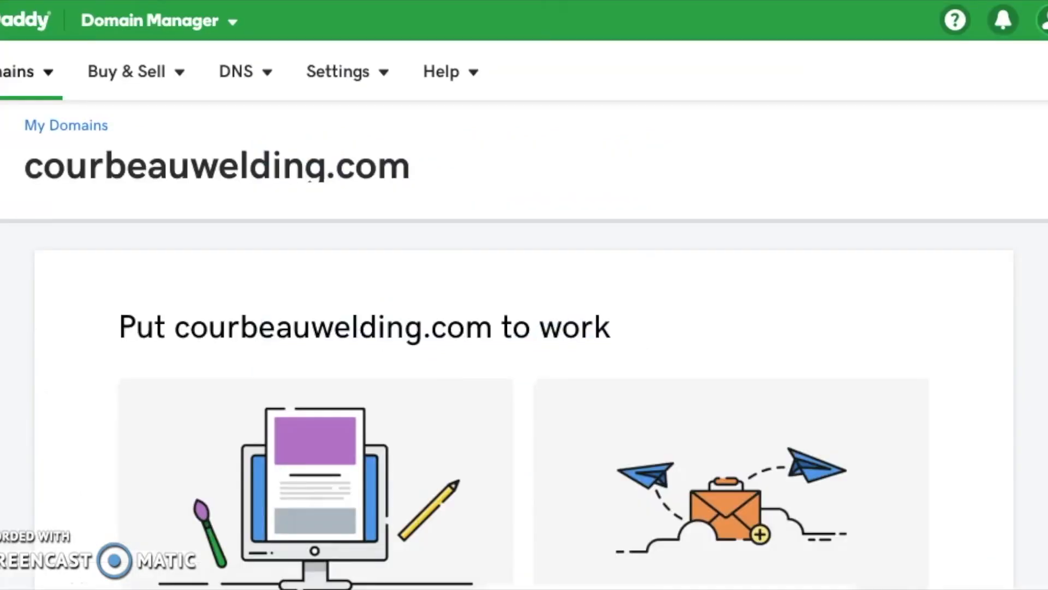
Switch to the GoDaddy Domain Manager and copy the domain name courbeauwelding.com from its heading
drag(490, 322, 180, 322)
right_click(203, 322)
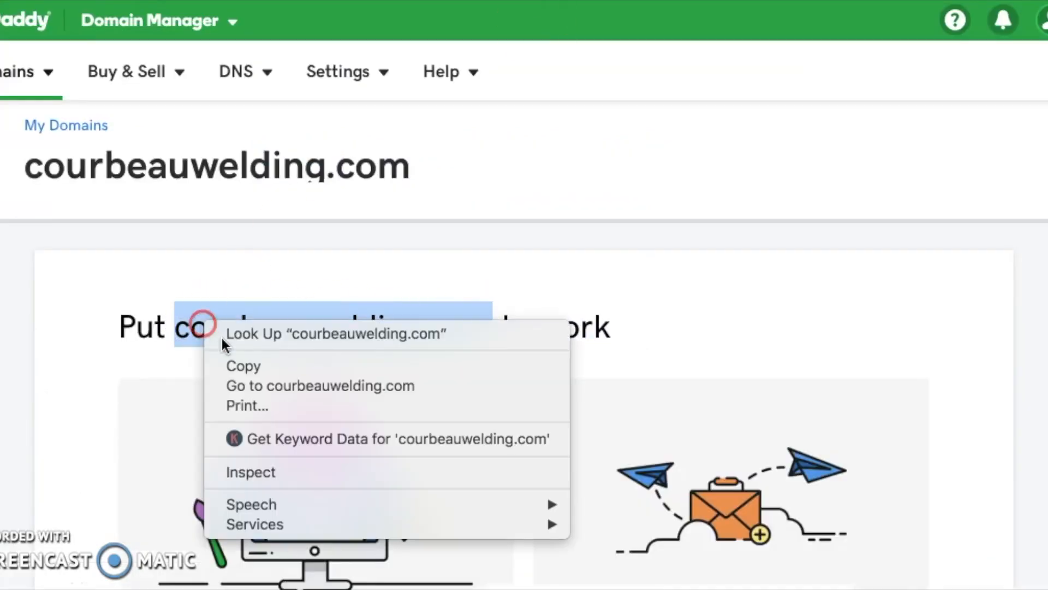
click(236, 362)
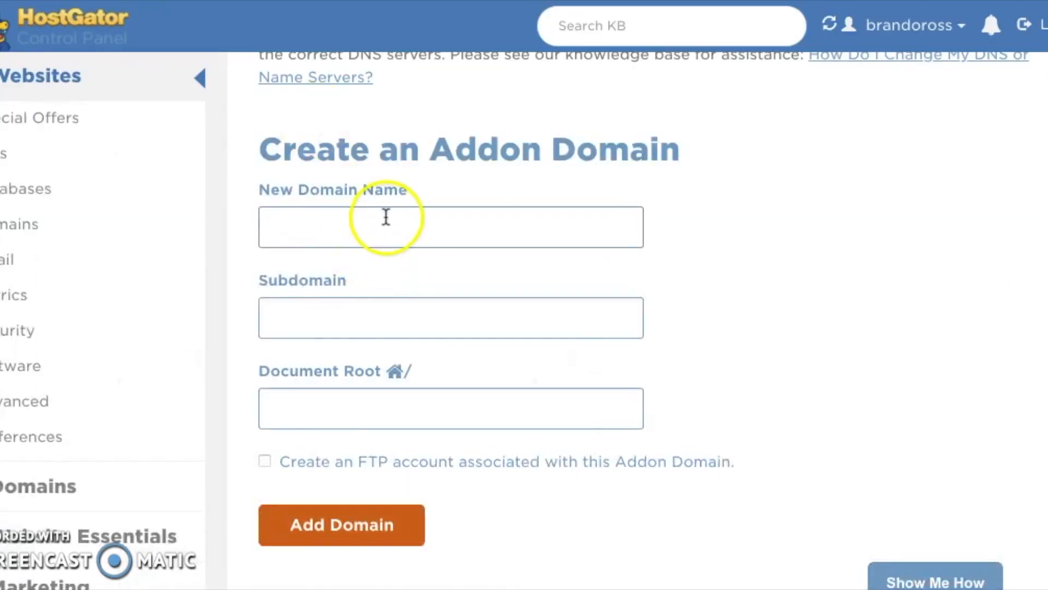
Paste courbeauwelding.com as the new addon domain name and let the subdomain and document root fill in automatically
right_click(387, 216)
click(435, 352)
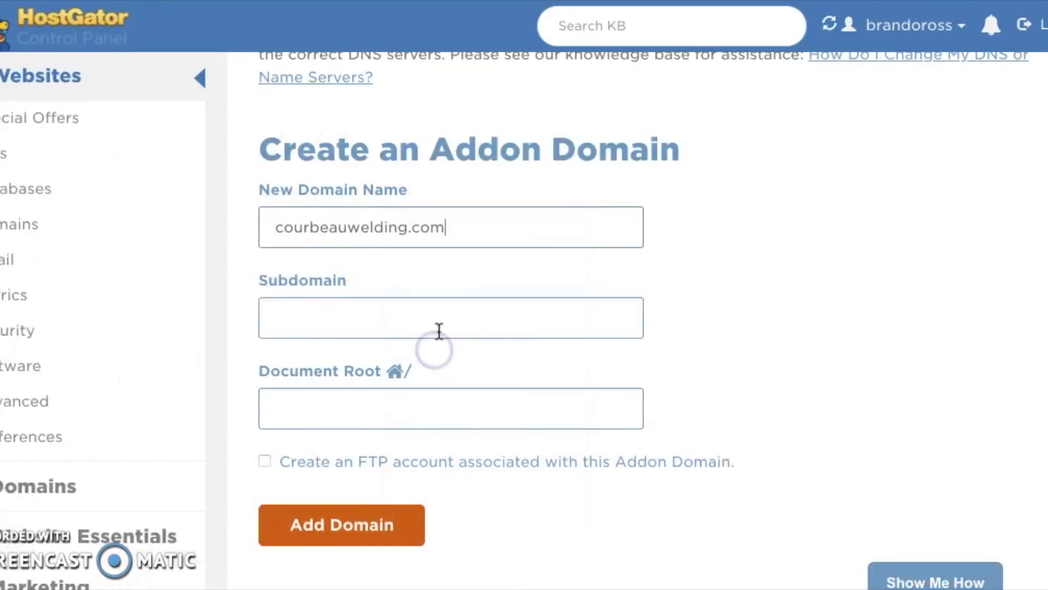
click(456, 304)
Review the addon domain form and the existing addon domains, and add courbeauwelding.com to the hosting account
scroll(434, 540, down, 3)
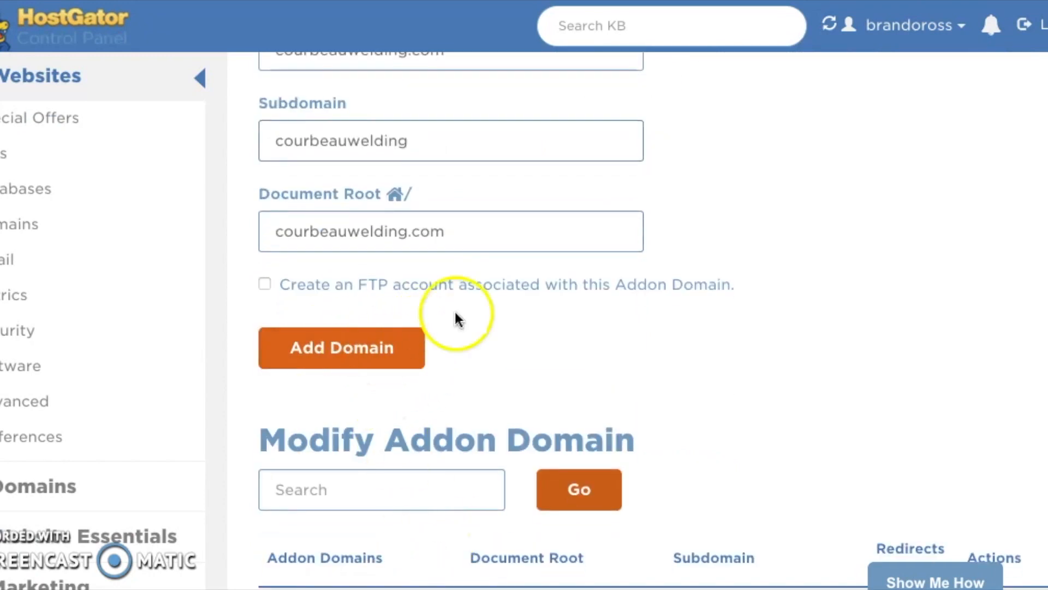
scroll(406, 528, down, 1)
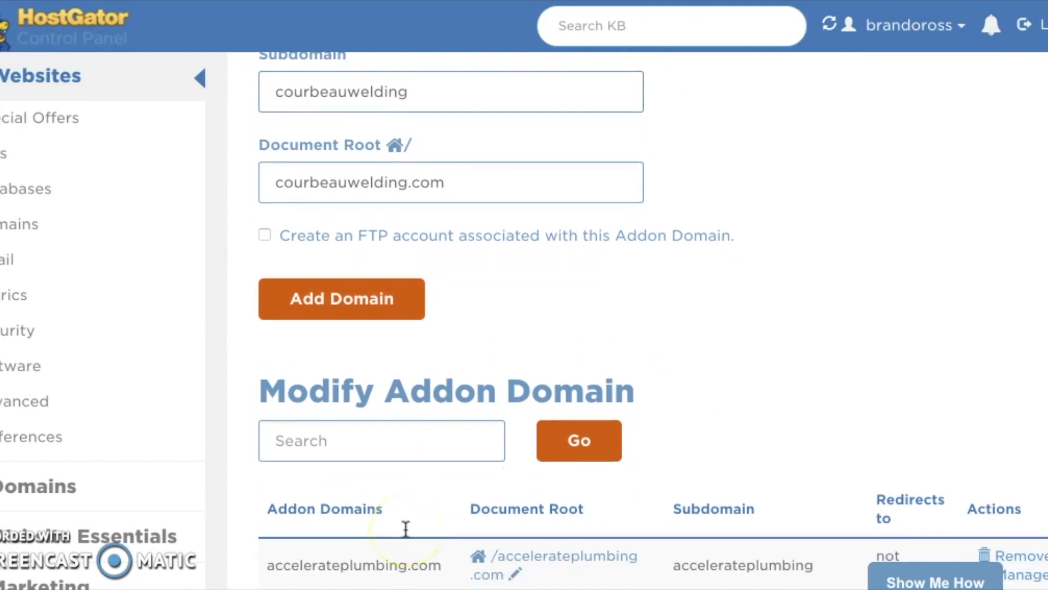
scroll(406, 528, down, 6)
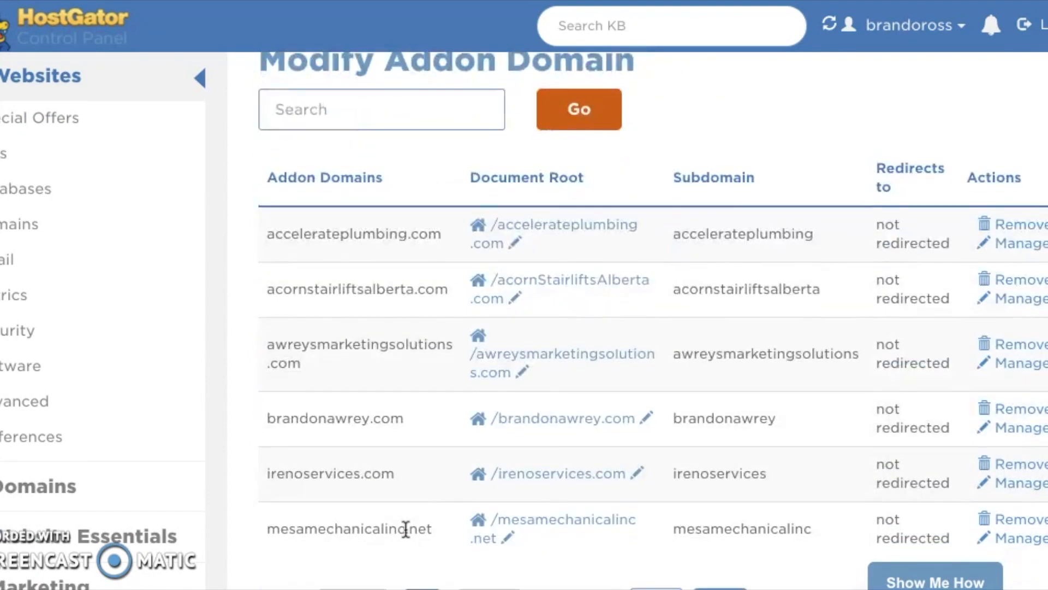
scroll(406, 528, down, 4)
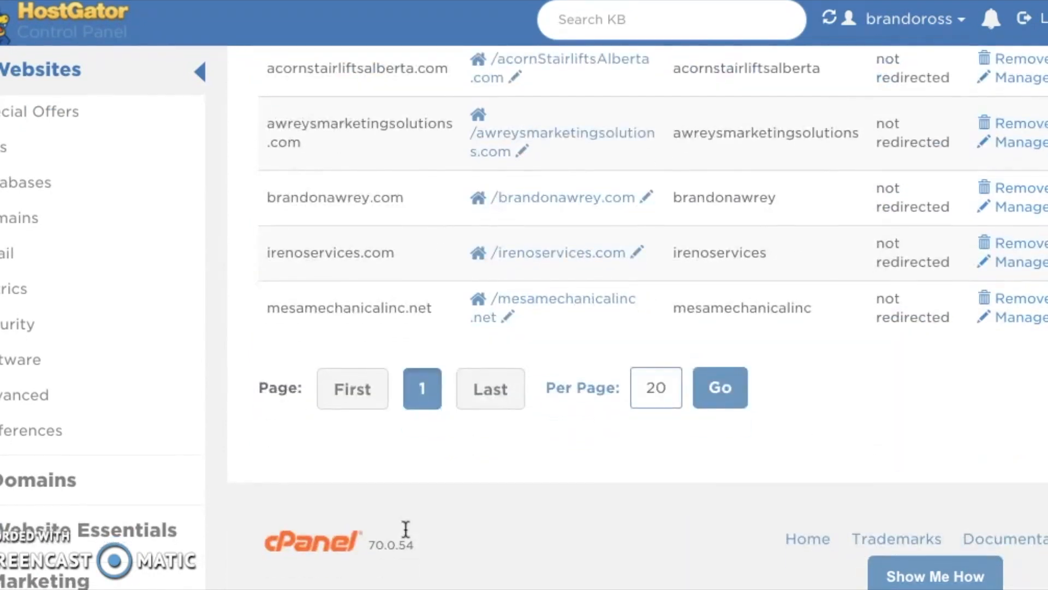
scroll(737, 210, up, 12)
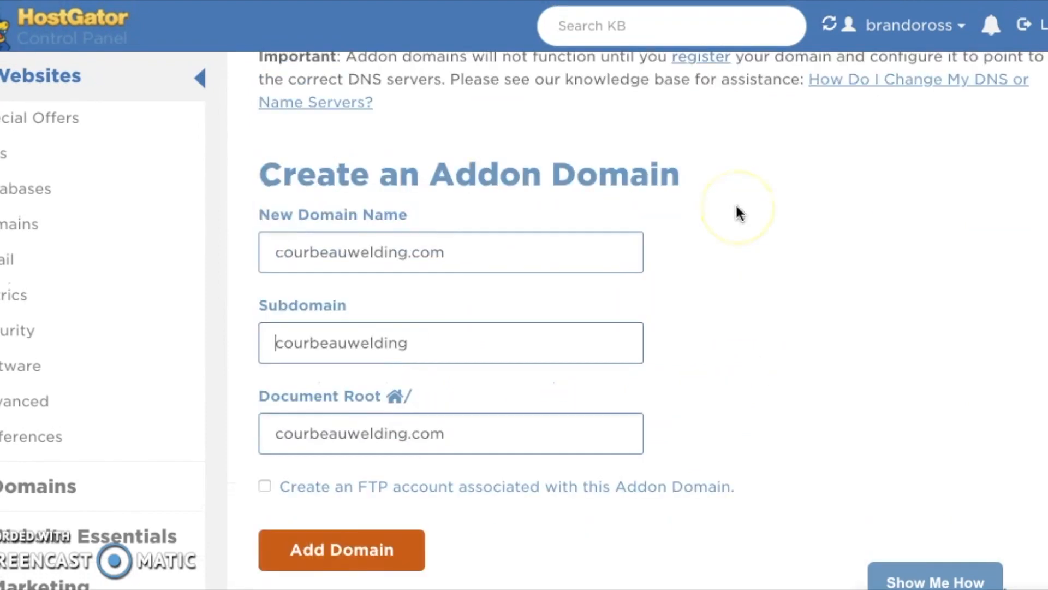
scroll(737, 212, down, 7)
click(343, 363)
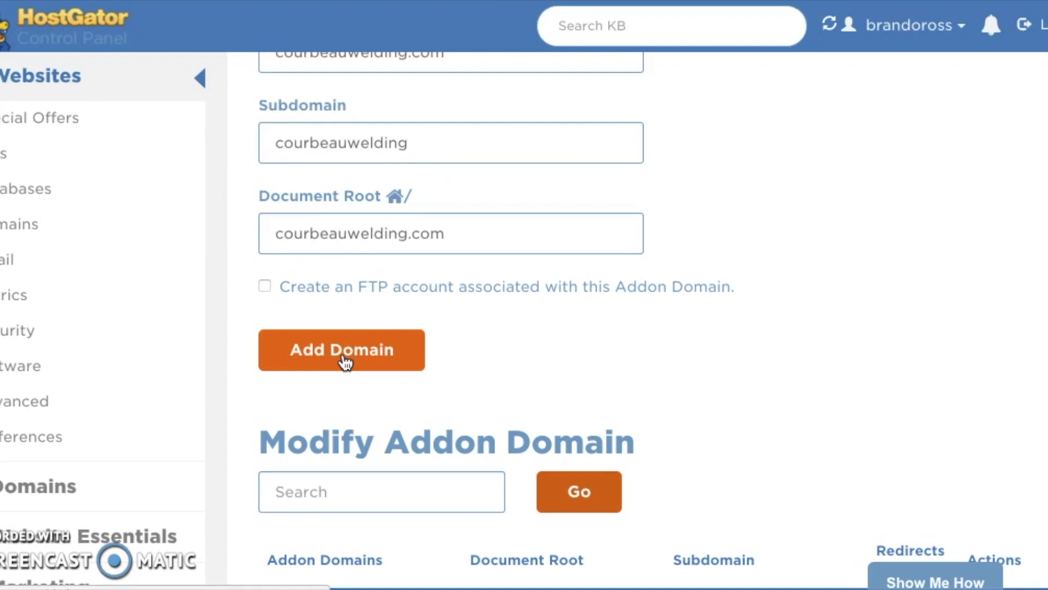
click(345, 361)
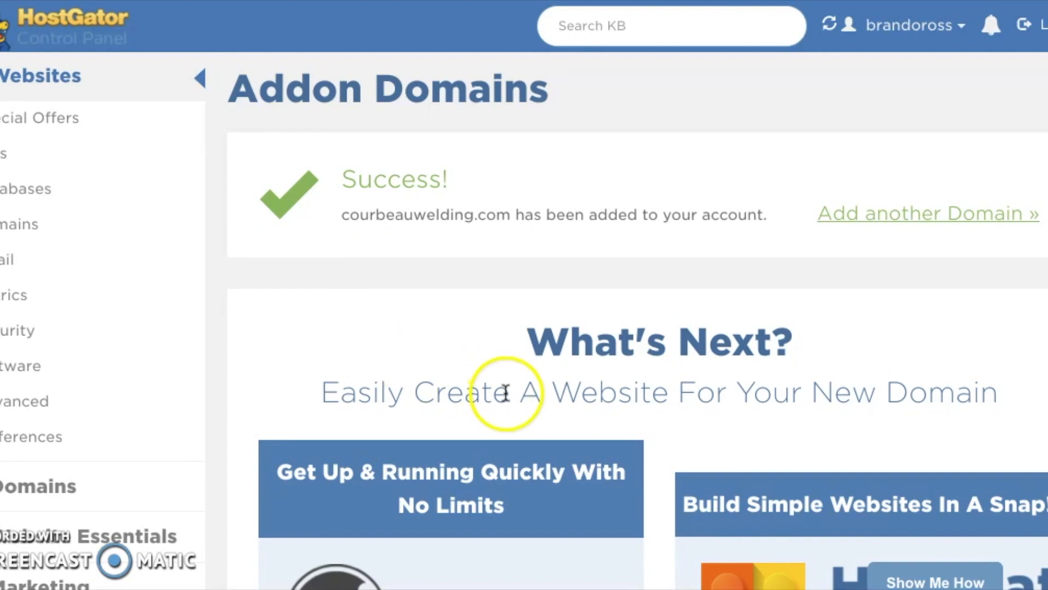
Review the website creation options for the new domain and start creating a WordPress site
scroll(506, 383, down, 2)
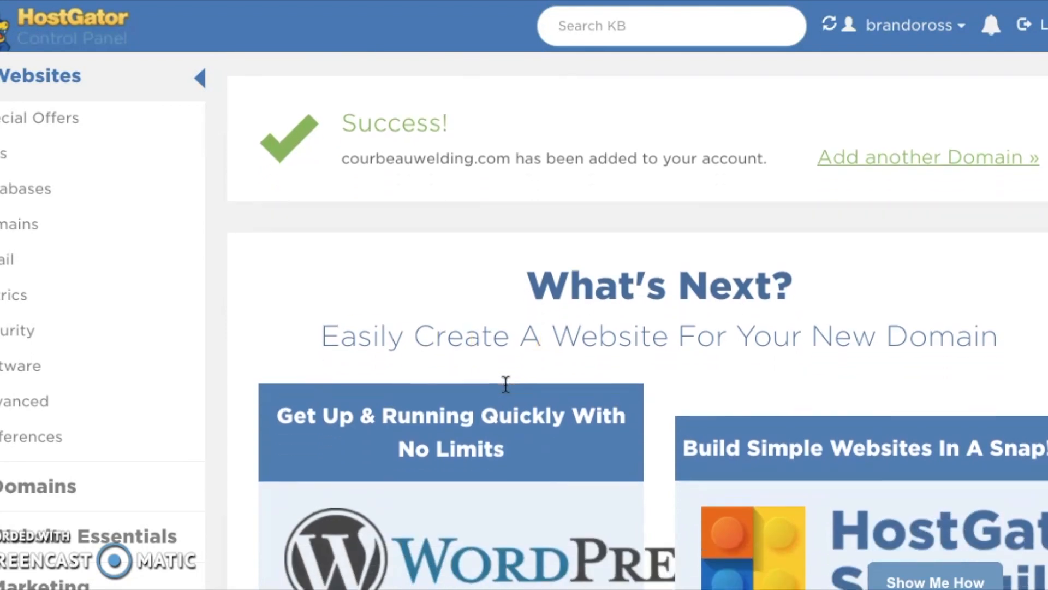
scroll(506, 384, down, 5)
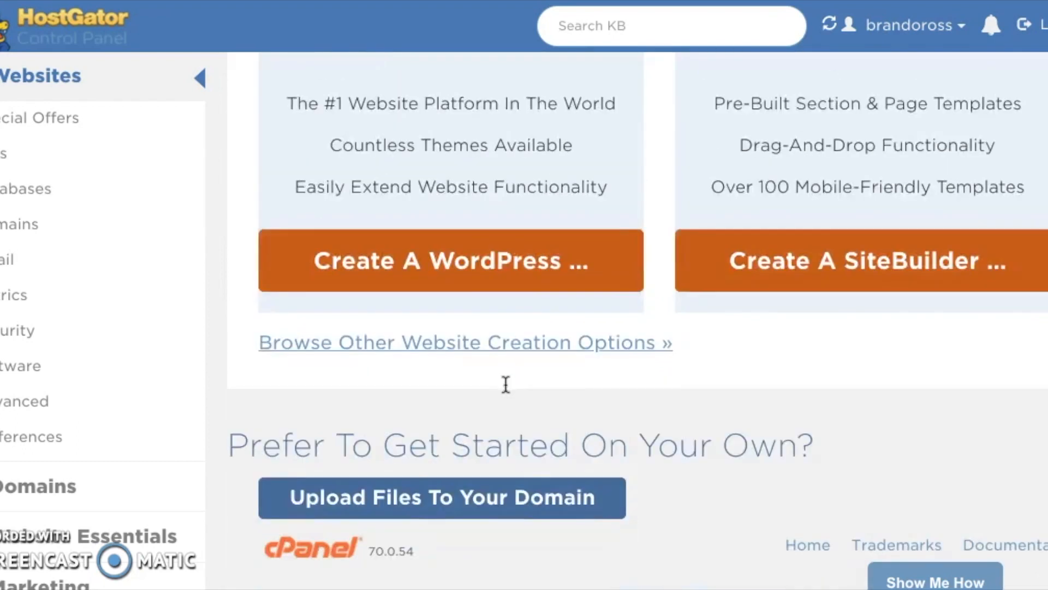
scroll(516, 280, up, 10)
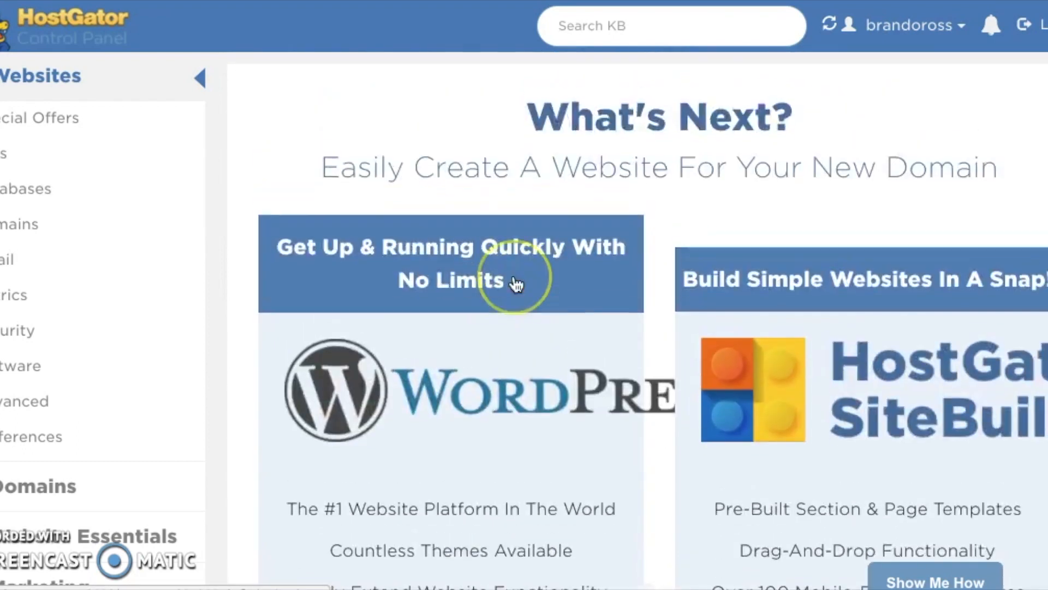
scroll(516, 284, down, 6)
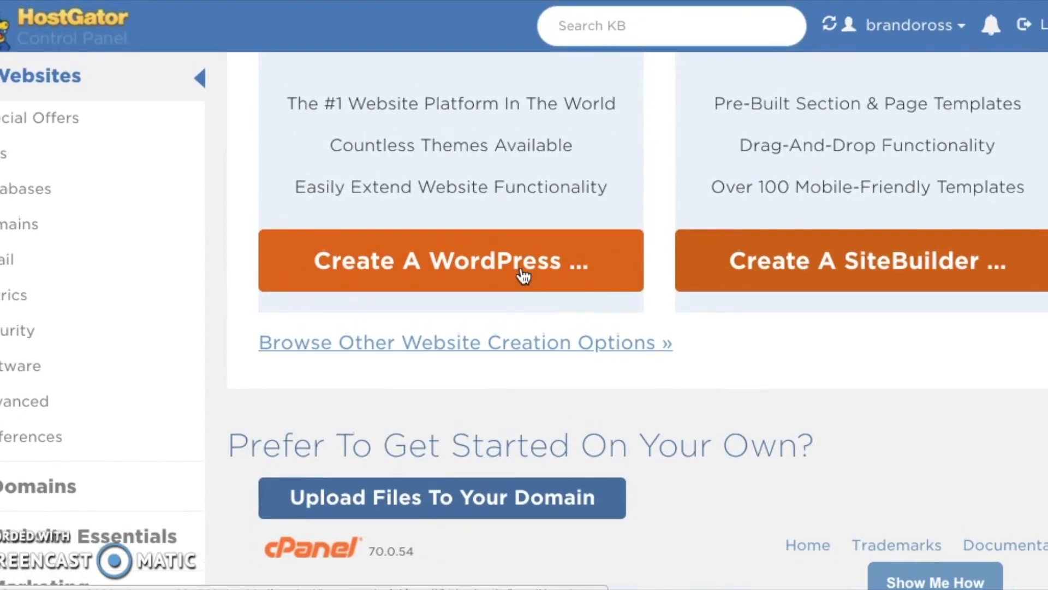
click(520, 283)
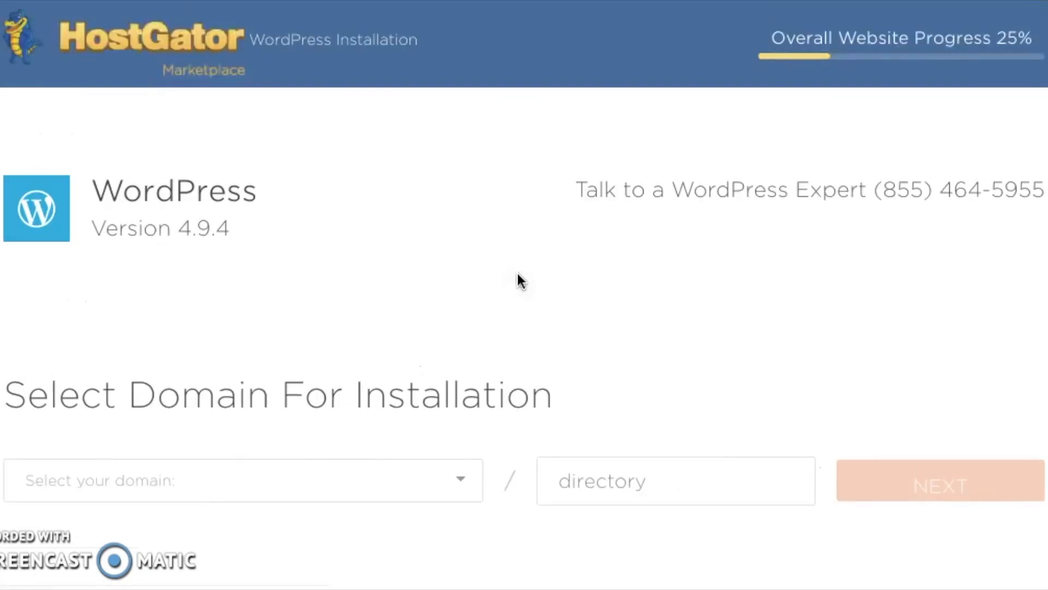
Select courbeauwelding.com as the domain for the WordPress installation and continue to the install settings
click(448, 353)
click(414, 473)
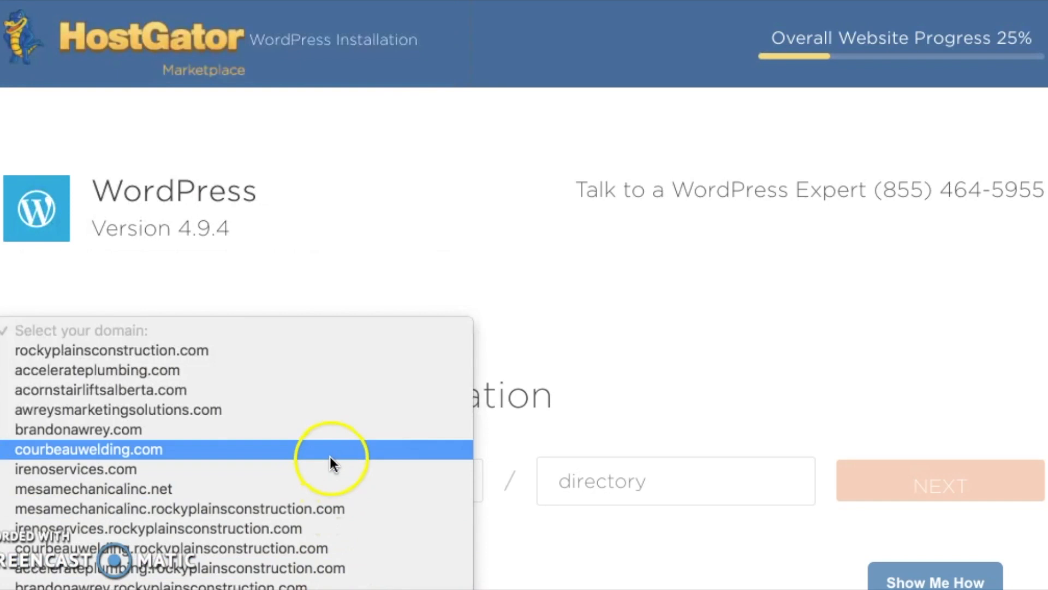
click(330, 456)
scroll(662, 368, down, 5)
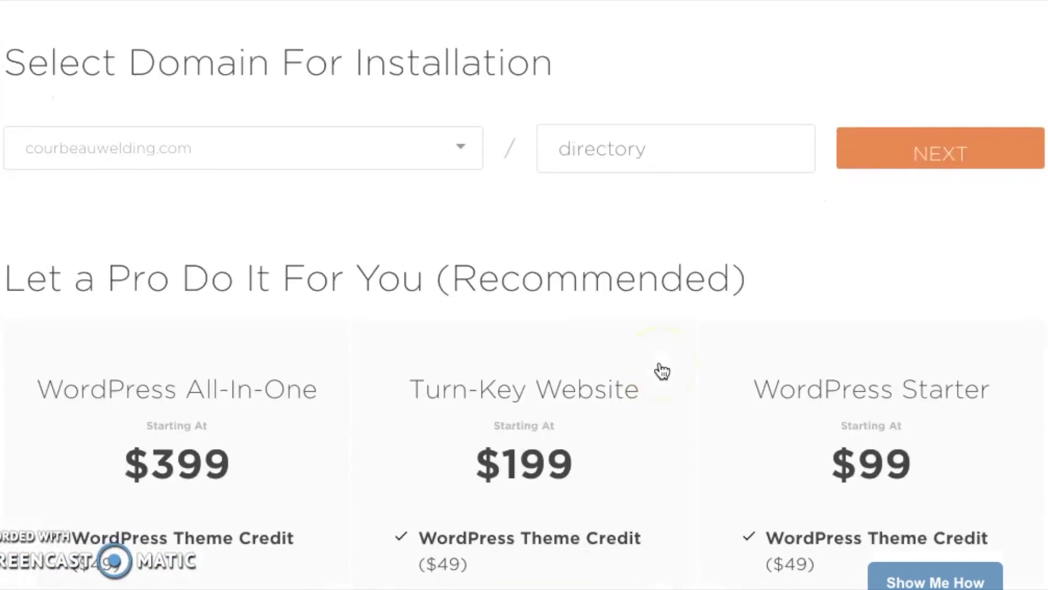
scroll(847, 270, down, 5)
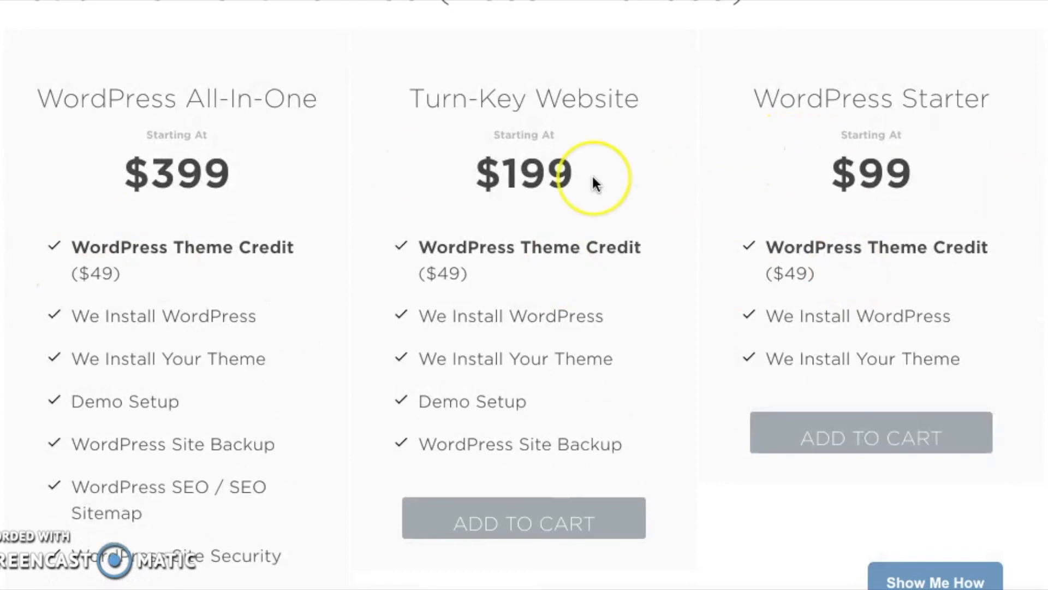
scroll(594, 183, up, 1)
scroll(594, 184, up, 8)
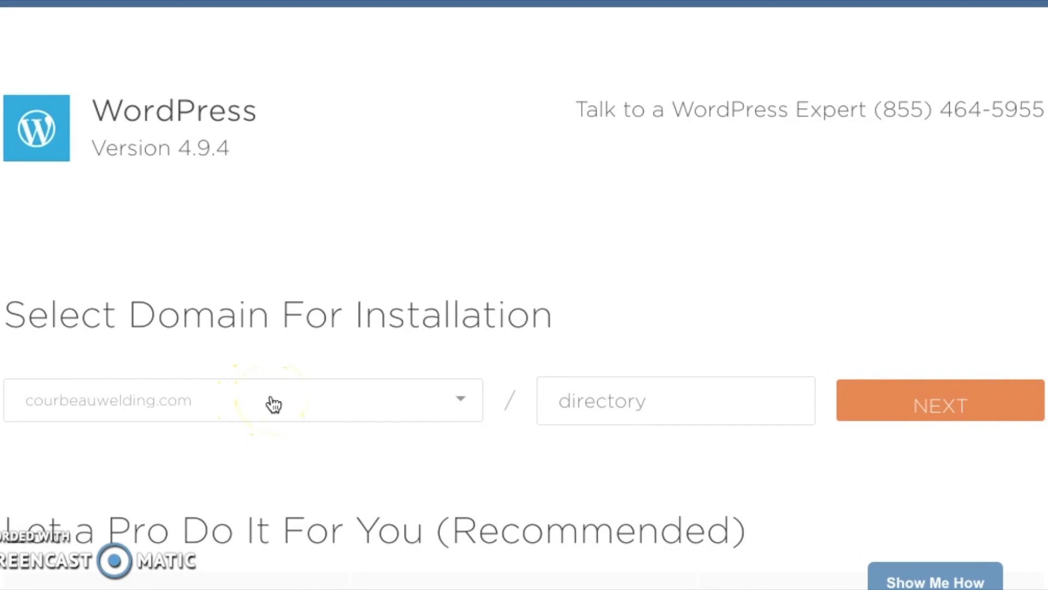
scroll(273, 403, down, 5)
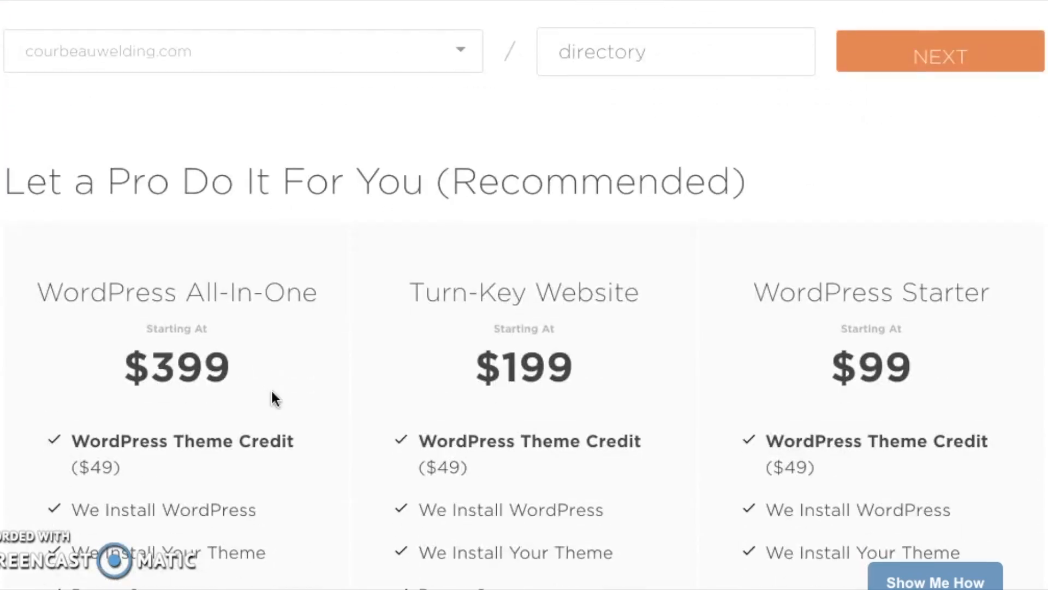
scroll(557, 234, up, 3)
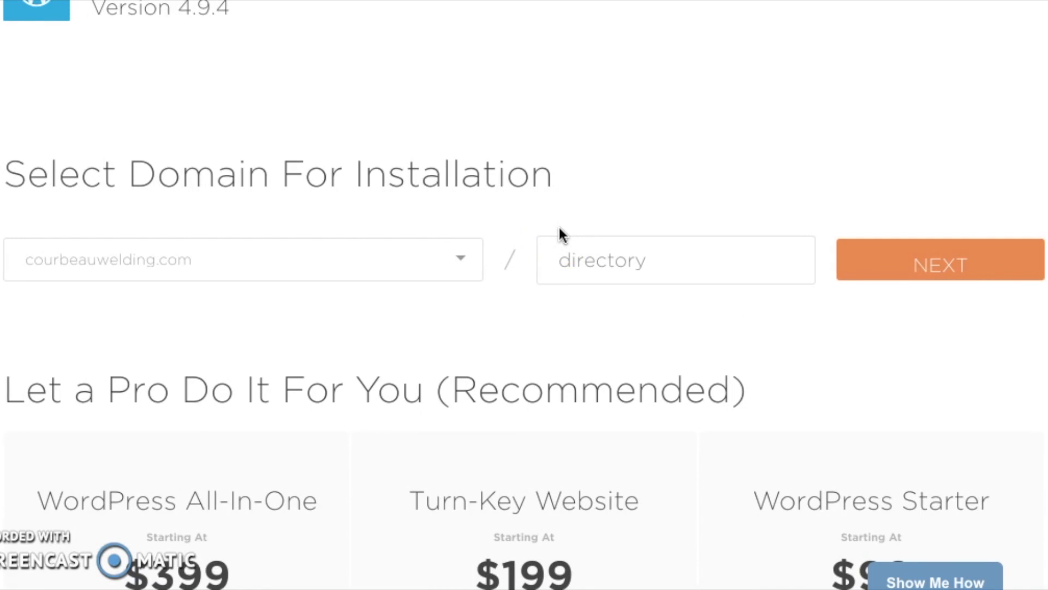
click(924, 267)
Enter Courbeau Welding as the blog title in the WordPress install settings
click(110, 252)
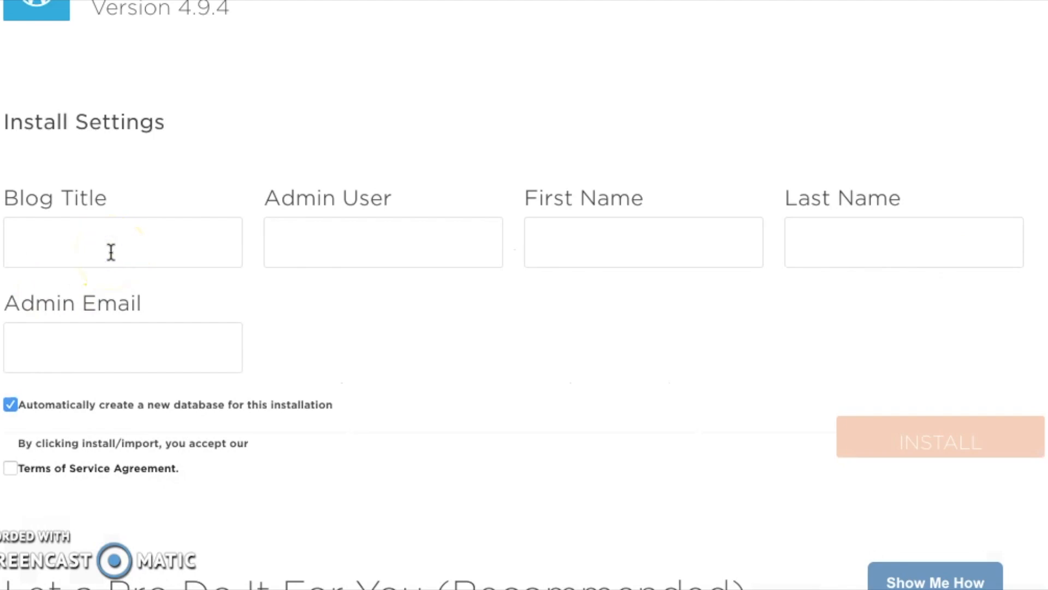
text(Cou)
key(BackSpace)
text(r)
scroll(111, 252, up, 4)
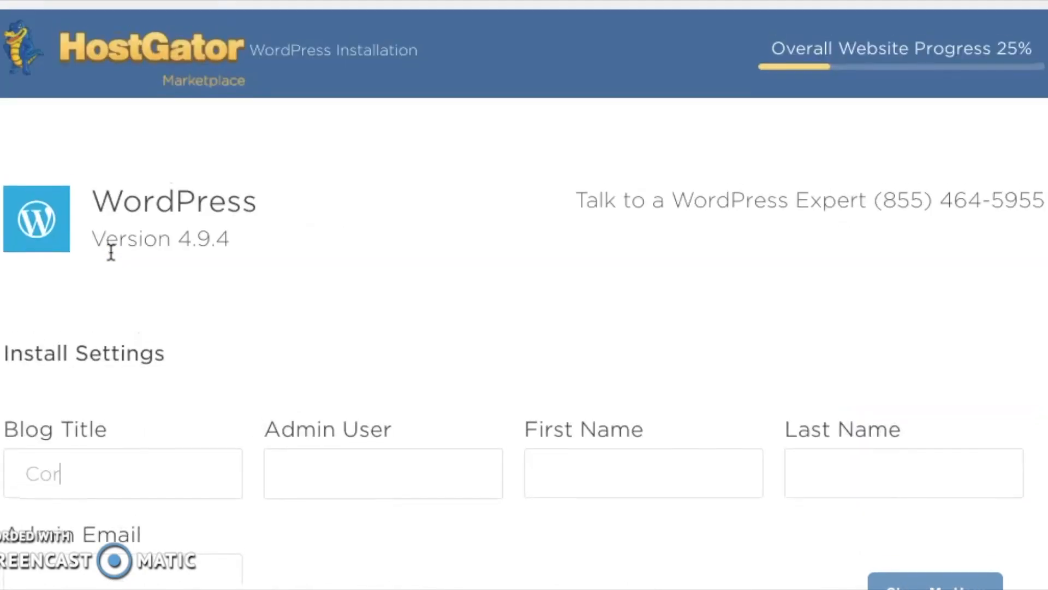
scroll(111, 252, down, 8)
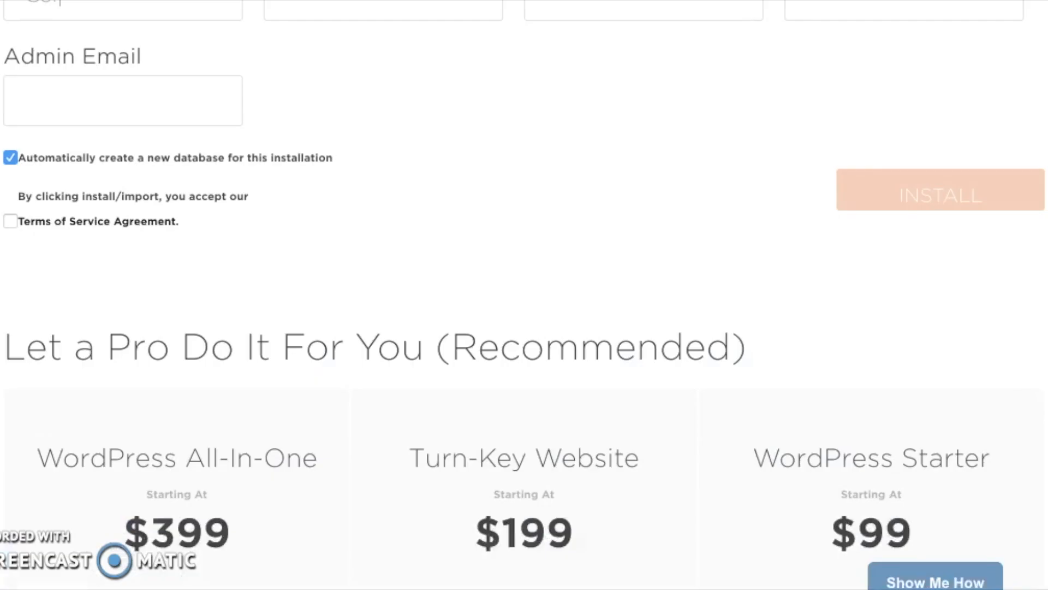
scroll(206, 278, up, 9)
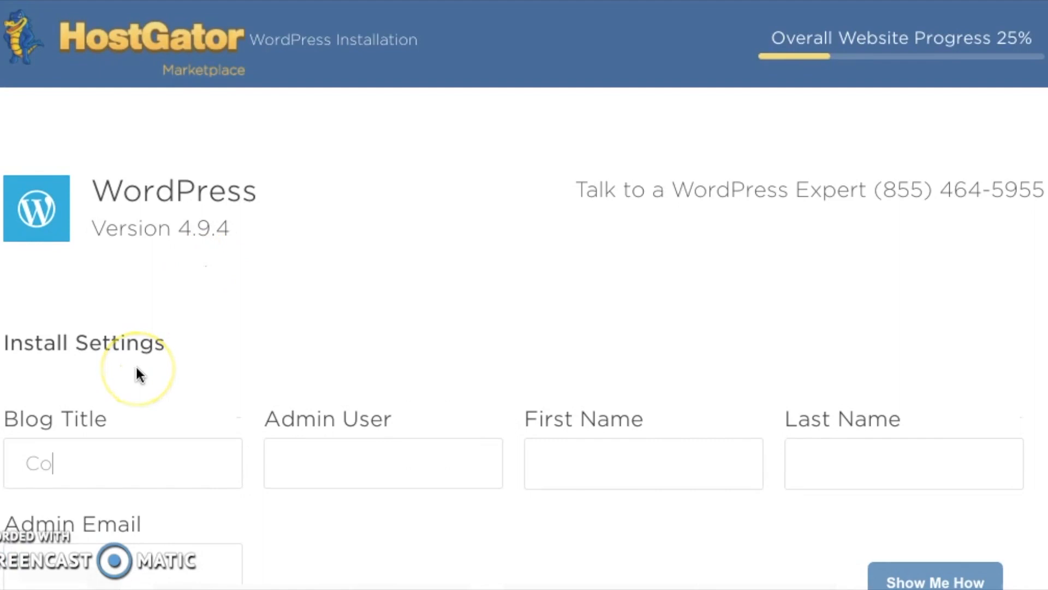
text(urbeaur)
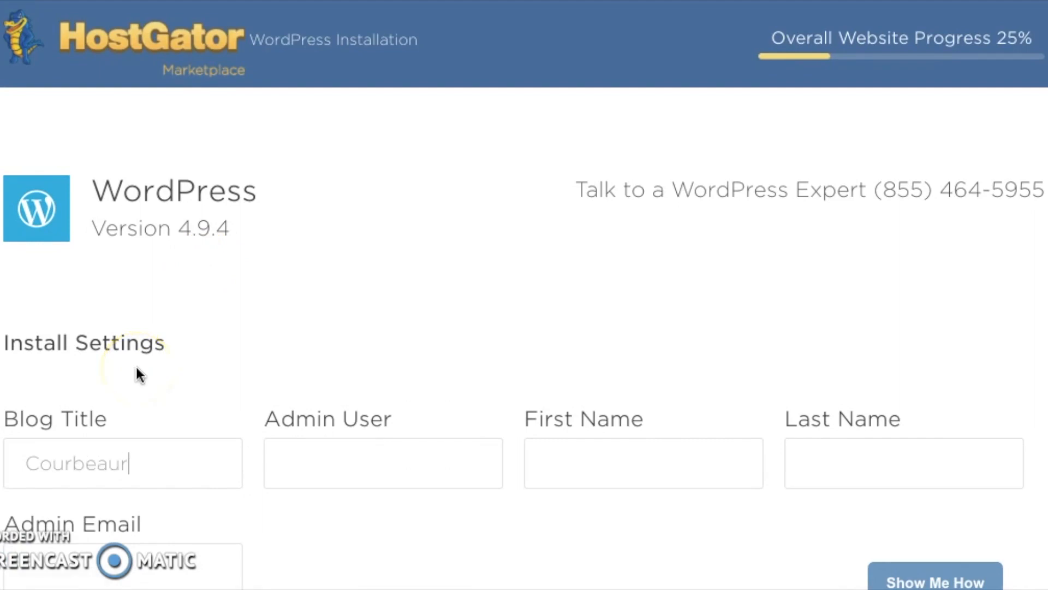
key(BackSpace)
text( Wle)
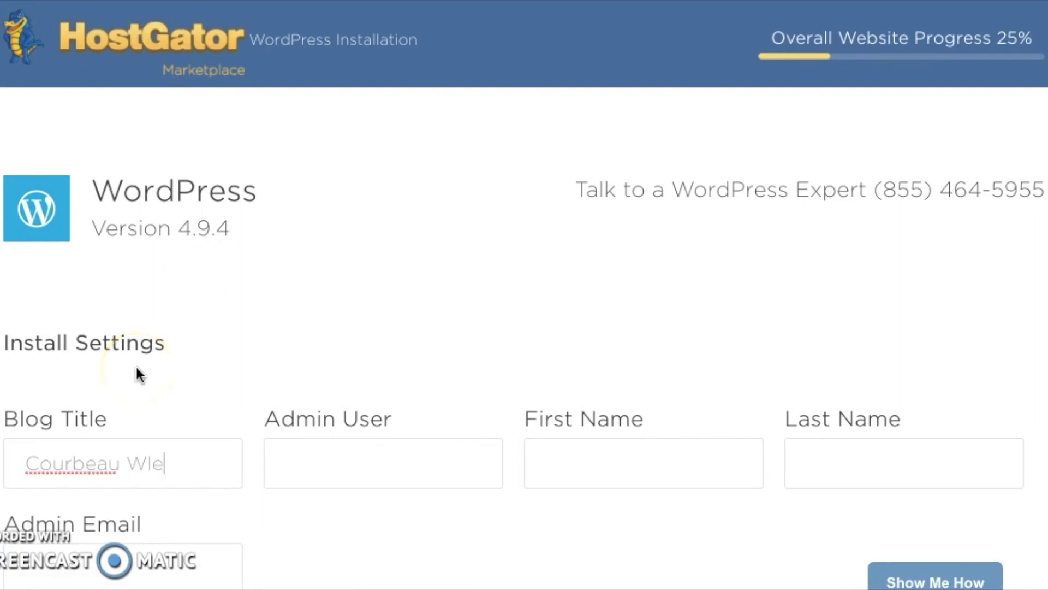
key(BackSpace)
key(BackSpace)
text(elding)
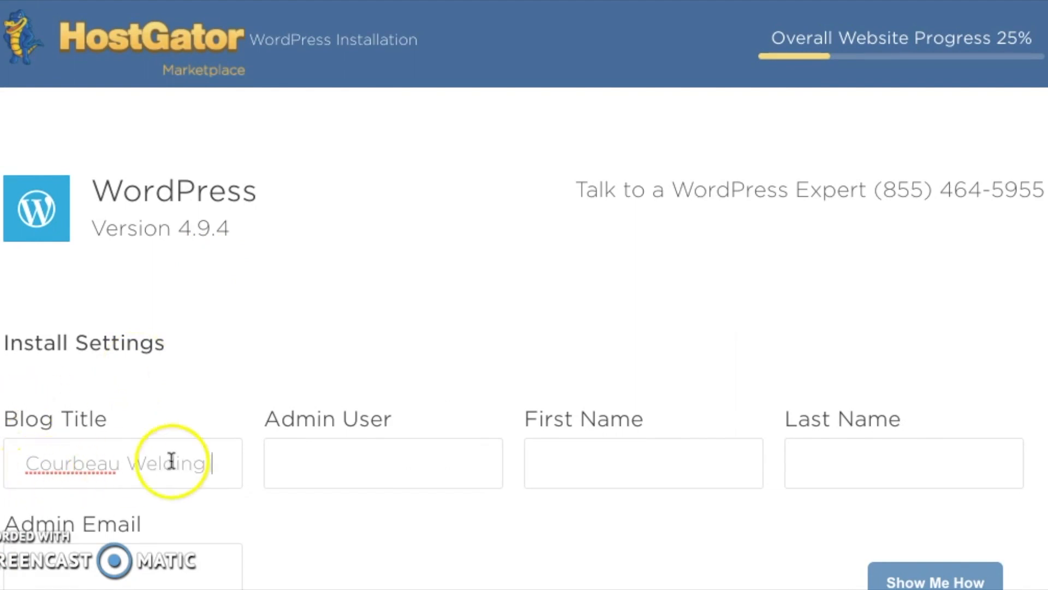
Fill in the admin username and the administrator's first and last name in the install settings
click(324, 449)
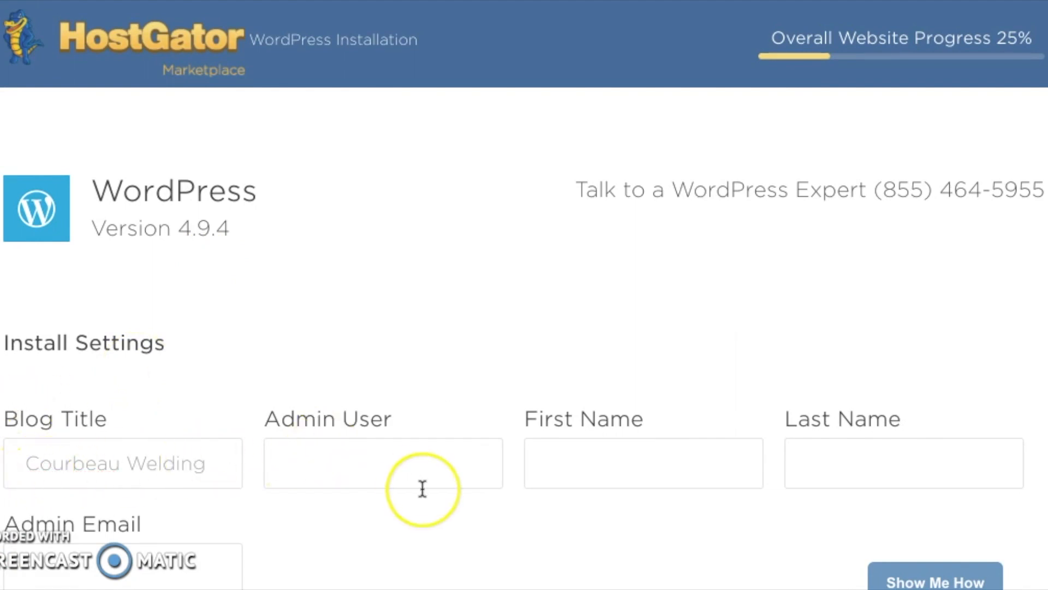
text(L)
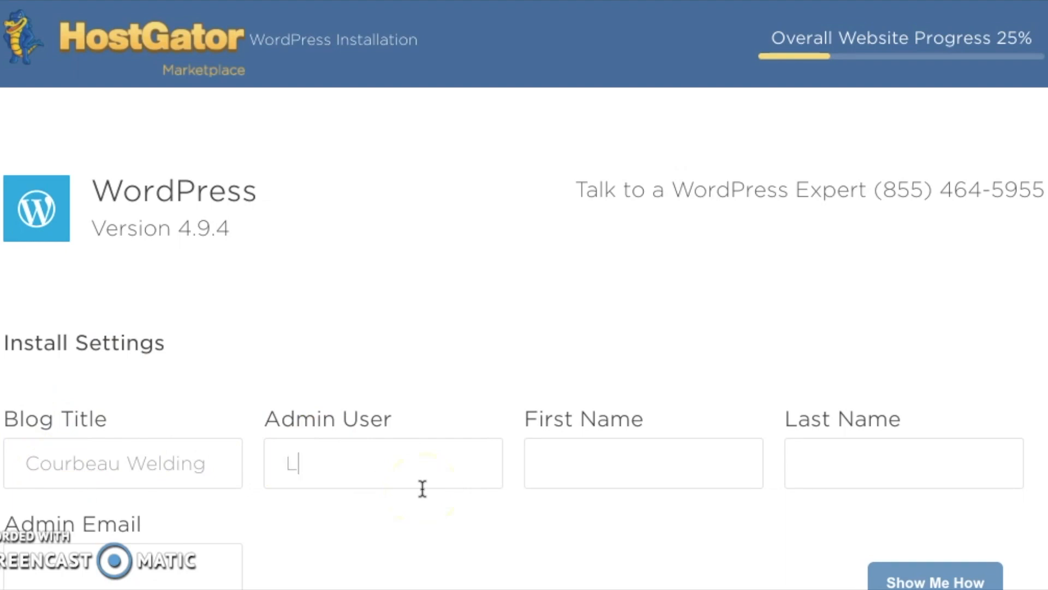
text(uke)
click(742, 468)
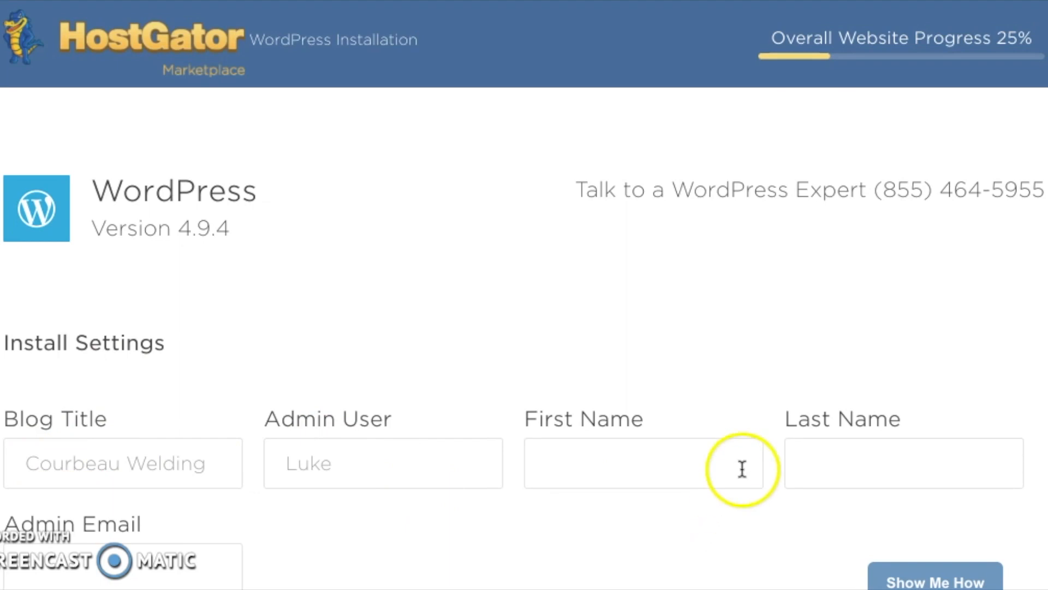
text(L)
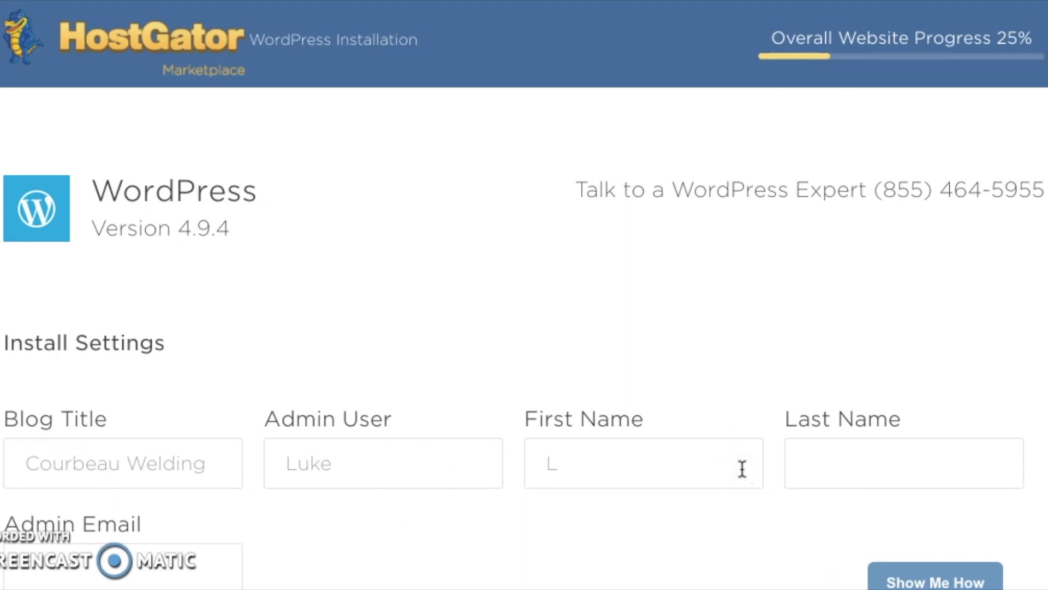
text(uke)
click(953, 469)
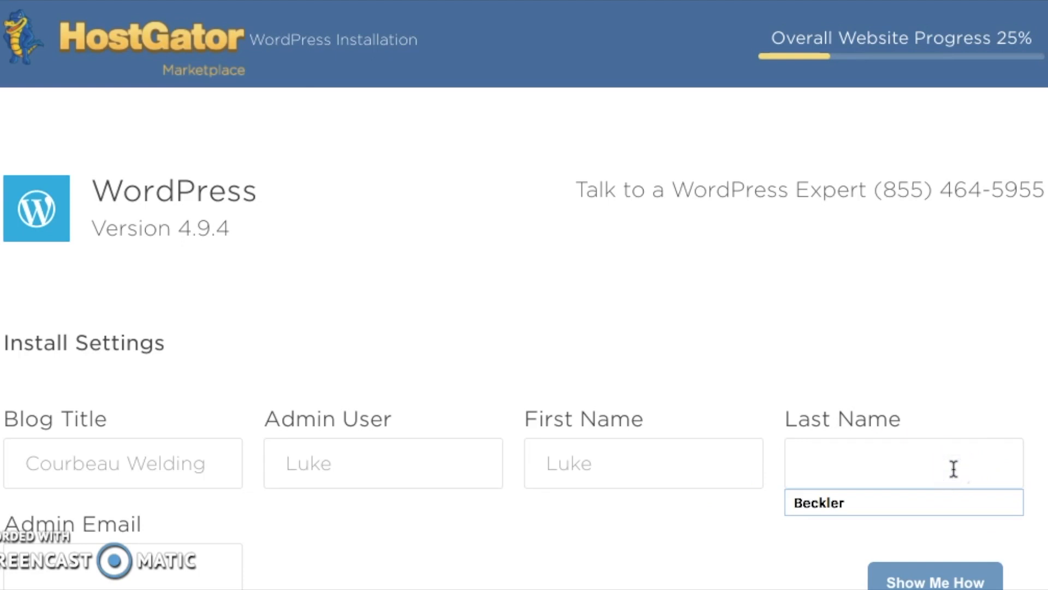
text(Welding)
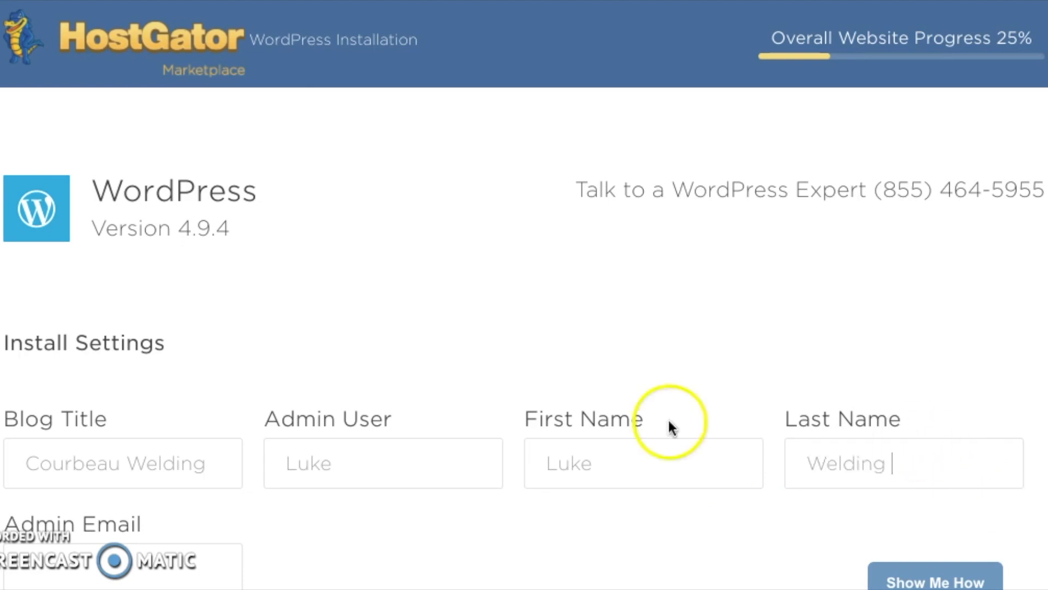
Fill in the admin email with the saved address suggestion
scroll(380, 469, down, 3)
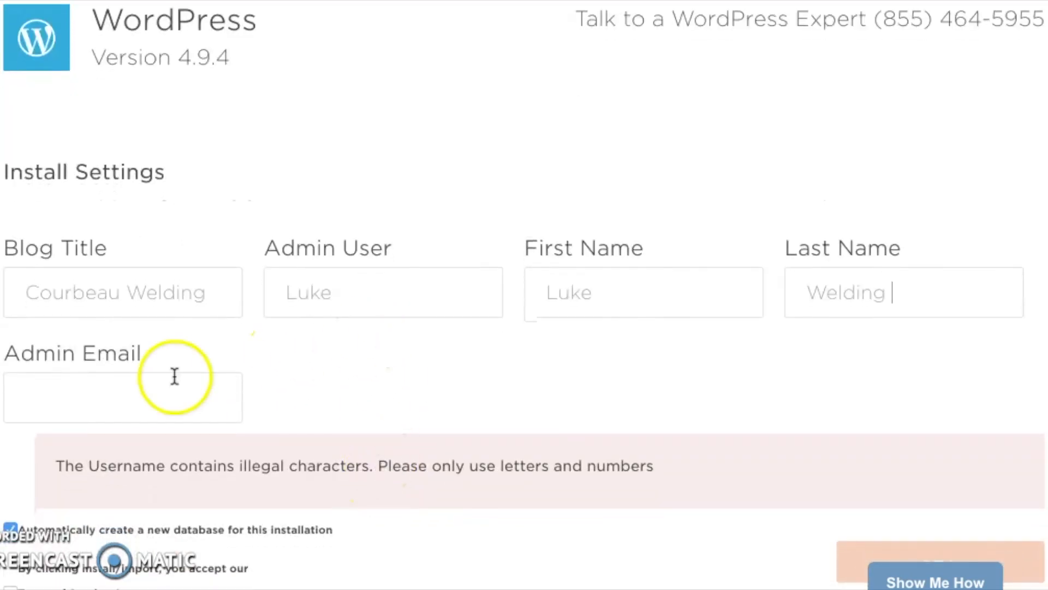
click(161, 405)
click(191, 444)
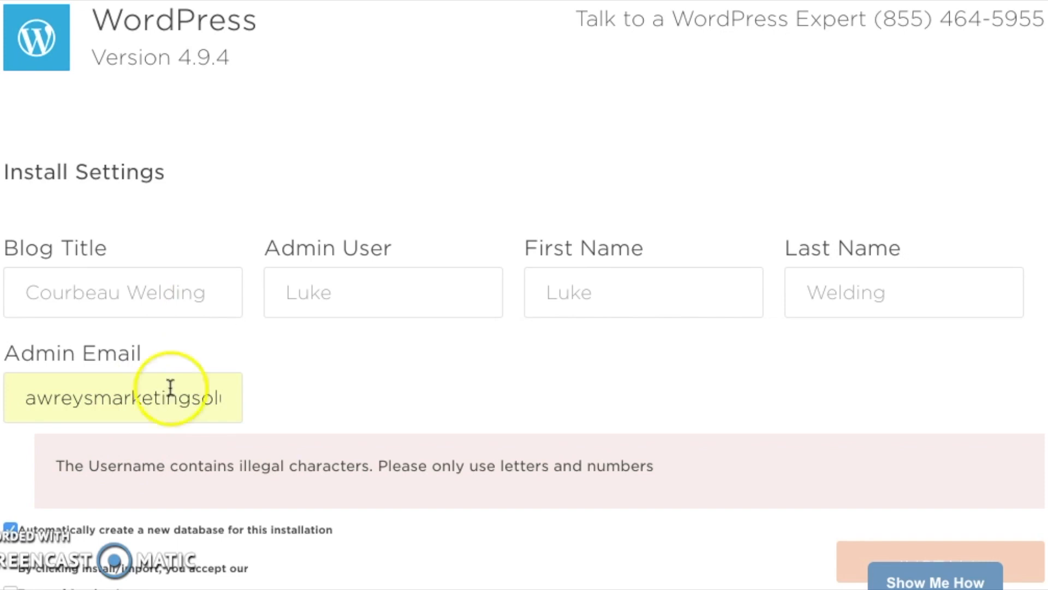
scroll(470, 351, down, 4)
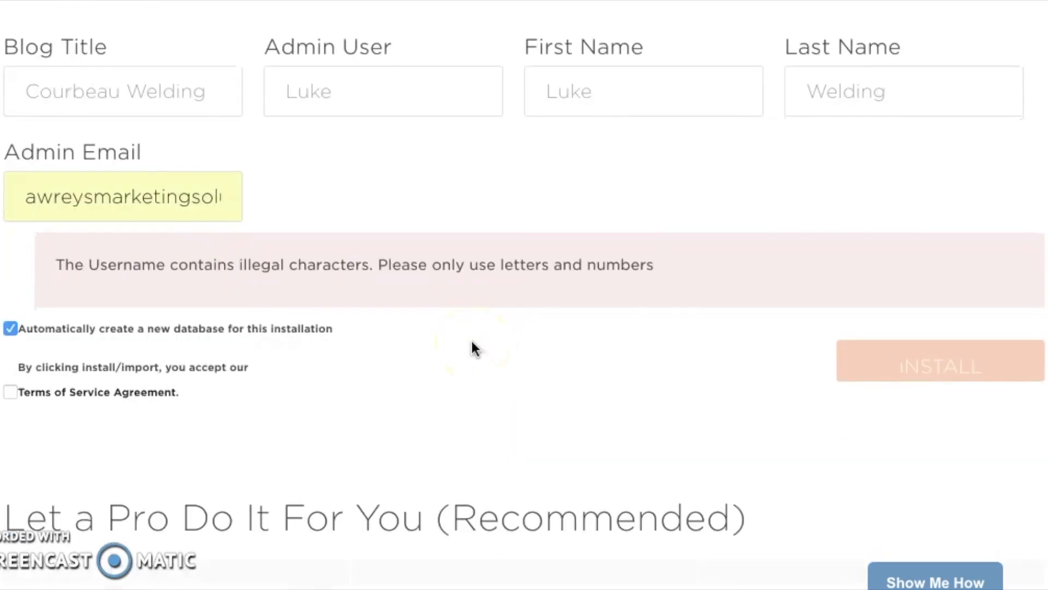
Accept the Terms of Service Agreement for the WordPress installation
scroll(473, 347, down, 2)
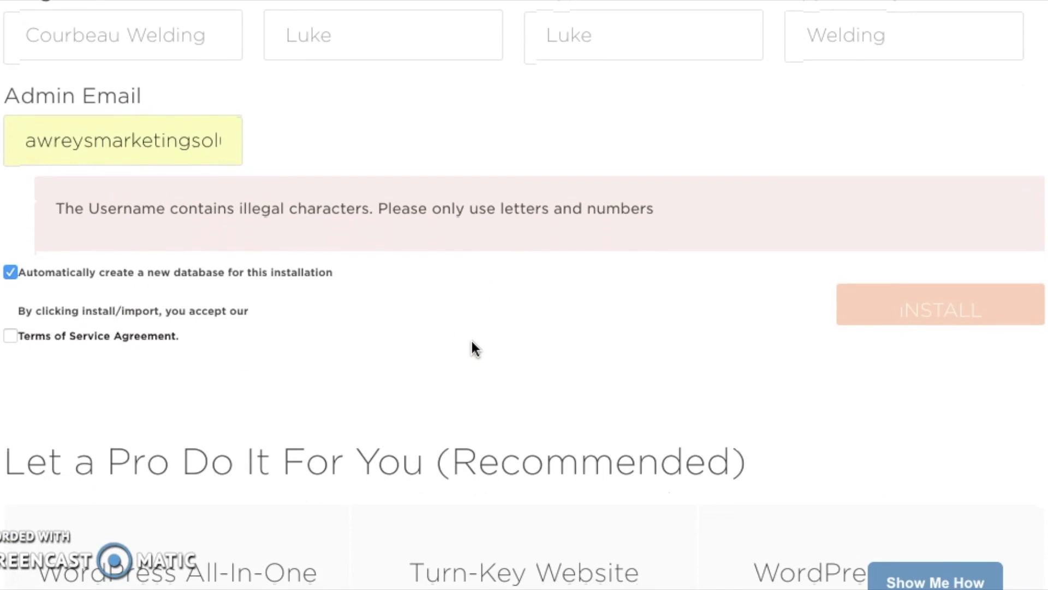
click(10, 326)
scroll(475, 187, up, 8)
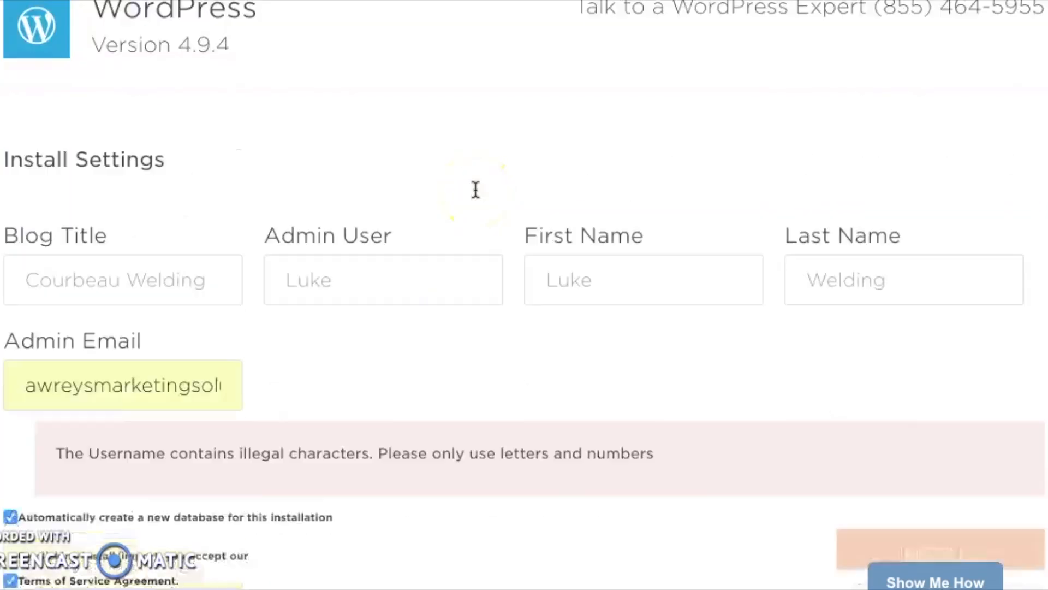
scroll(475, 187, down, 9)
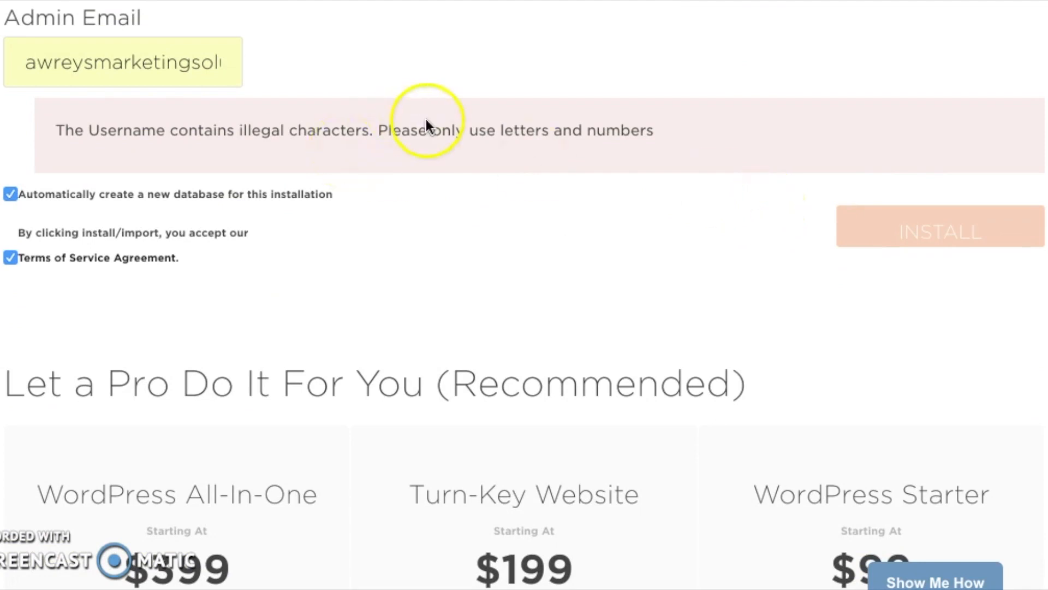
Remove the space from the blog title so it reads CourbeauWelding
scroll(444, 121, up, 6)
scroll(446, 122, up, 2)
scroll(306, 229, down, 2)
click(126, 309)
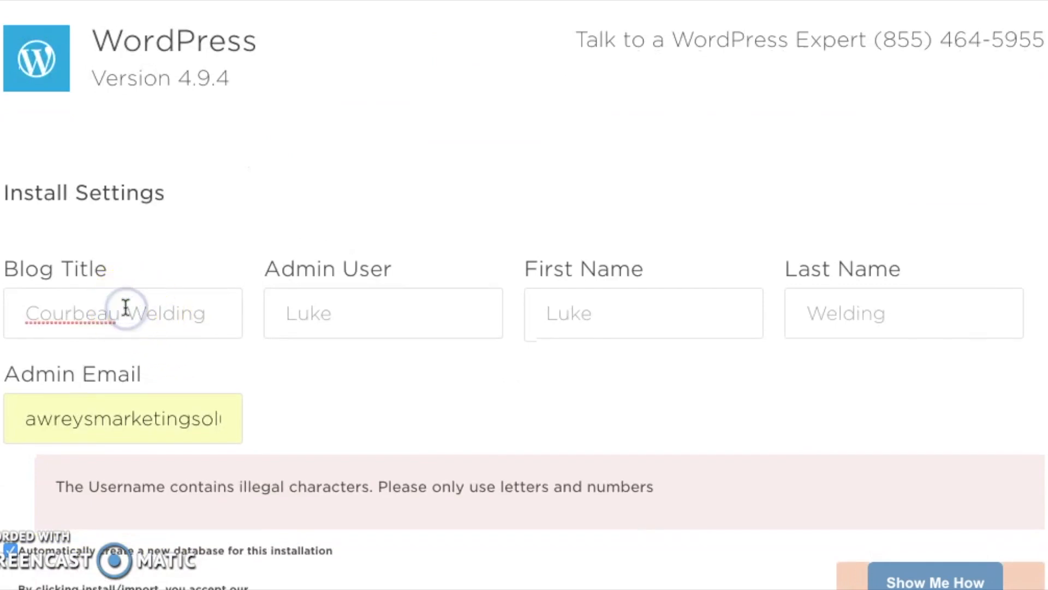
key(BackSpace)
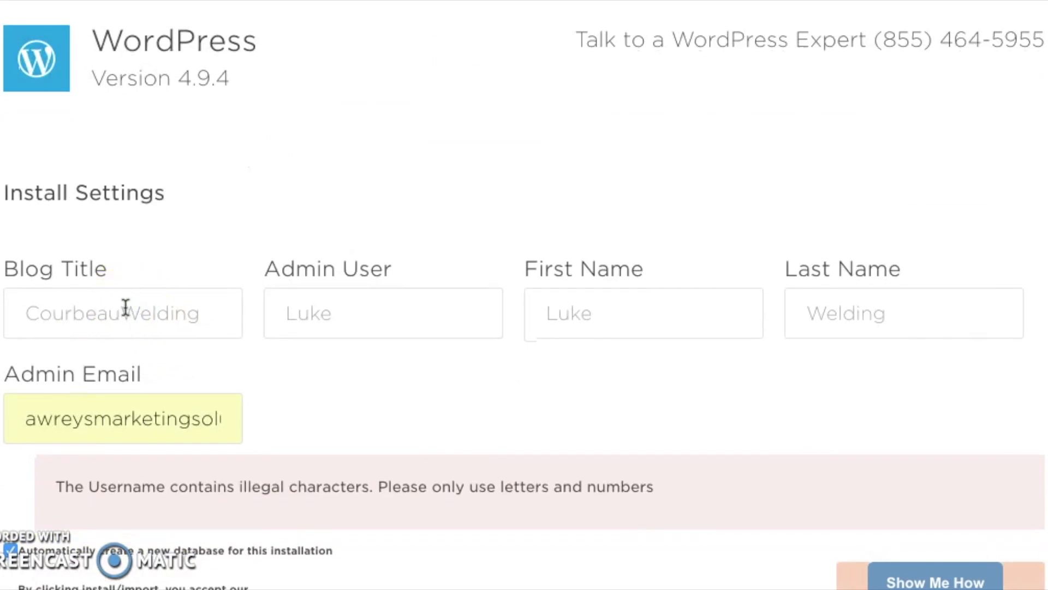
scroll(329, 327, down, 6)
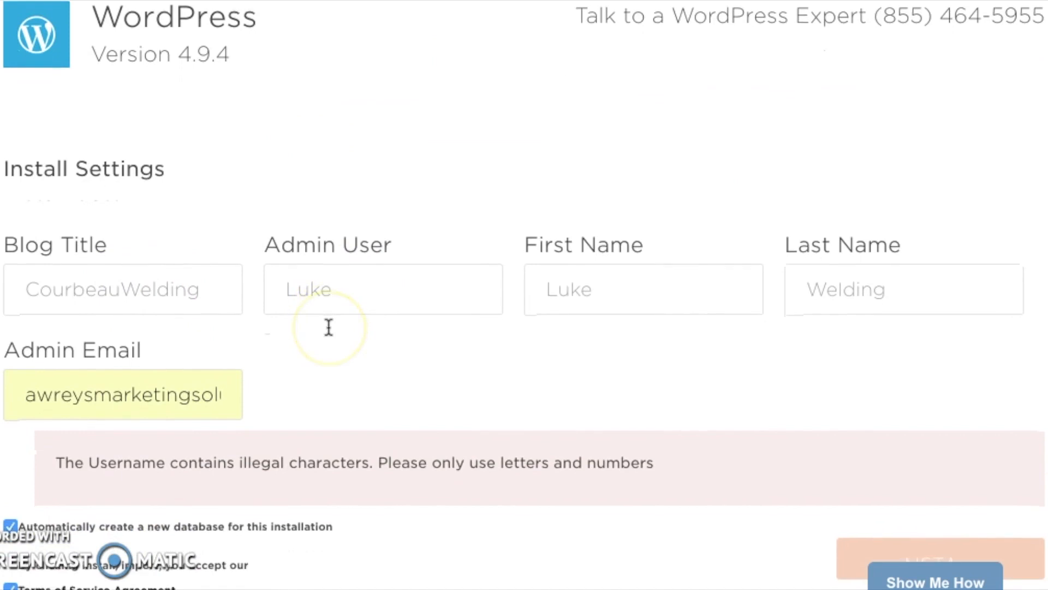
scroll(734, 240, up, 5)
Check the first name field and the full address in the admin email field for illegal characters
click(599, 236)
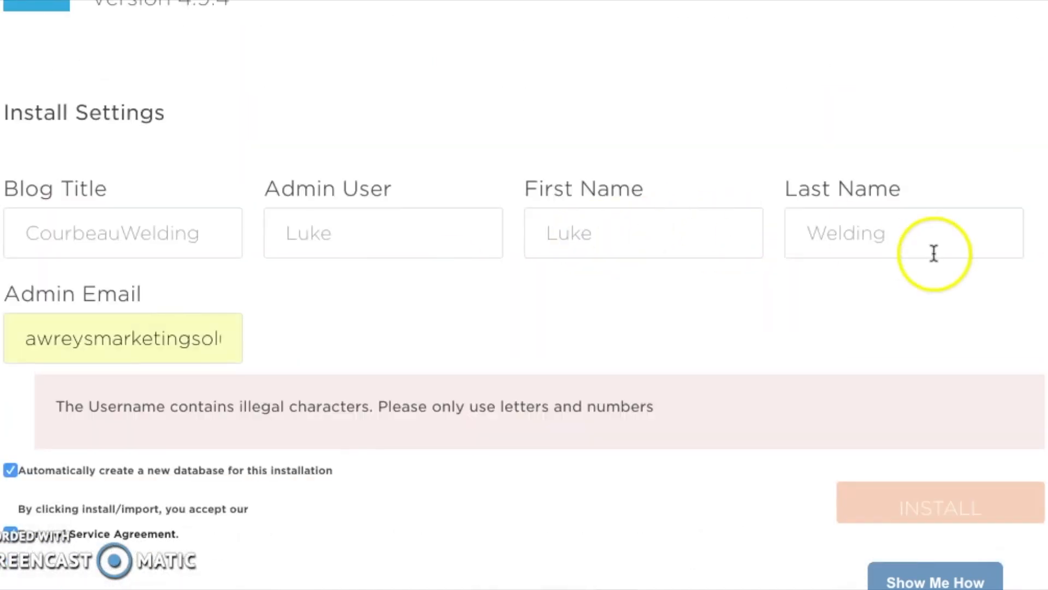
scroll(502, 440, down, 1)
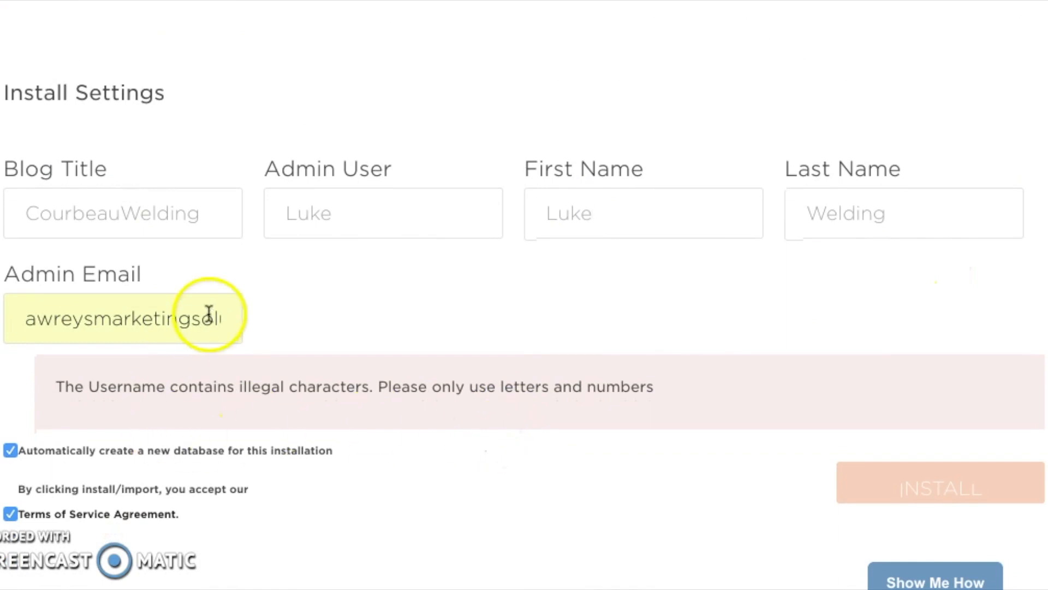
click(26, 324)
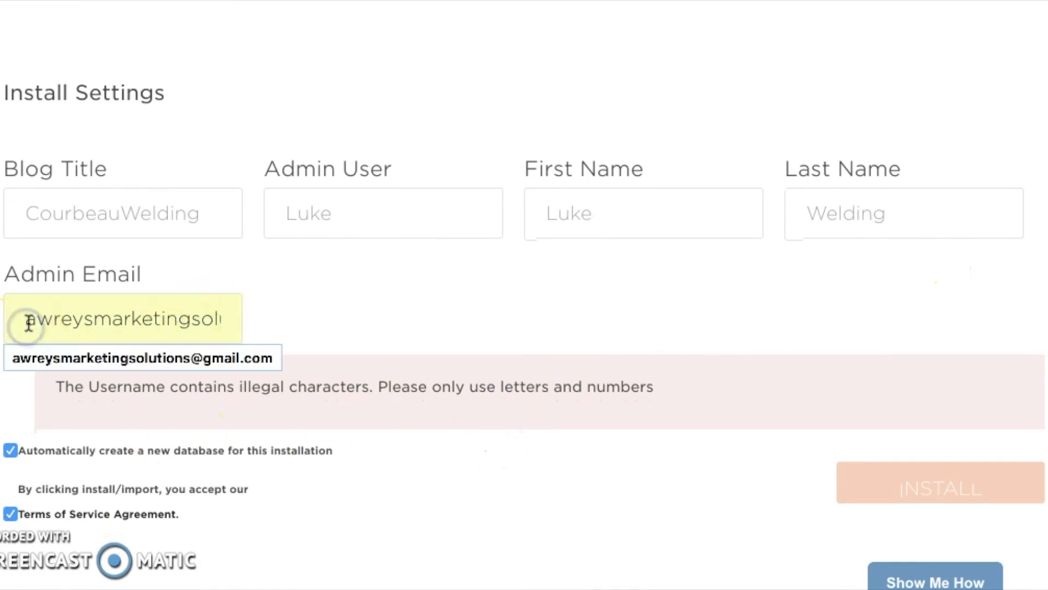
scroll(160, 326, right, 1)
scroll(160, 326, right, 1)
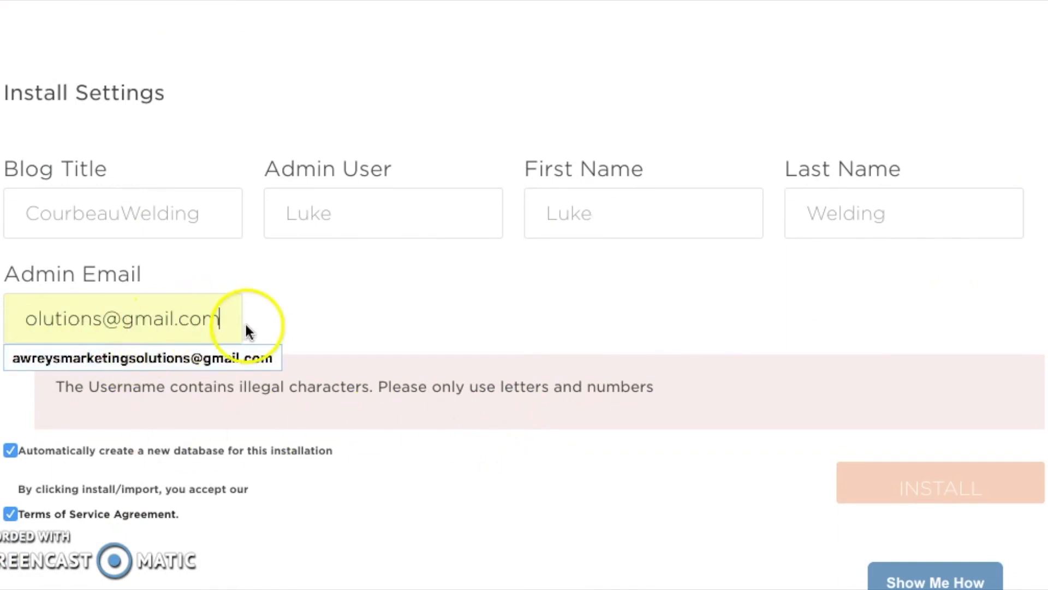
Retype the last letter of the admin username and of the administrator's first name
click(329, 221)
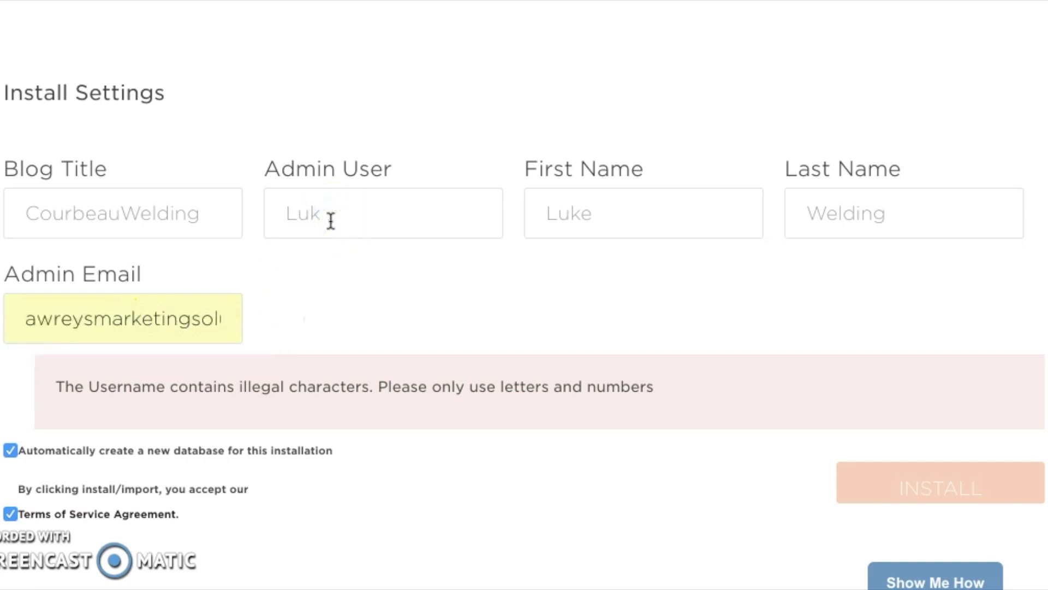
click(588, 215)
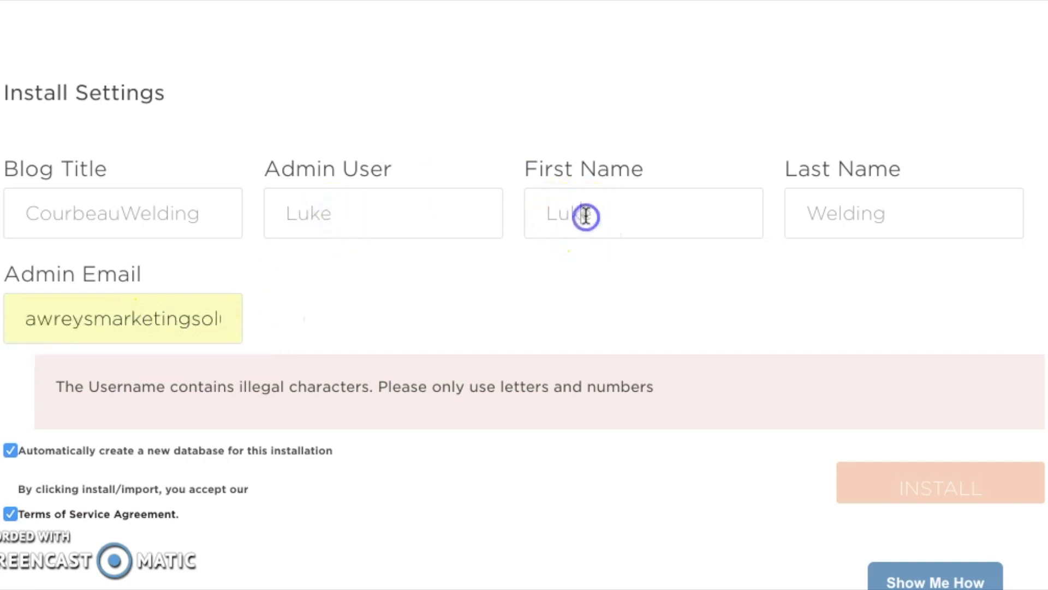
click(602, 223)
key(BackSpace)
text(e)
scroll(635, 238, down, 5)
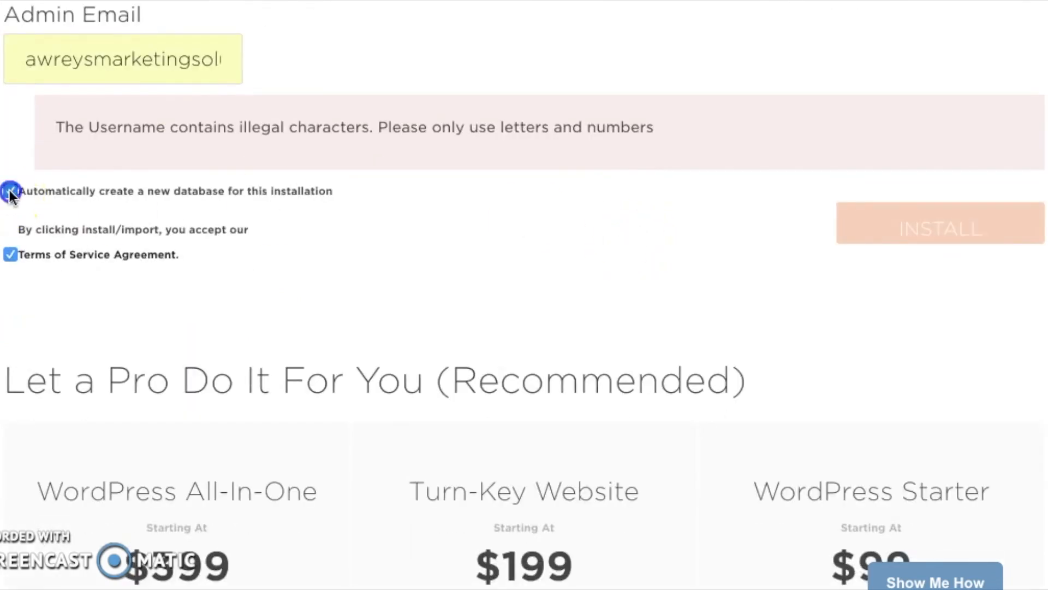
Remove any trailing space after the blog title and after the admin username
scroll(68, 205, up, 10)
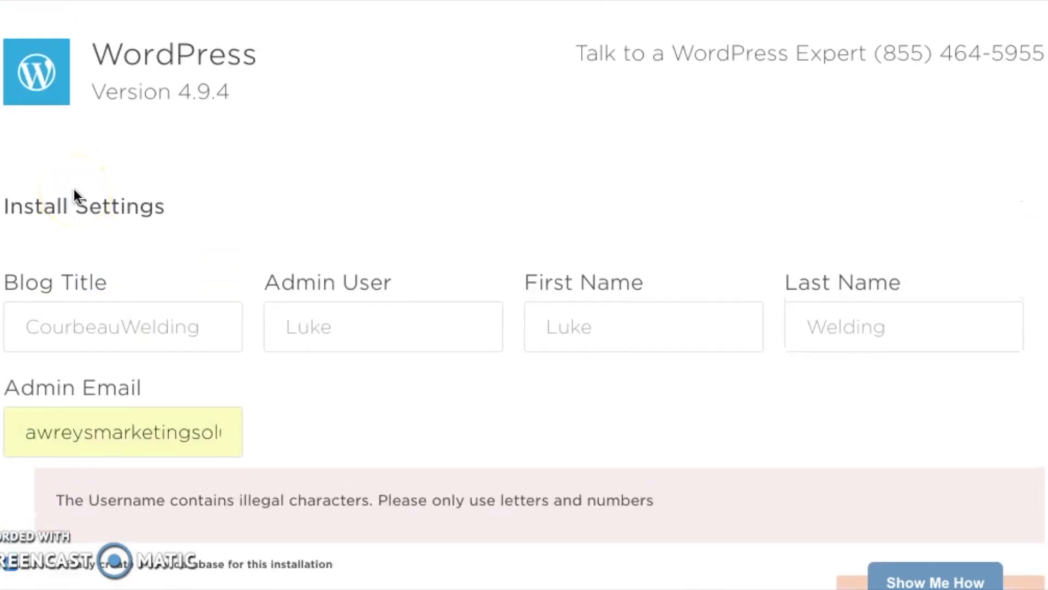
scroll(208, 296, down, 5)
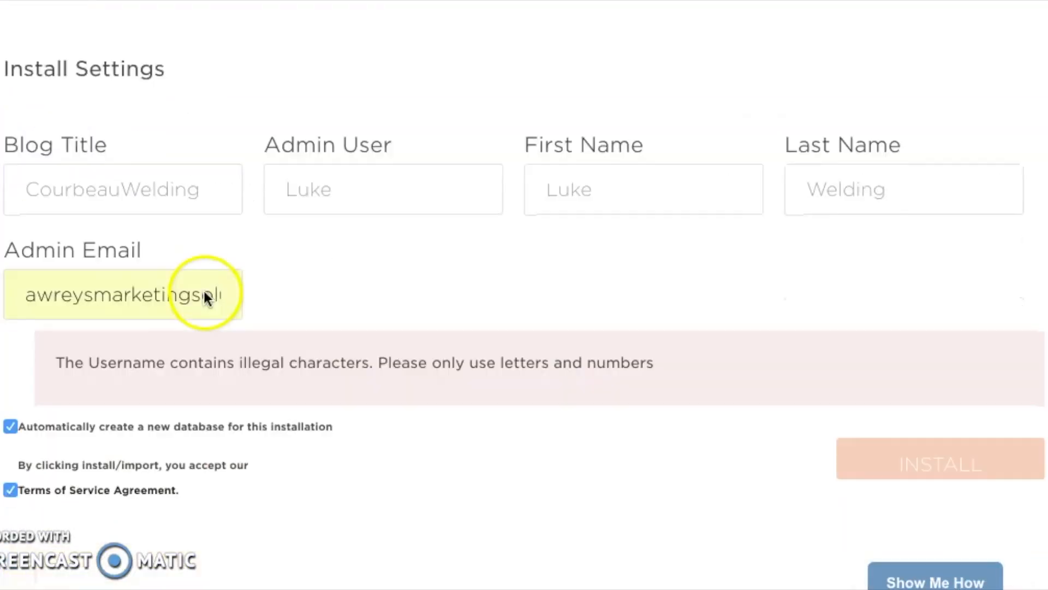
click(208, 200)
key(BackSpace)
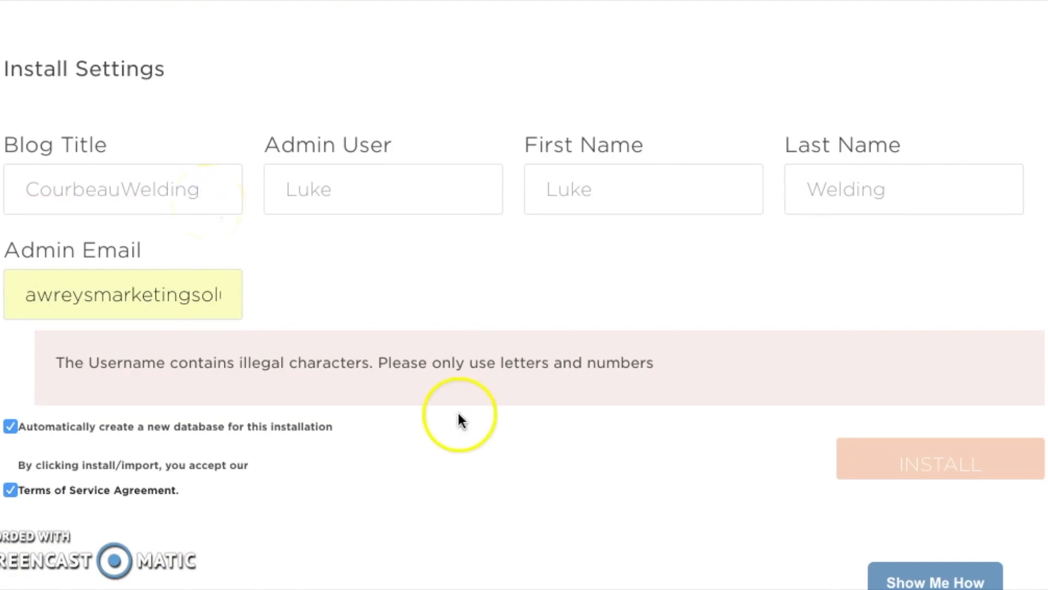
scroll(431, 383, down, 5)
scroll(461, 402, up, 2)
scroll(492, 173, up, 4)
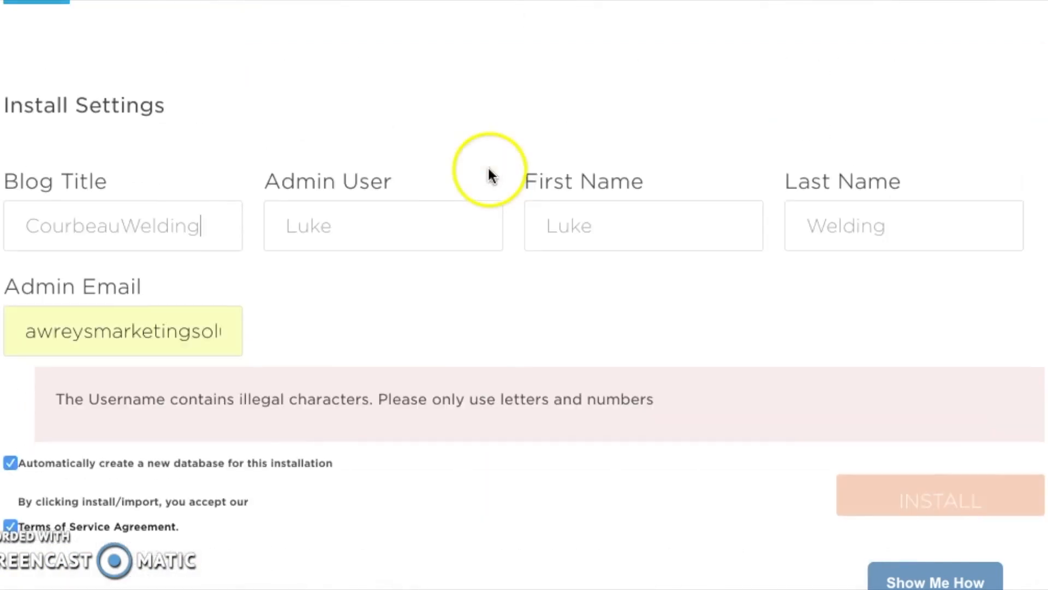
click(433, 222)
key(BackSpace)
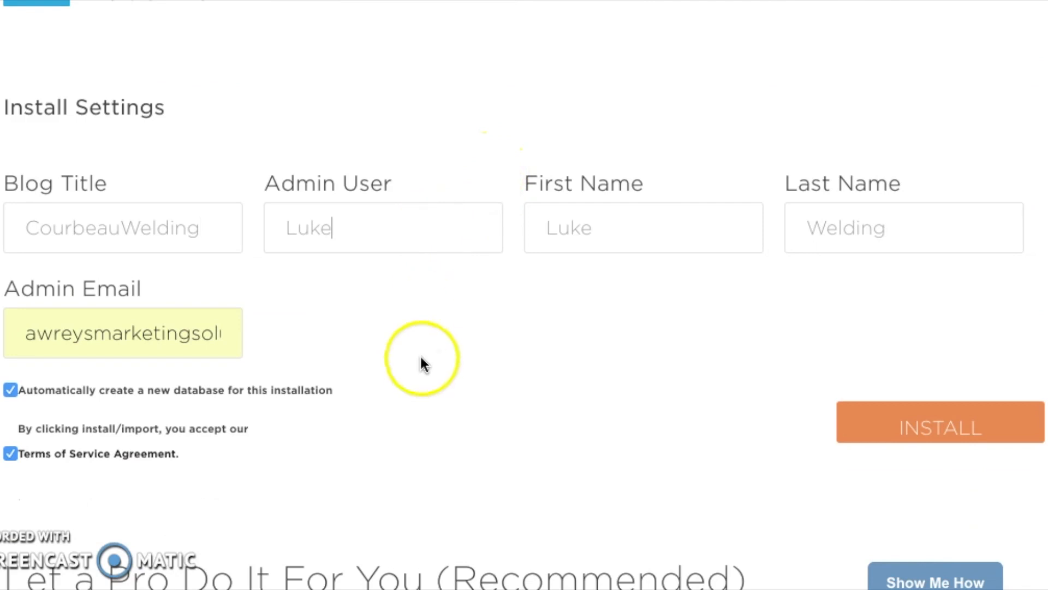
Review the completed install settings and start the WordPress installation
scroll(429, 320, down, 5)
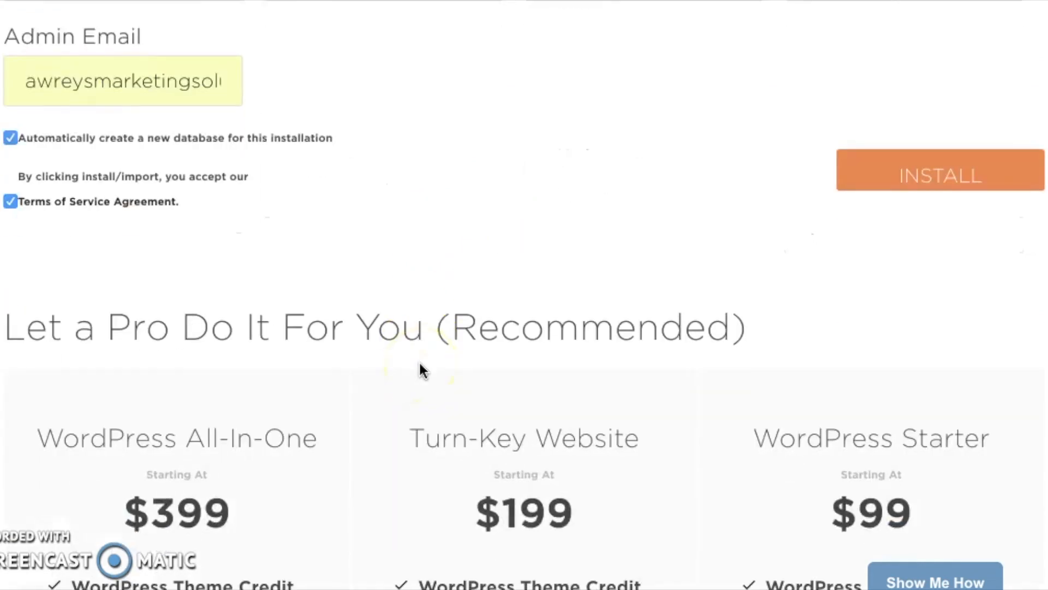
scroll(423, 370, up, 3)
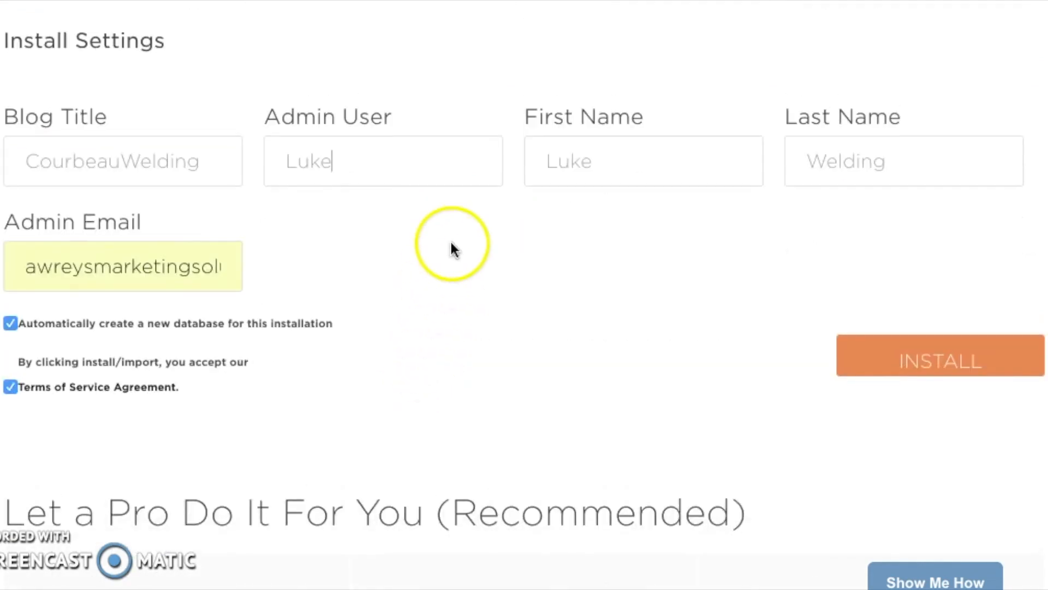
scroll(599, 340, down, 3)
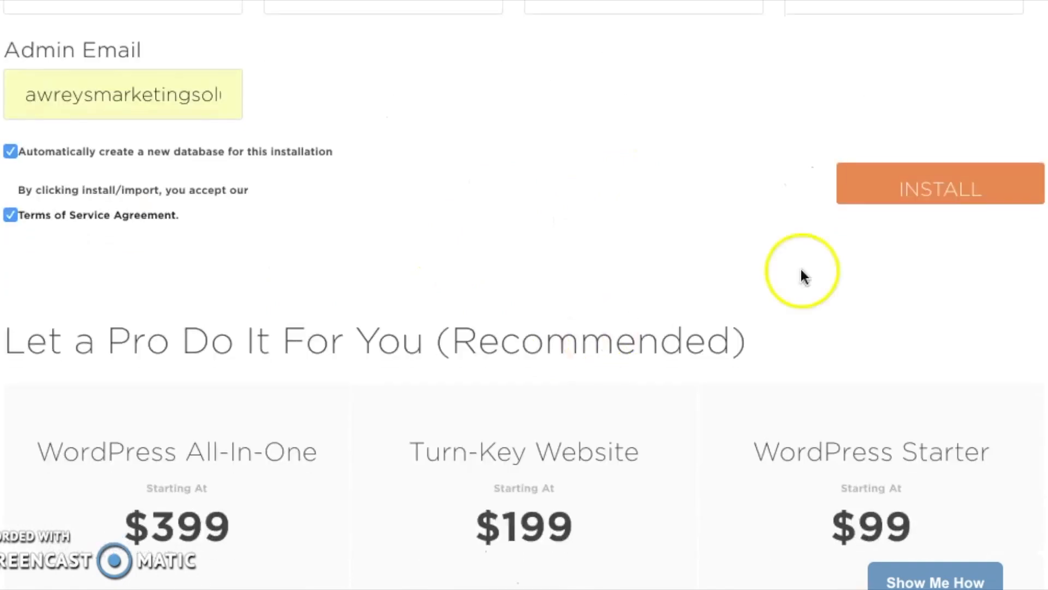
click(898, 183)
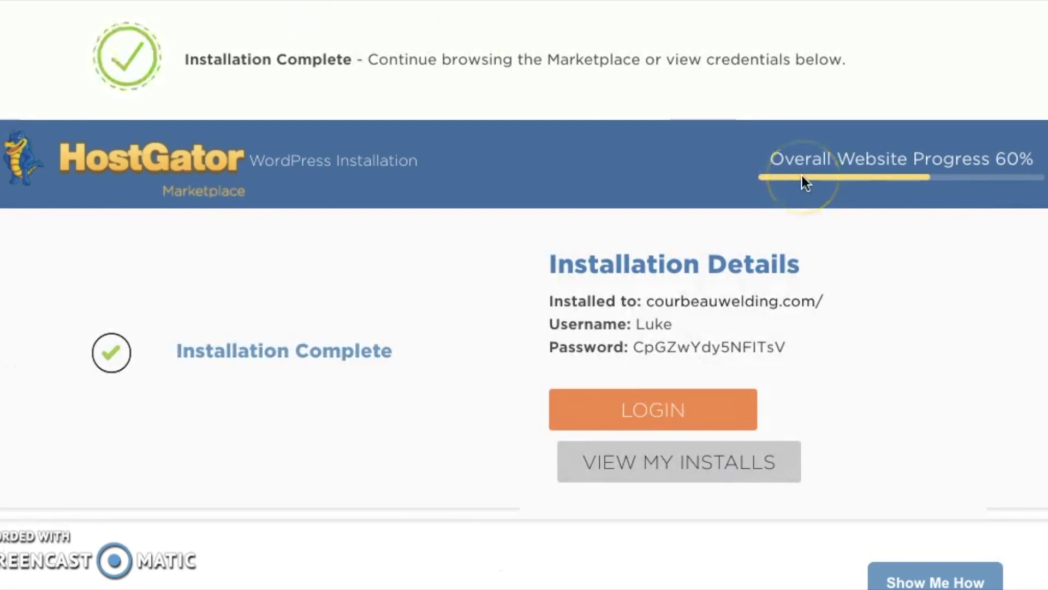
Copy the site address, username and password from the installation details
click(745, 405)
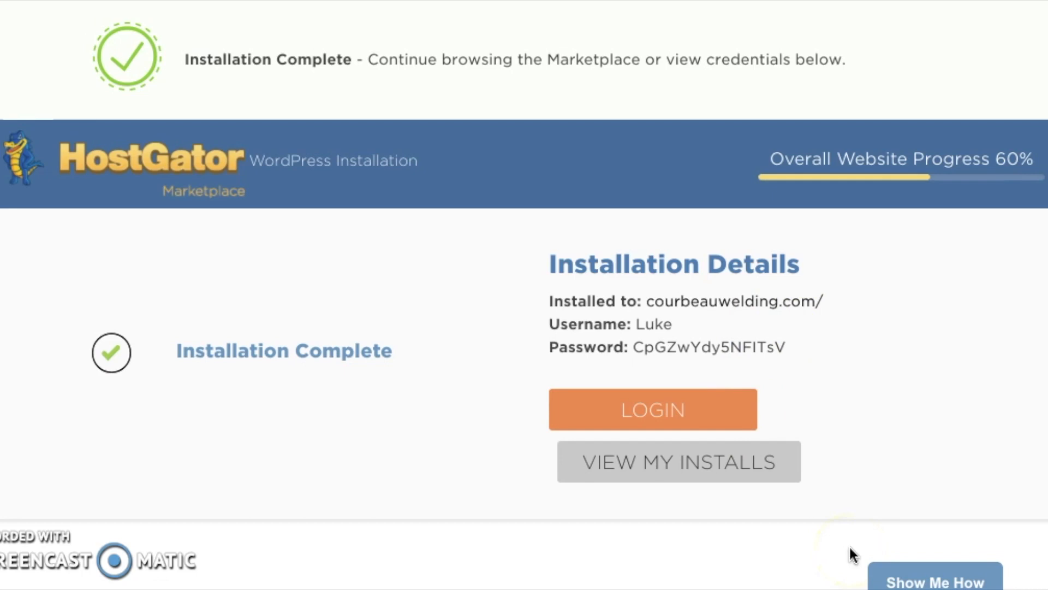
scroll(853, 563, down, 3)
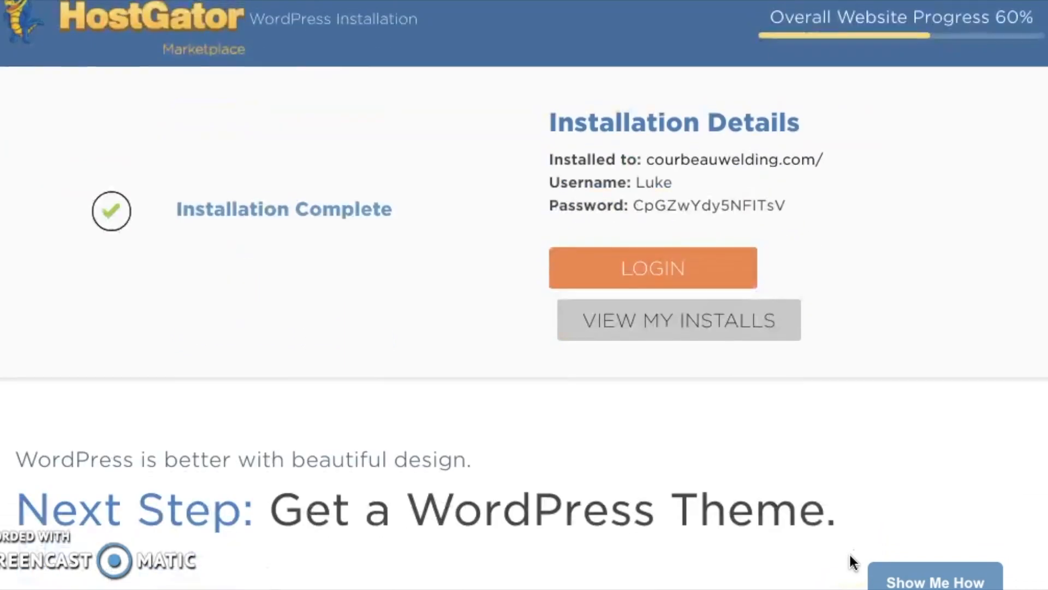
drag(538, 154, 814, 202)
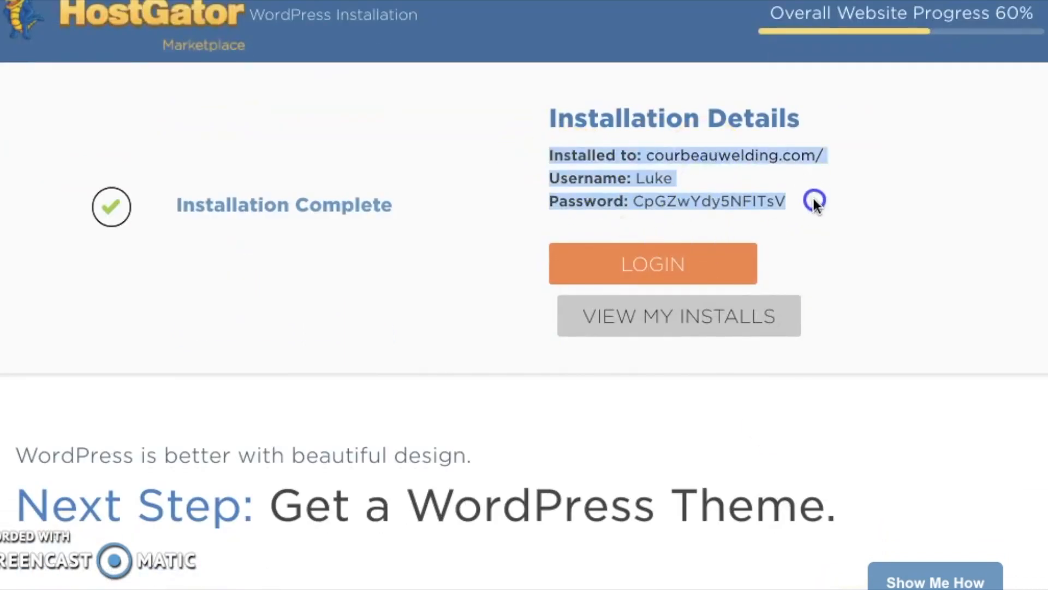
right_click(665, 176)
click(646, 219)
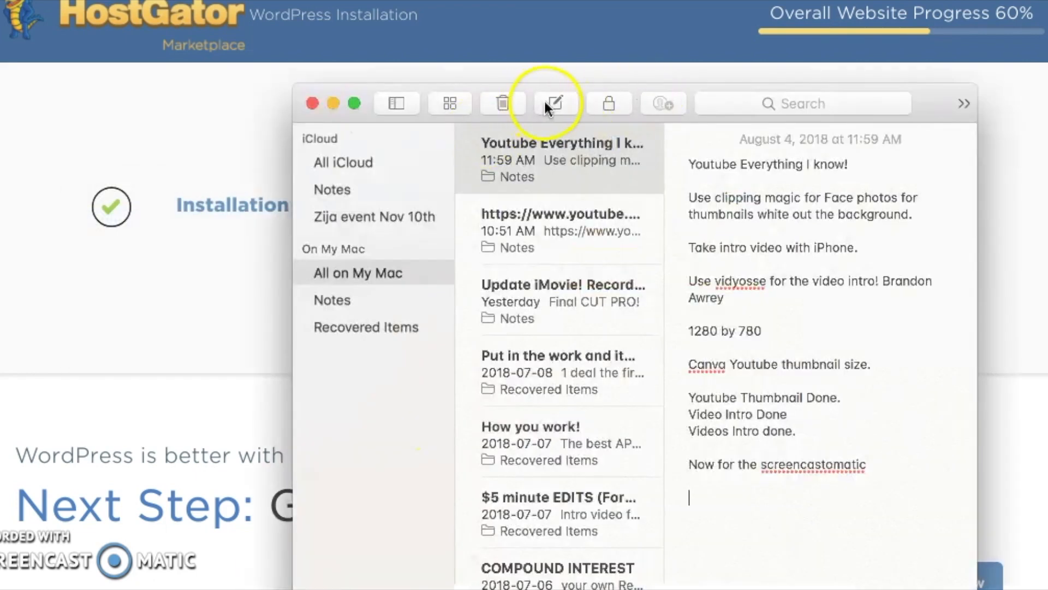
Paste the copied site address, username and password into a new note in Notes, and minimize Notes
click(556, 103)
right_click(720, 181)
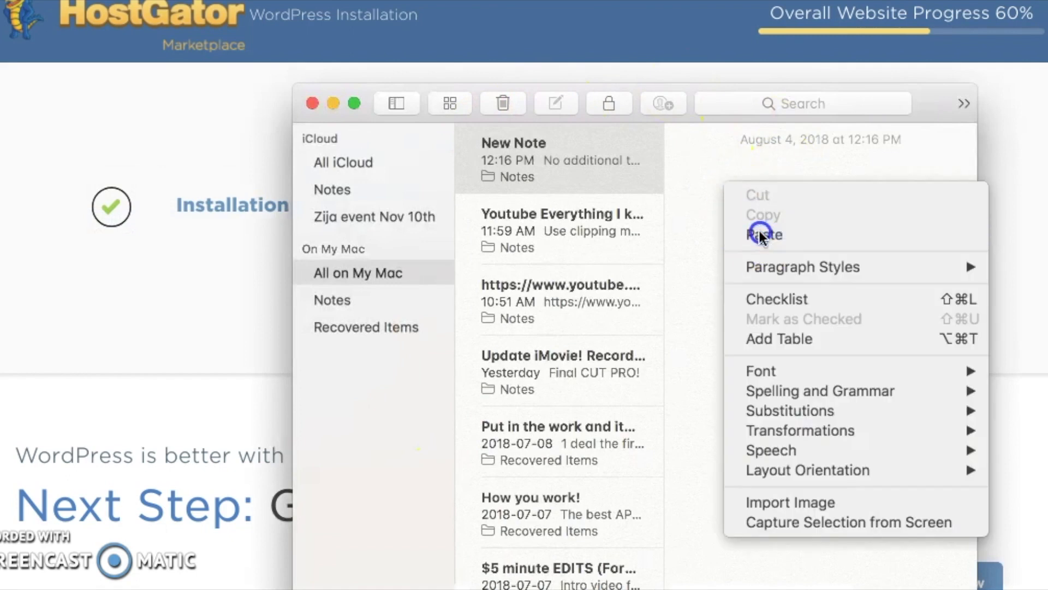
click(760, 232)
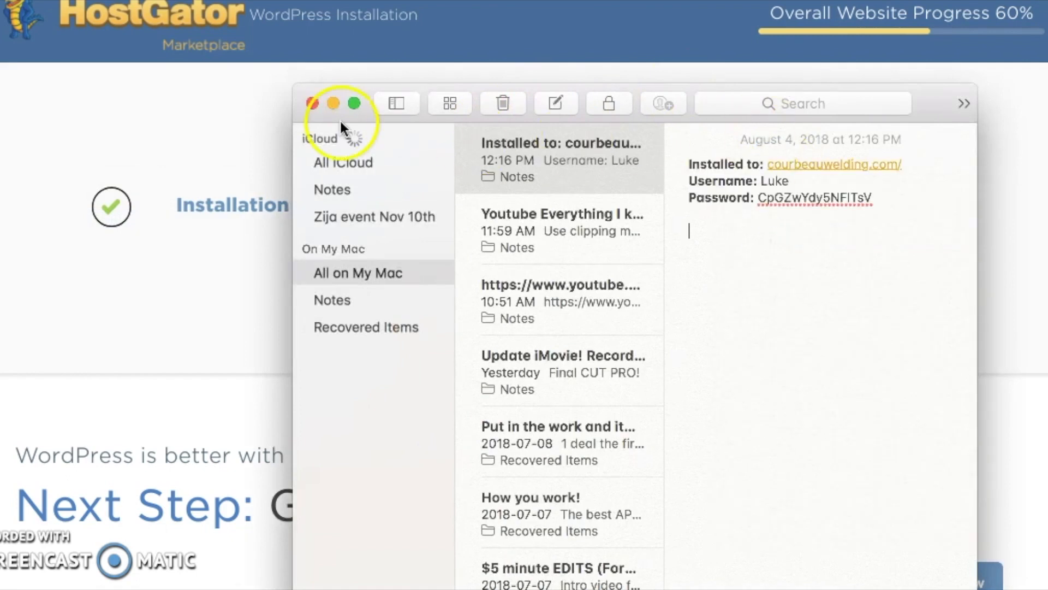
click(335, 104)
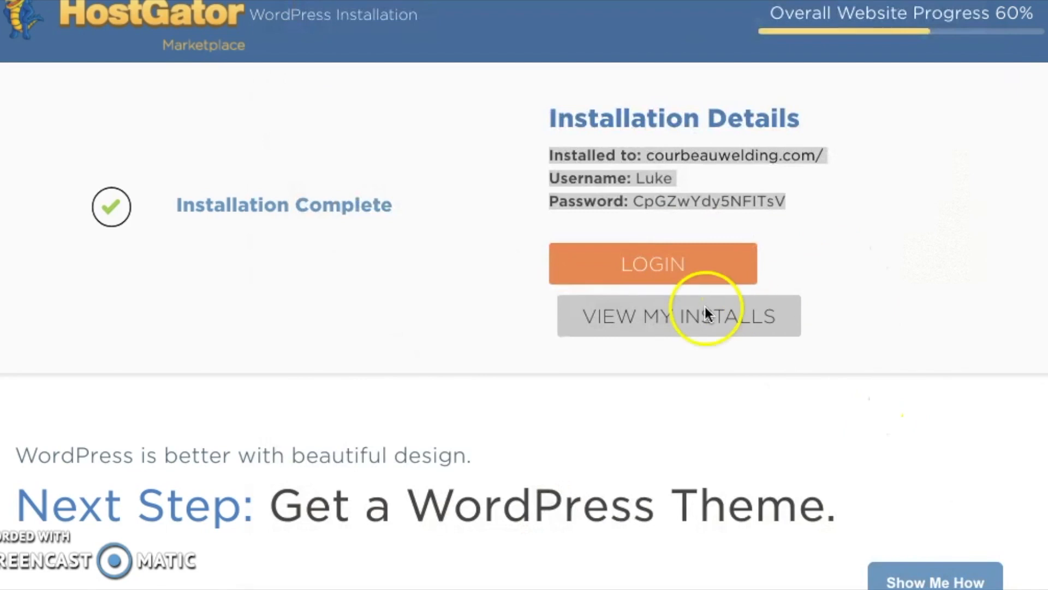
Copy the courbeauwelding.com/ address from the installation details and open it in a new browser tab
click(734, 164)
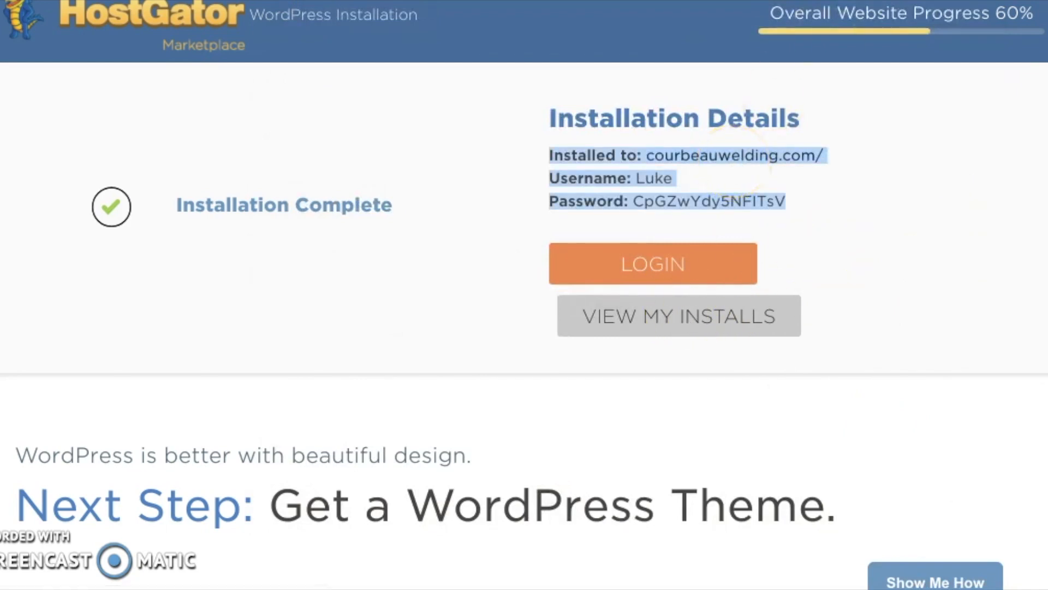
drag(830, 164, 640, 158)
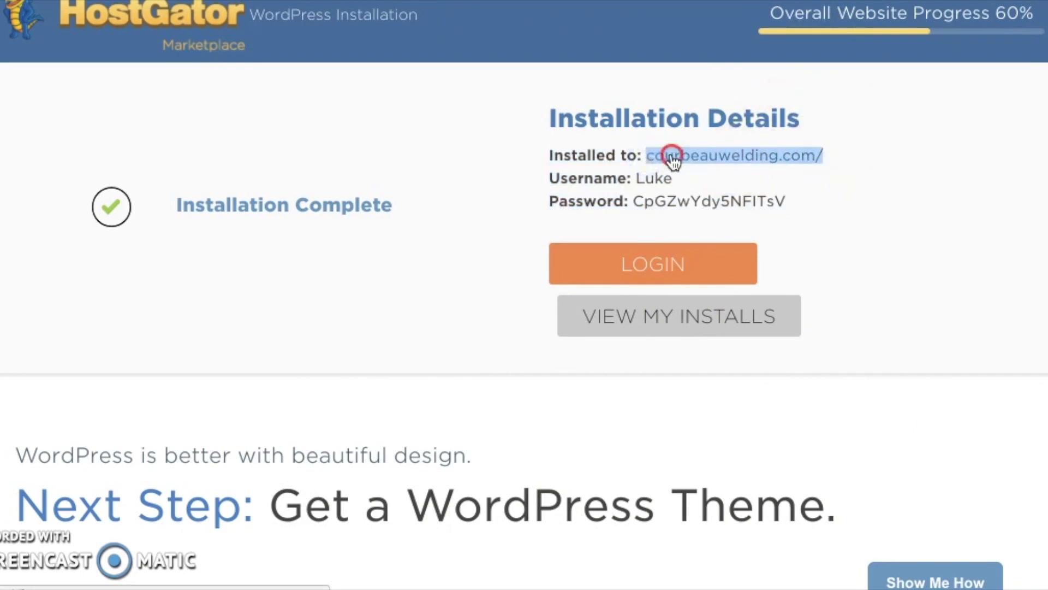
right_click(675, 156)
click(712, 286)
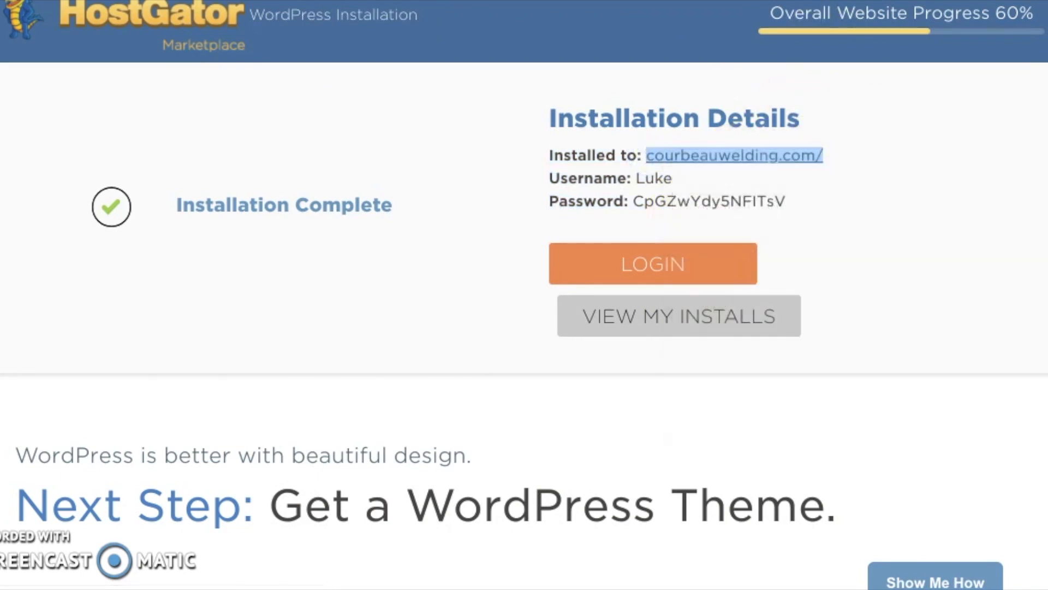
key(super+t)
right_click(429, 1)
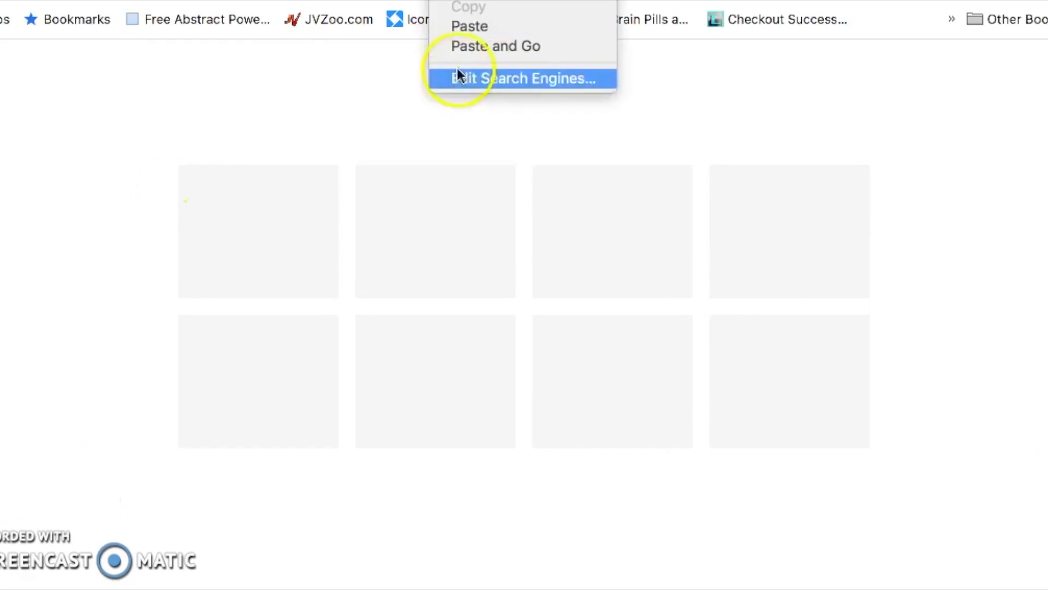
click(476, 24)
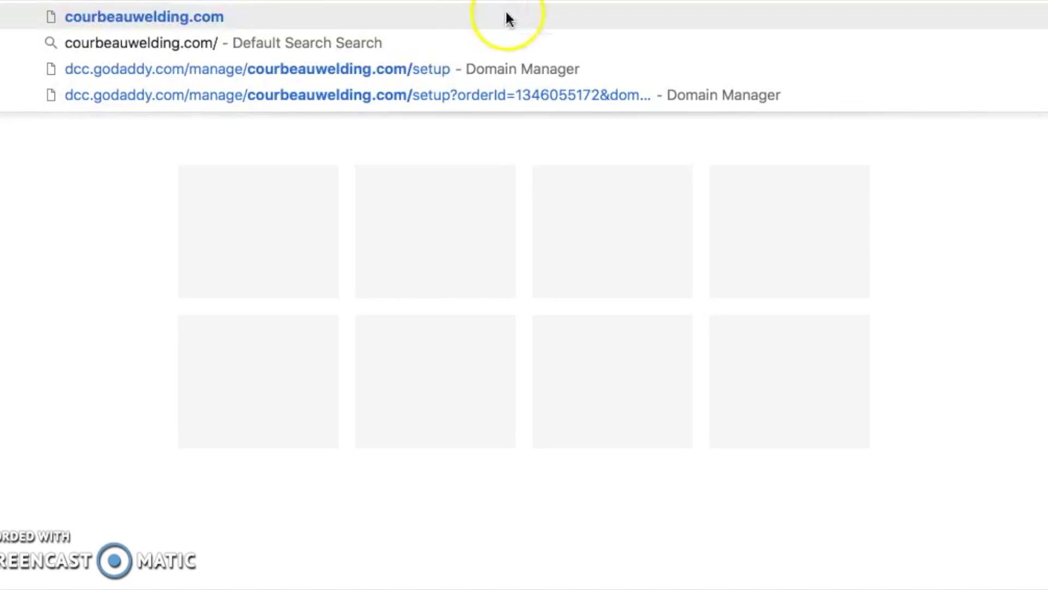
key(Return)
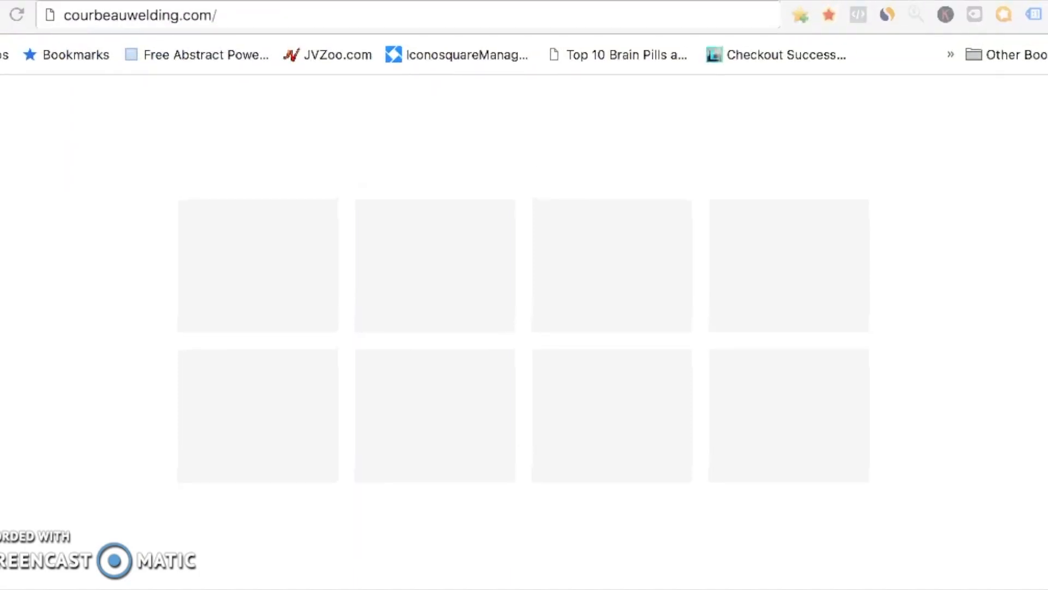
Load courbeauwelding.com/wp-admin in the browser and reload the page to check whether the WordPress login is reachable
click(498, 9)
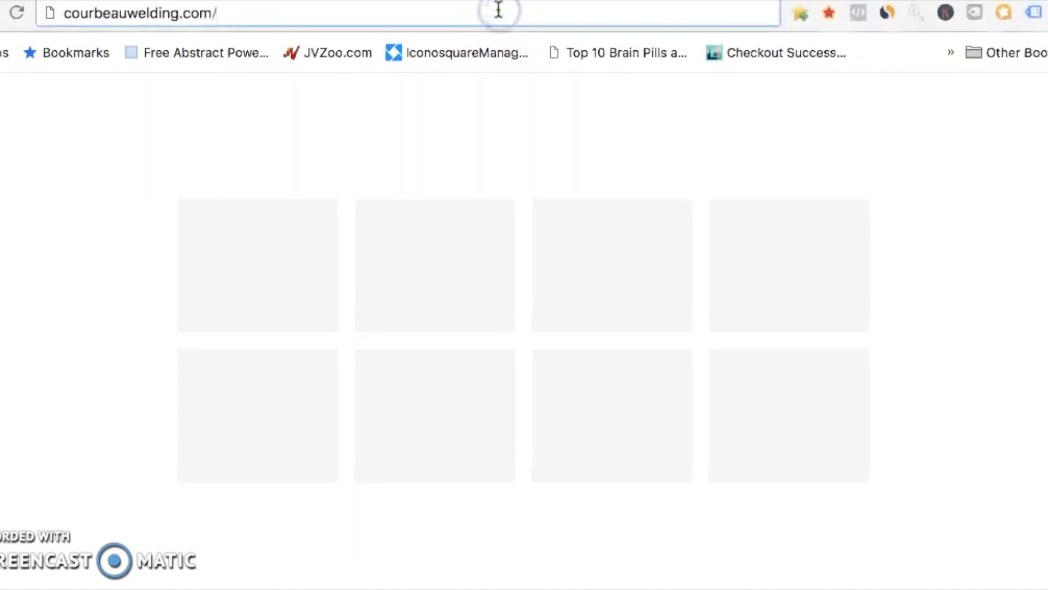
text(wp-admin)
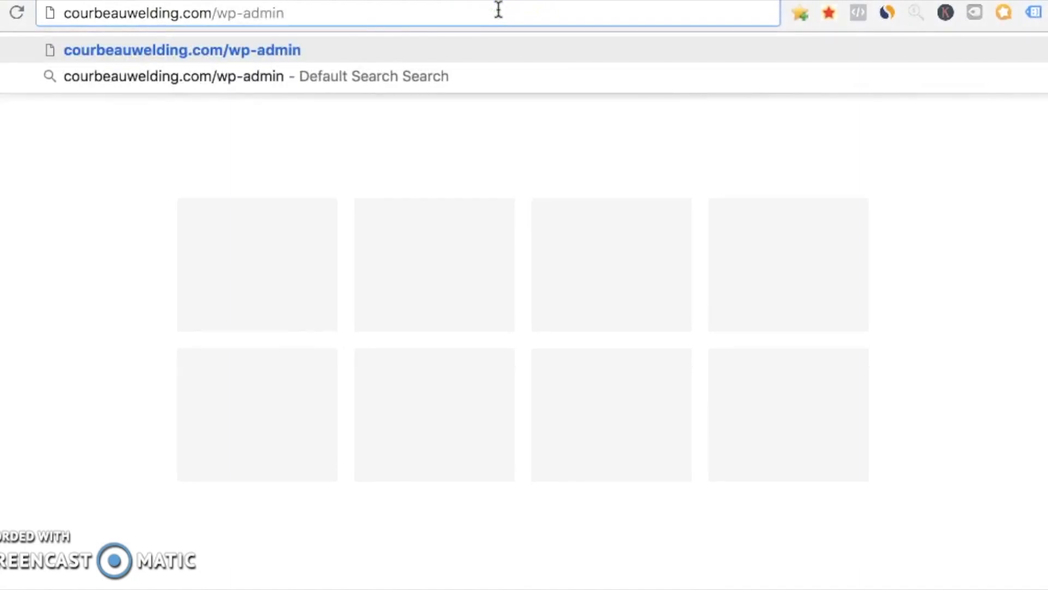
key(Return)
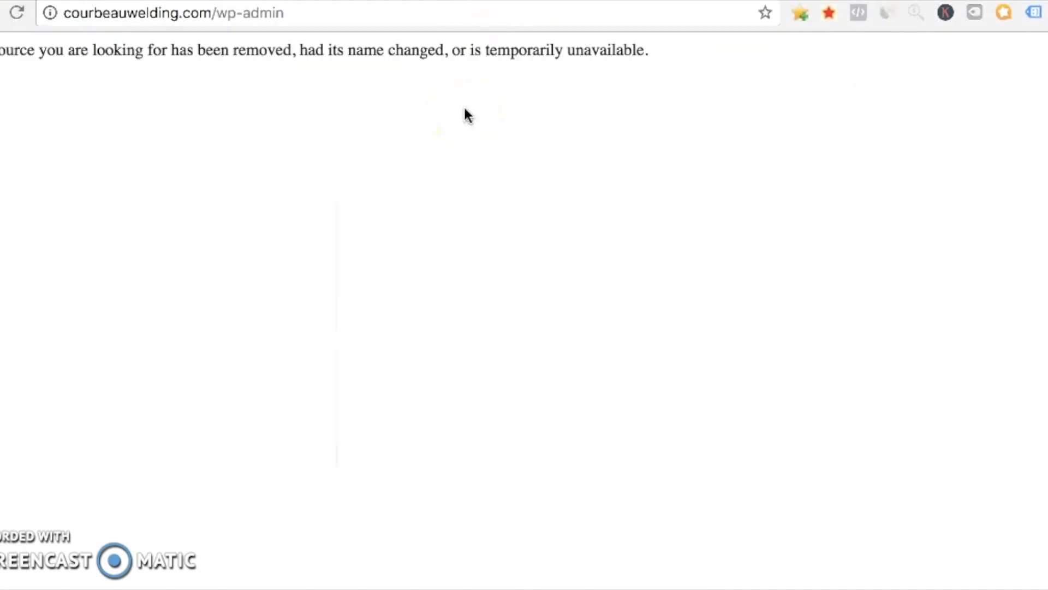
click(419, 17)
key(Return)
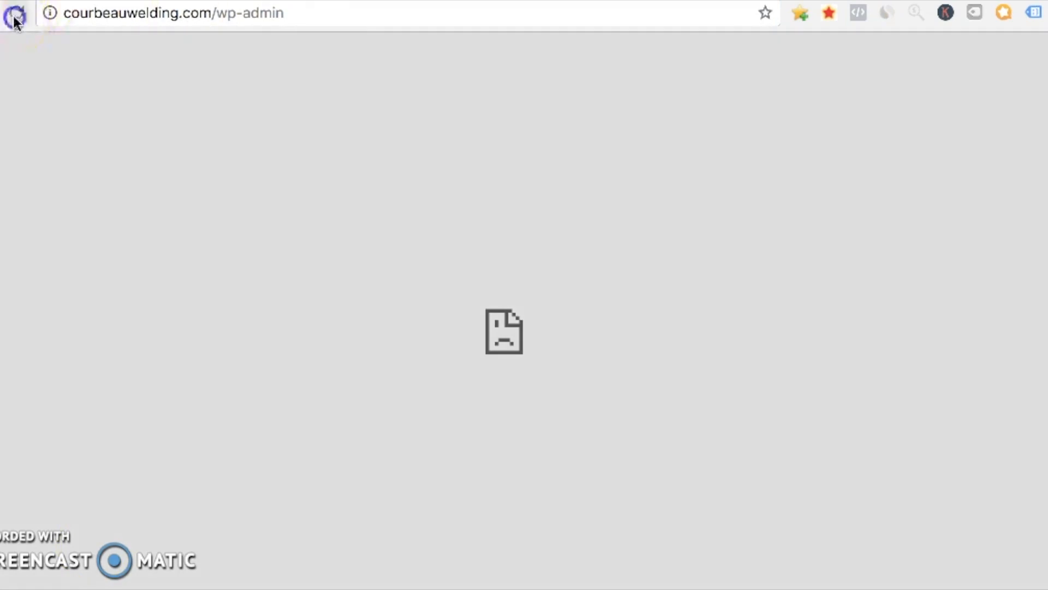
click(15, 16)
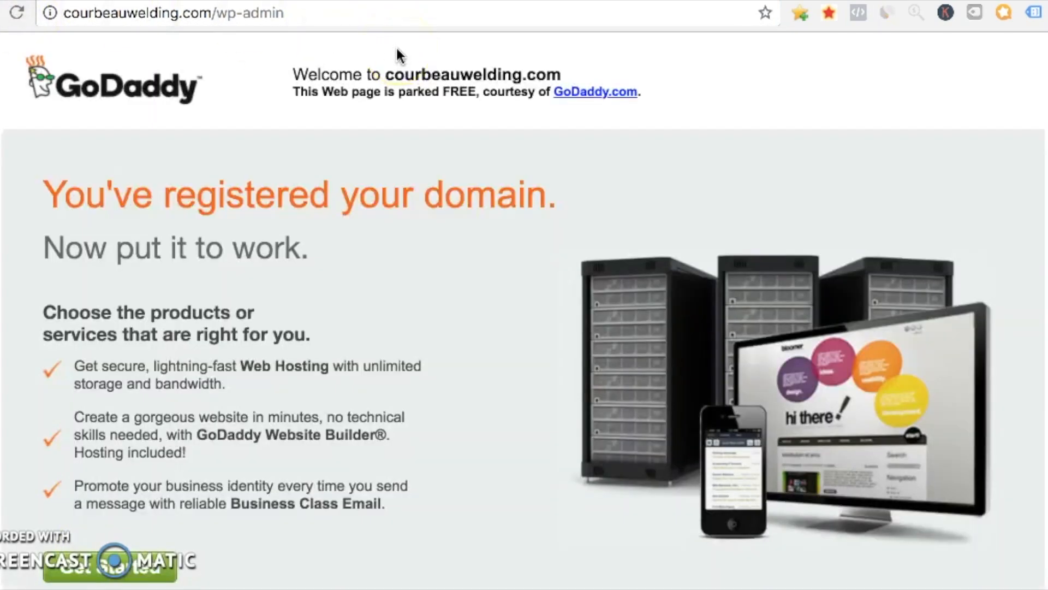
scroll(176, 494, down, 1)
scroll(177, 494, up, 1)
In GoDaddy's DNS zone management, search for "cour" and open the DNS page of courbeauwelding.com
click(283, 100)
click(410, 307)
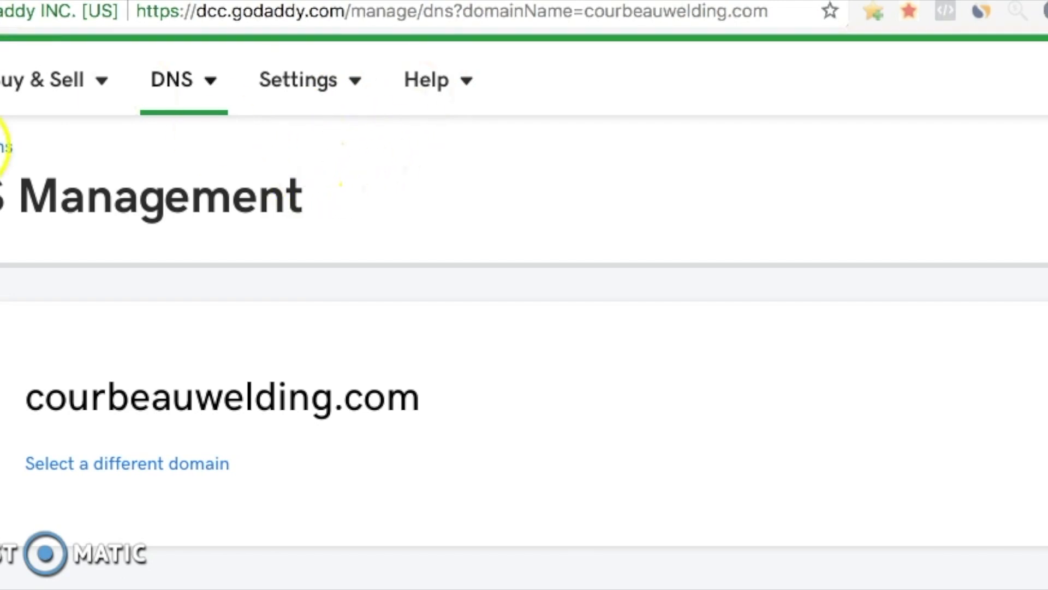
scroll(6, 148, up, 2)
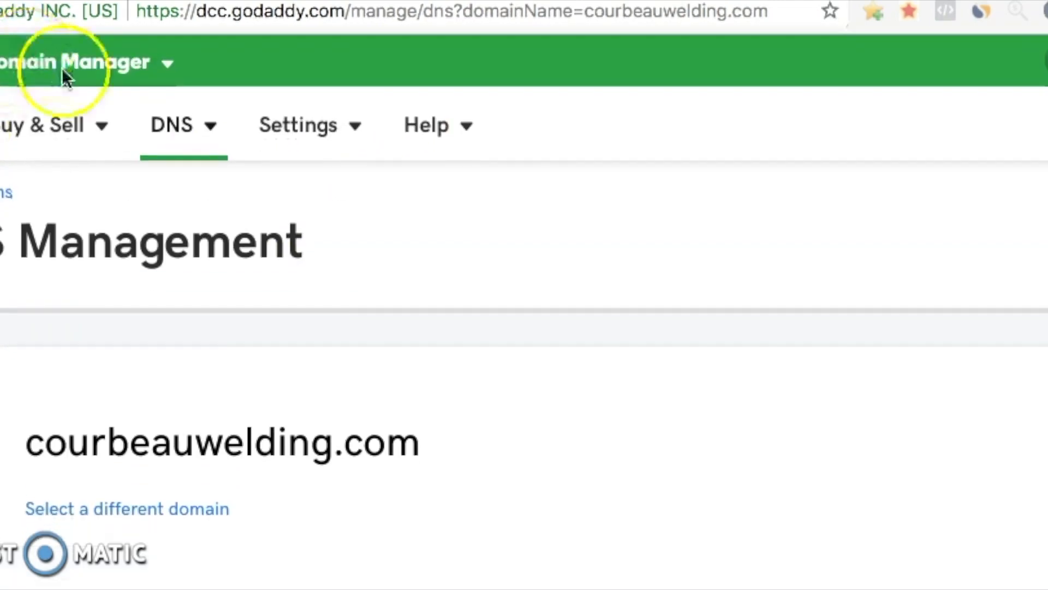
click(209, 130)
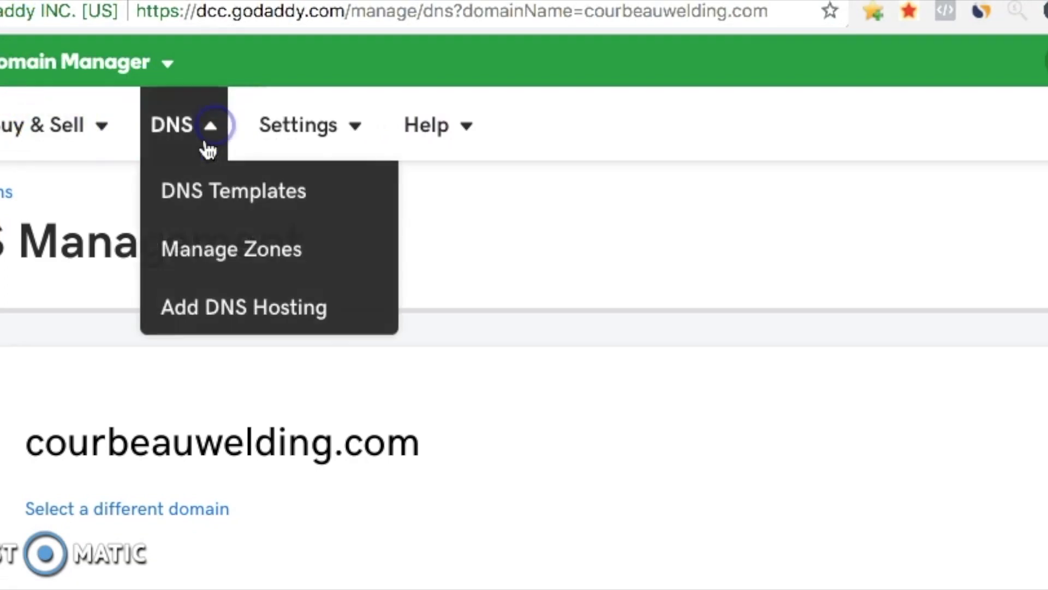
click(195, 252)
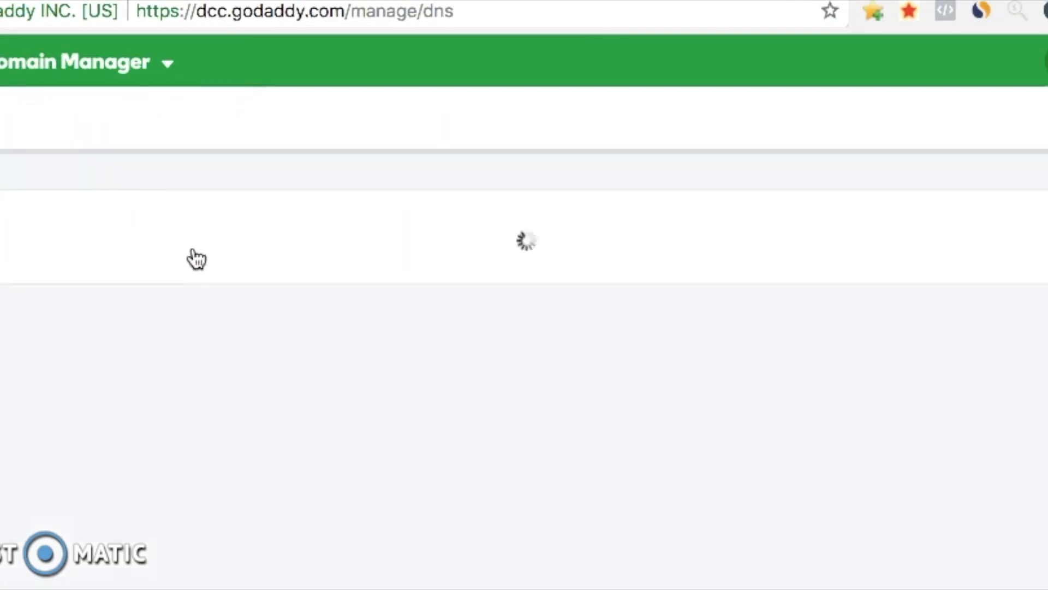
click(282, 393)
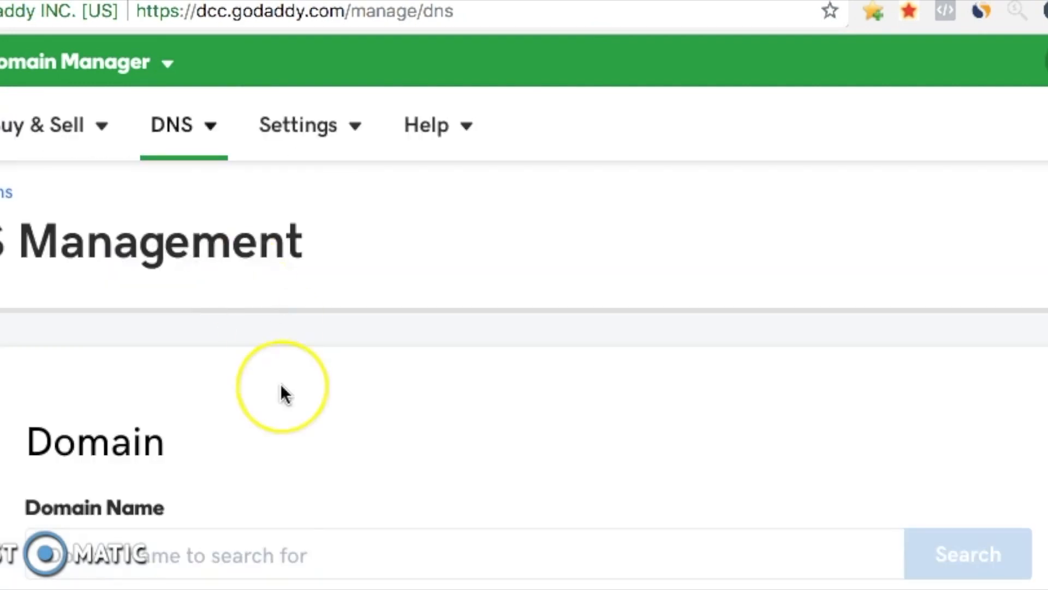
scroll(283, 393, down, 2)
click(195, 522)
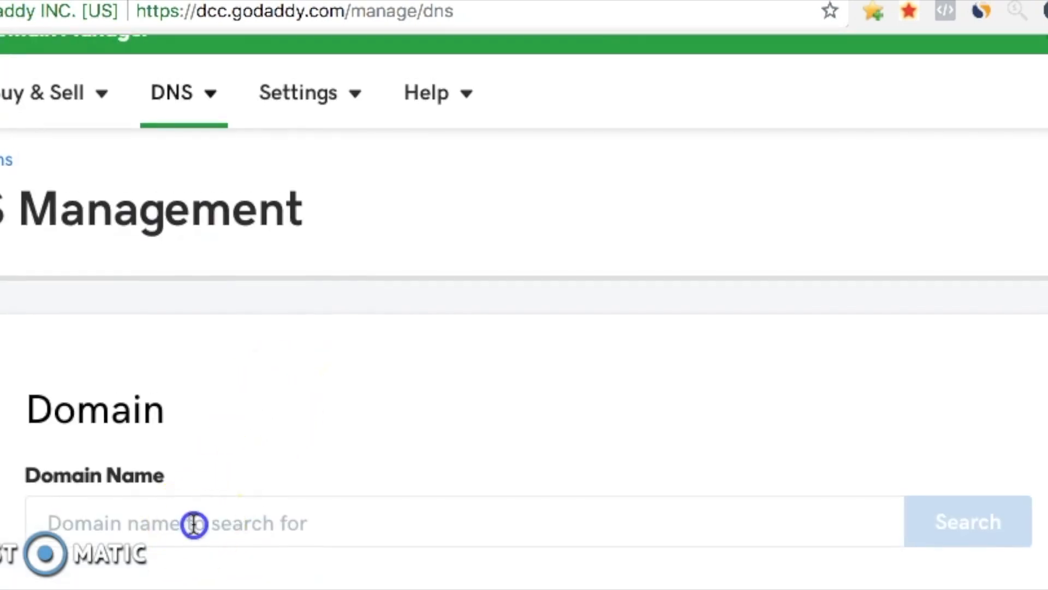
text(cour)
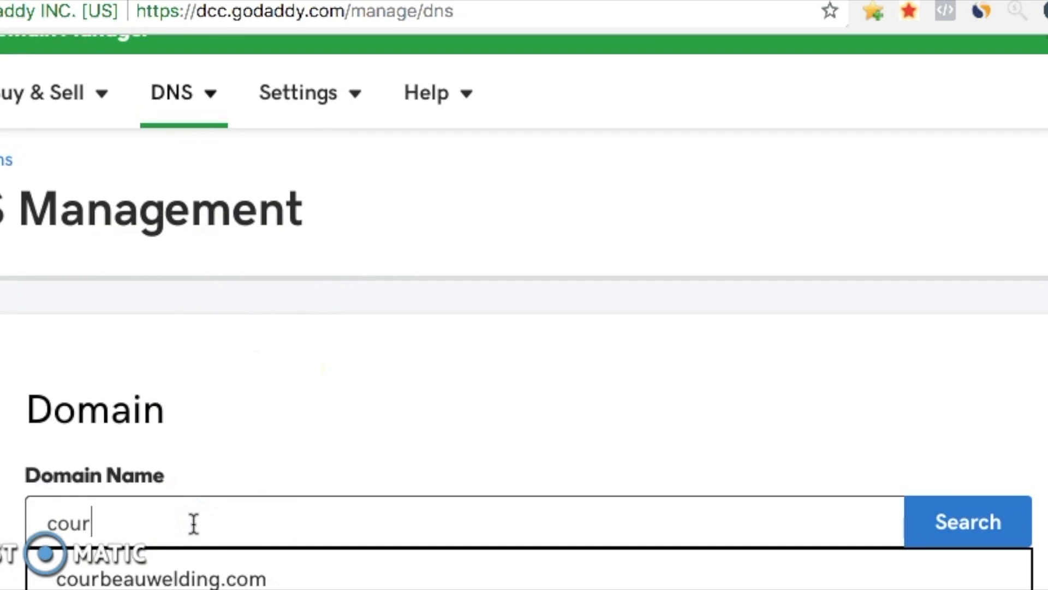
click(218, 575)
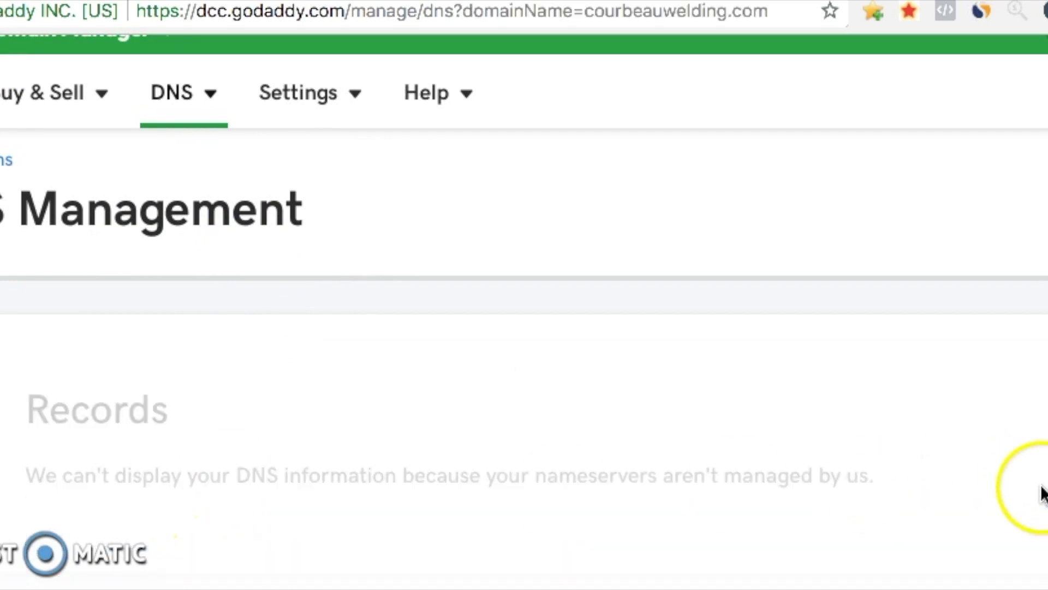
Examine the DNS records and custom nameserver settings of courbeauwelding.com
scroll(778, 461, down, 5)
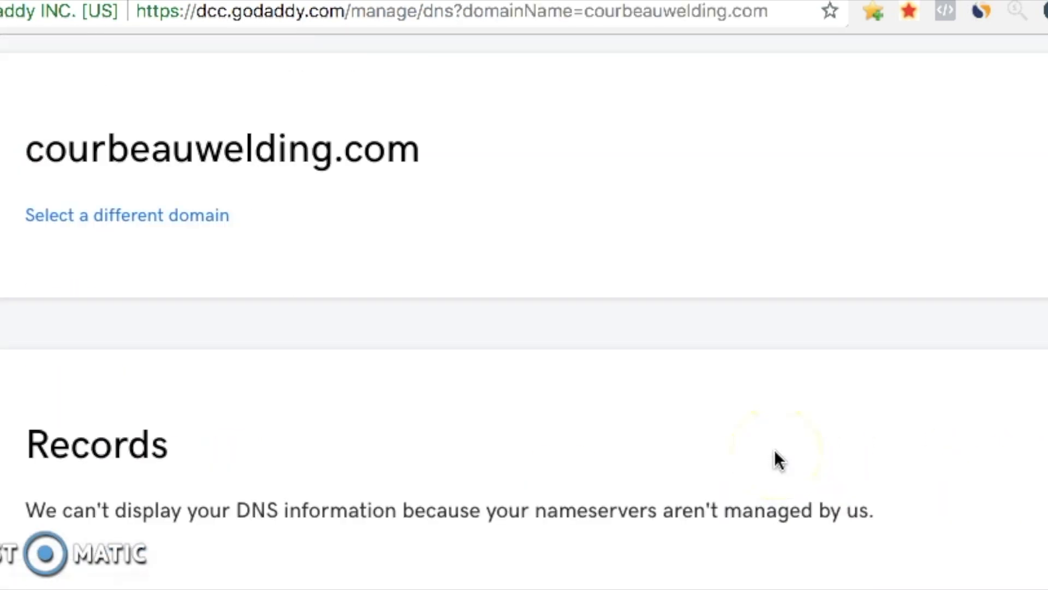
scroll(775, 451, down, 4)
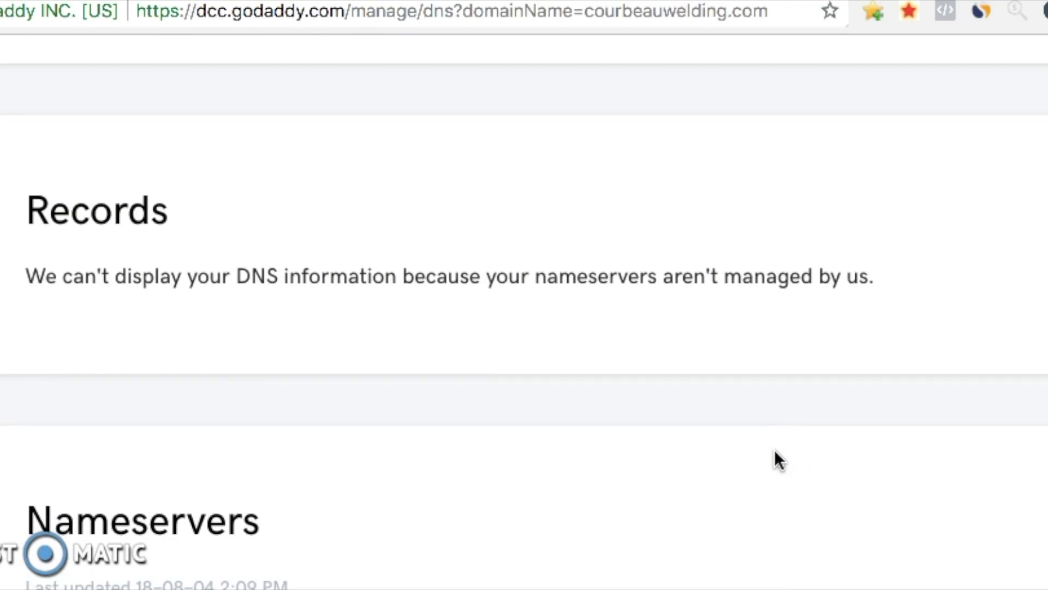
scroll(775, 451, down, 1)
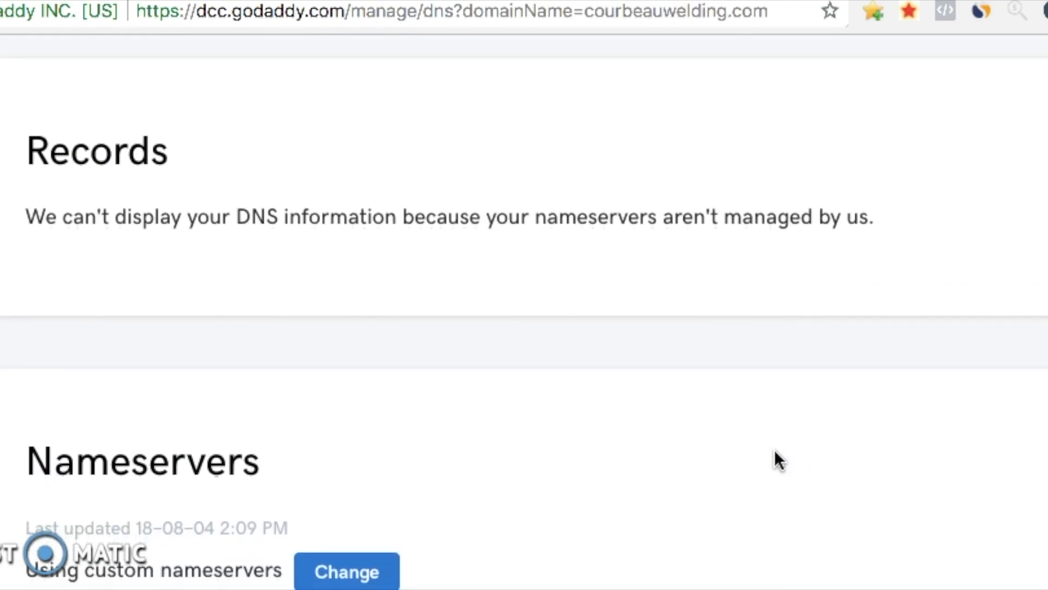
click(345, 568)
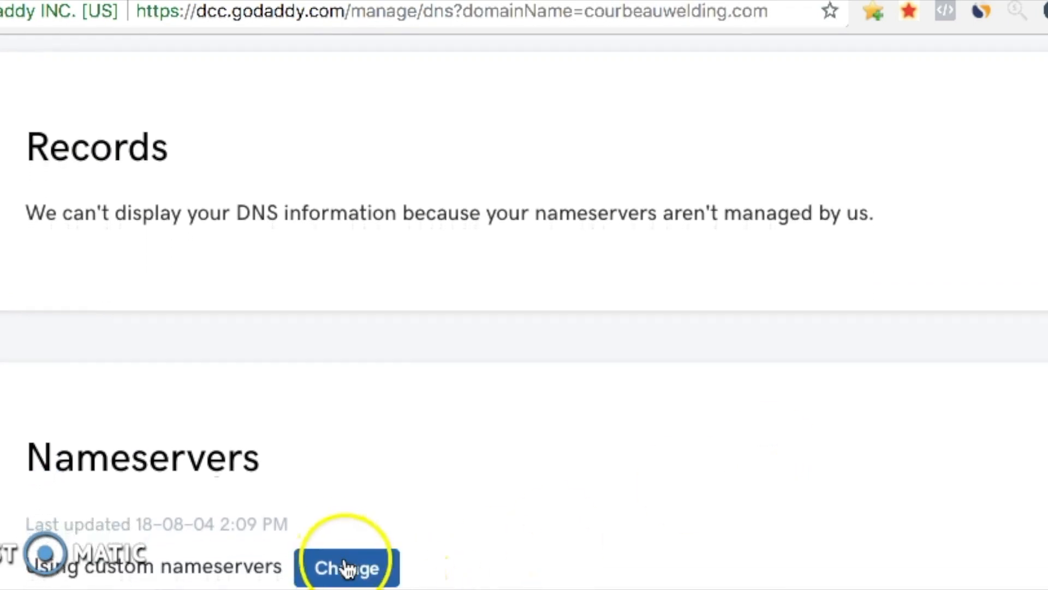
click(386, 560)
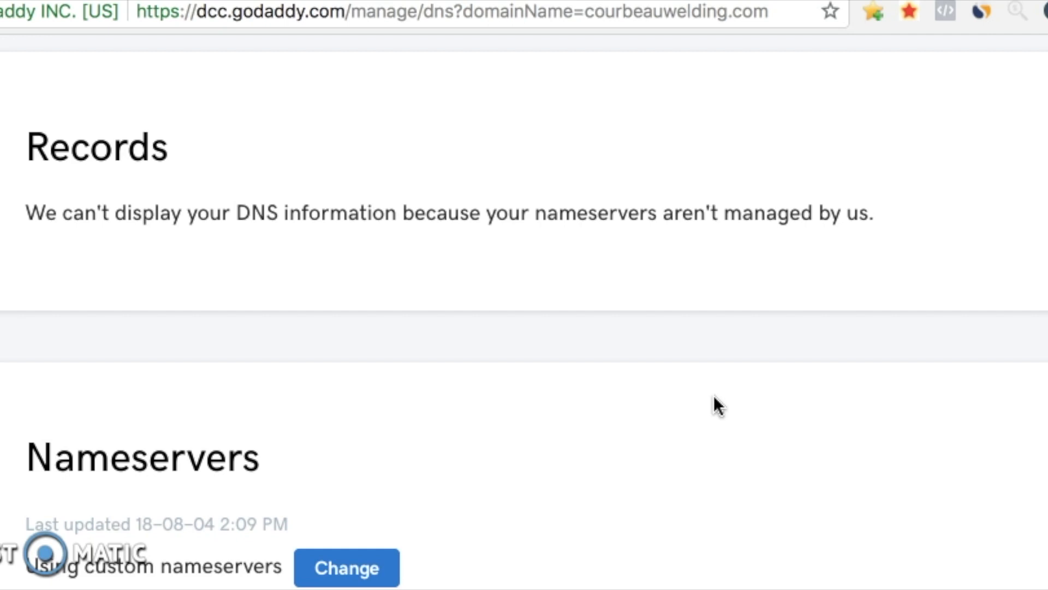
click(735, 353)
click(781, 287)
scroll(782, 288, up, 1)
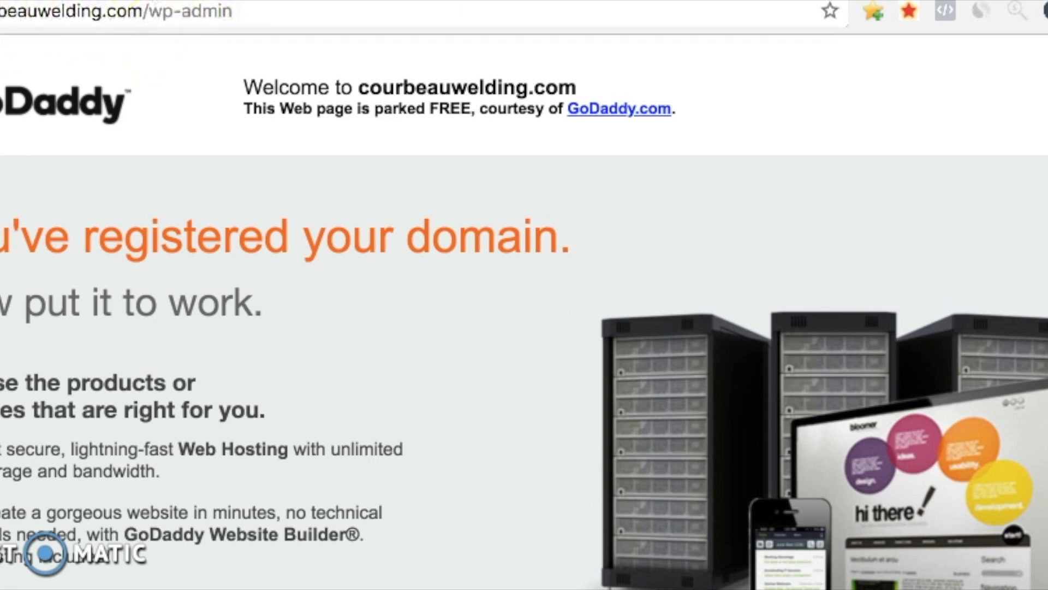
Return to the parked courbeauwelding.com/wp-admin page and load the address again
click(332, 10)
click(330, 11)
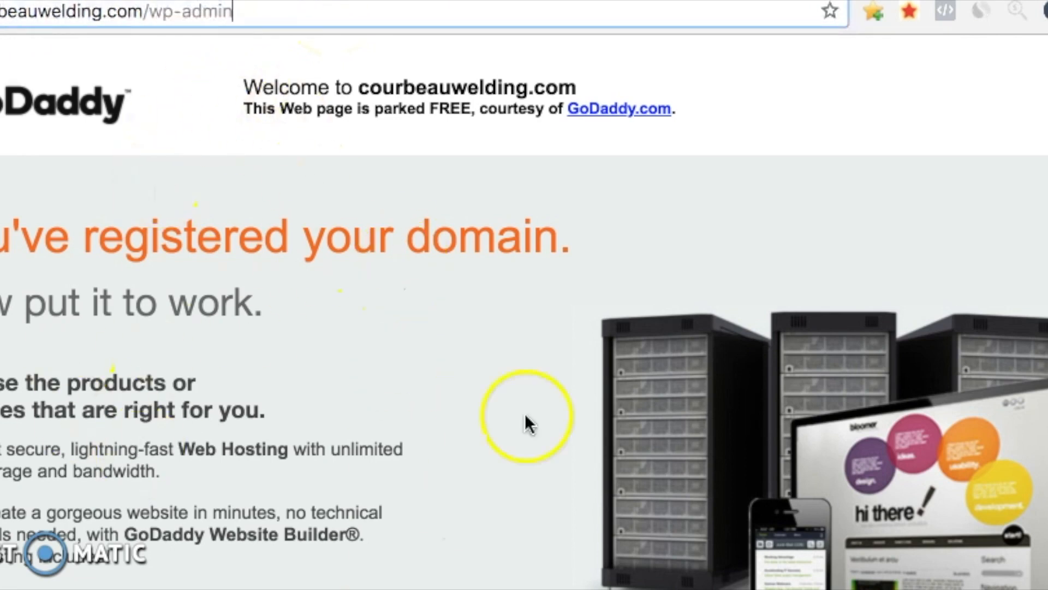
scroll(565, 383, down, 3)
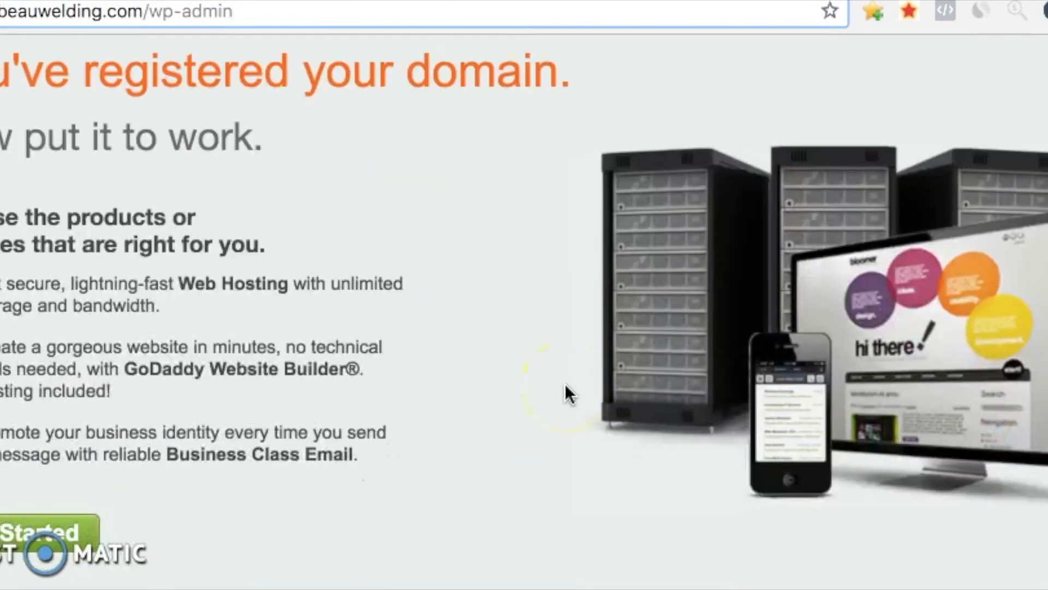
scroll(565, 385, up, 1)
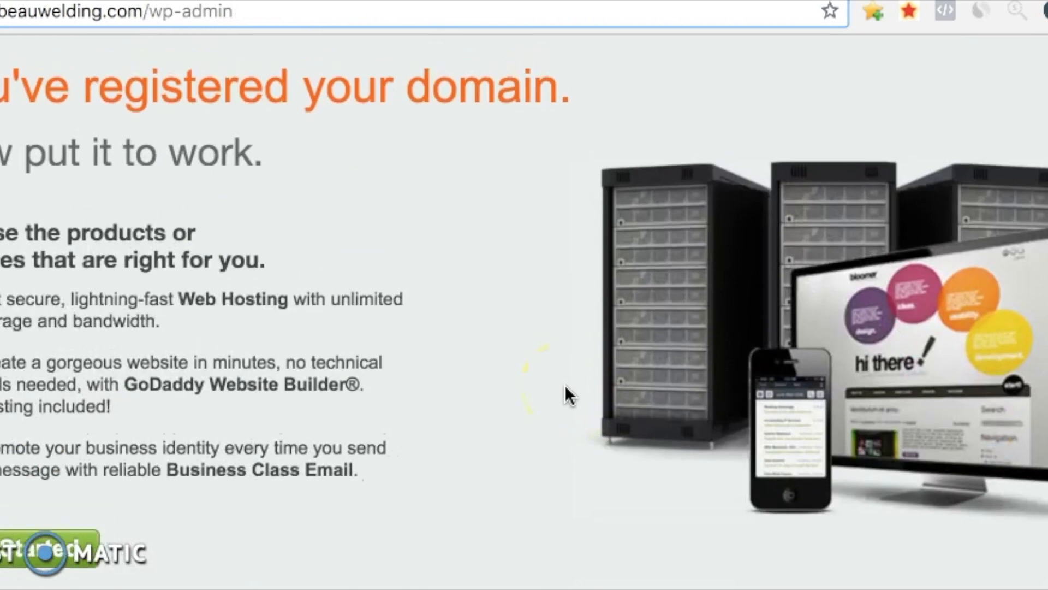
scroll(565, 391, up, 3)
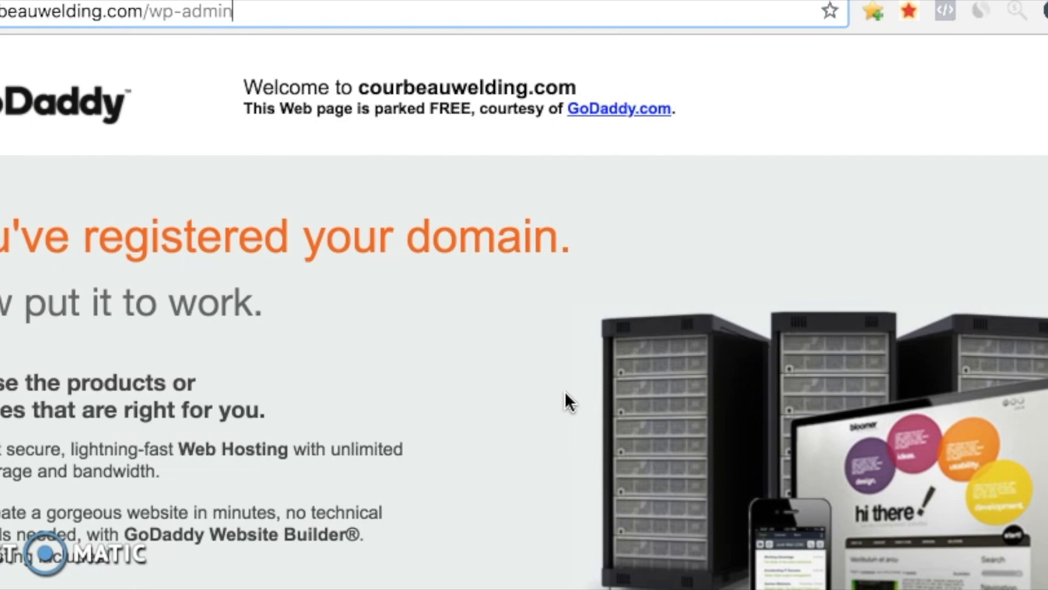
click(677, 323)
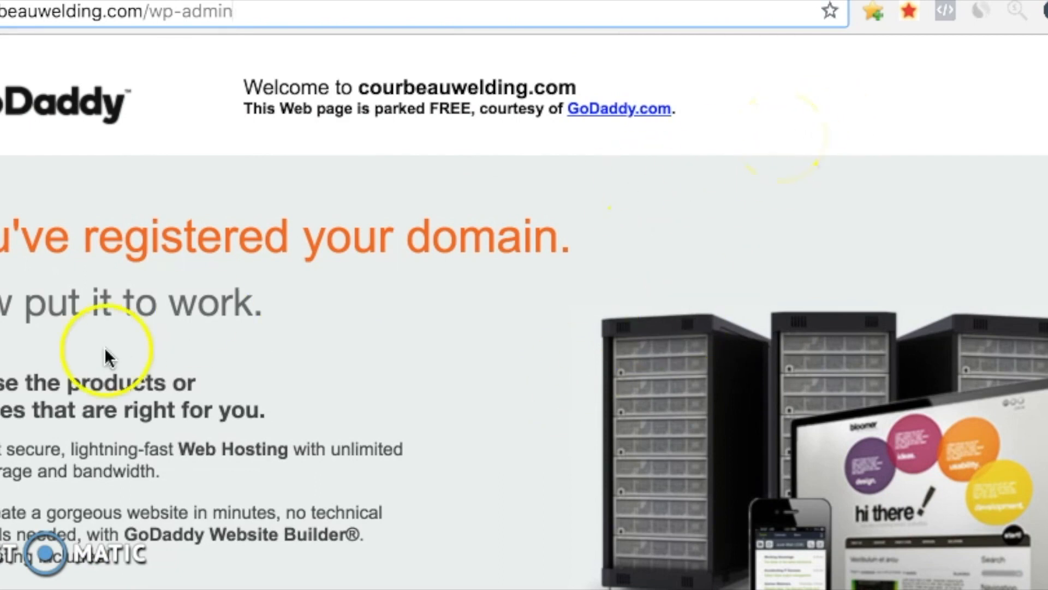
key(Return)
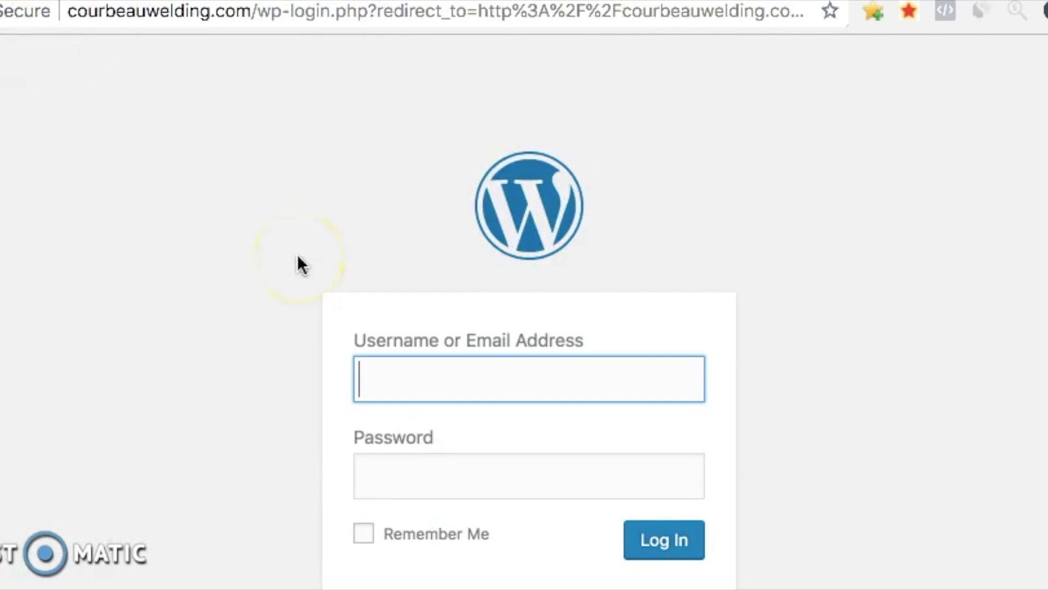
Switch to Notes, copy the WordPress username from the saved credentials note, and return to the login page
click(381, 376)
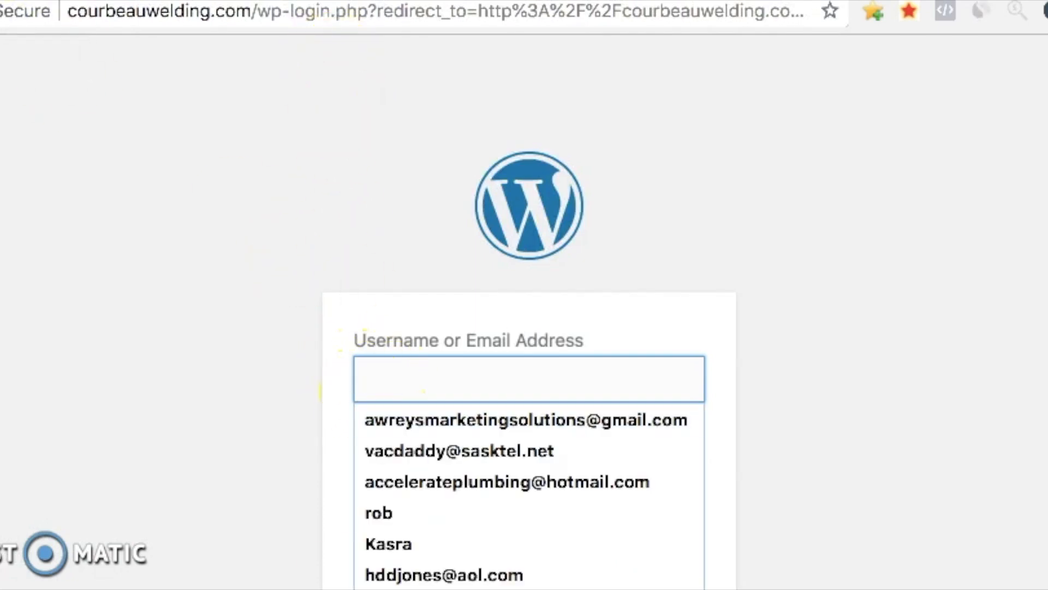
click(316, 271)
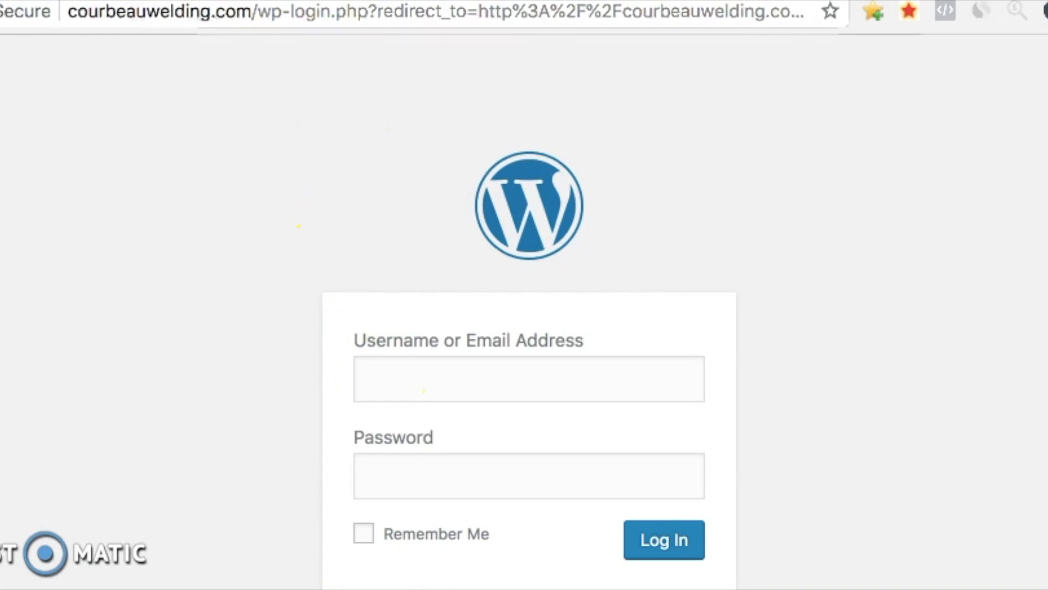
key(super+Tab)
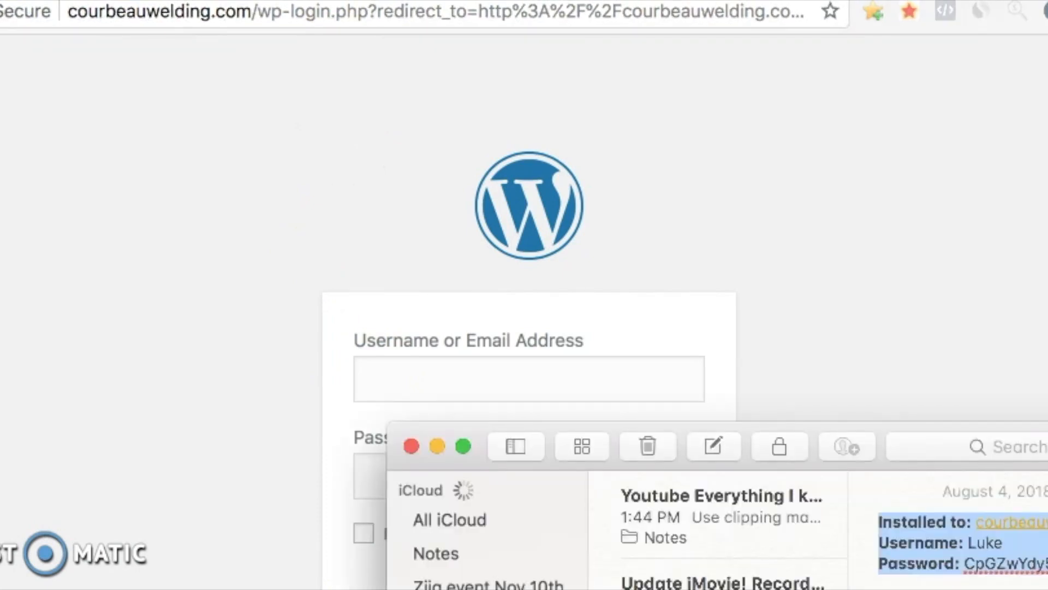
click(1032, 546)
drag(1006, 541, 971, 542)
right_click(973, 542)
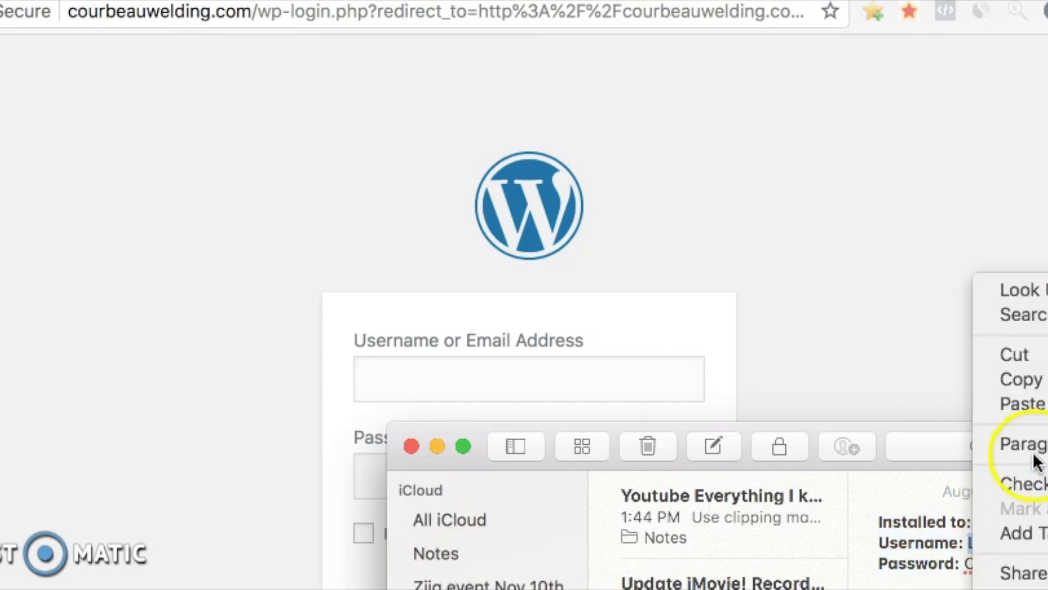
click(1037, 382)
click(936, 342)
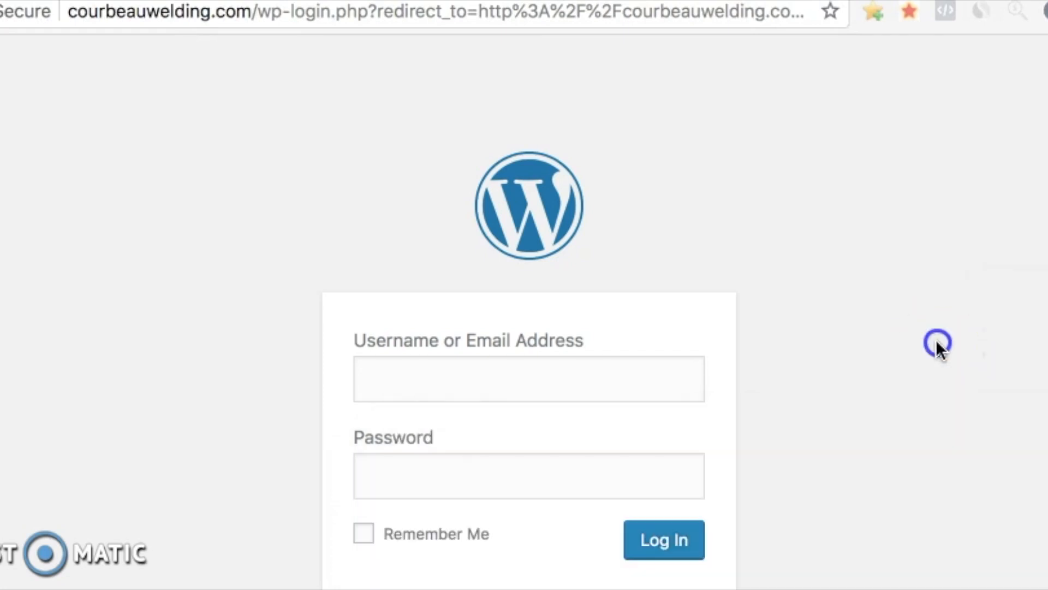
Paste the copied username into the Username or Email Address field of the WordPress login form
click(619, 364)
right_click(606, 369)
click(664, 534)
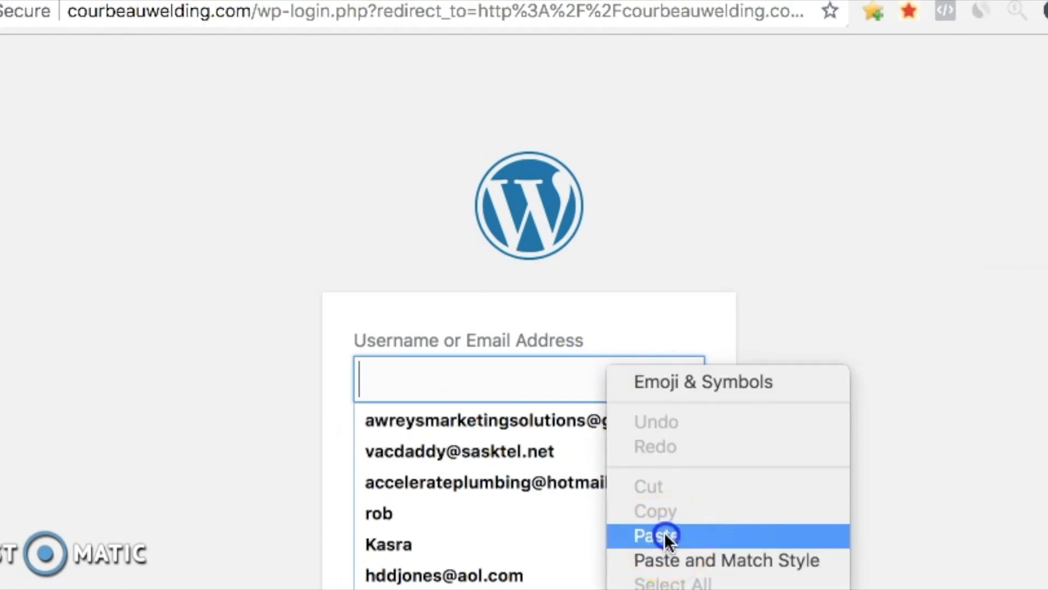
click(938, 375)
Focus the login form's password field, copy the account password from the note in Notes, and return to the login page
click(578, 482)
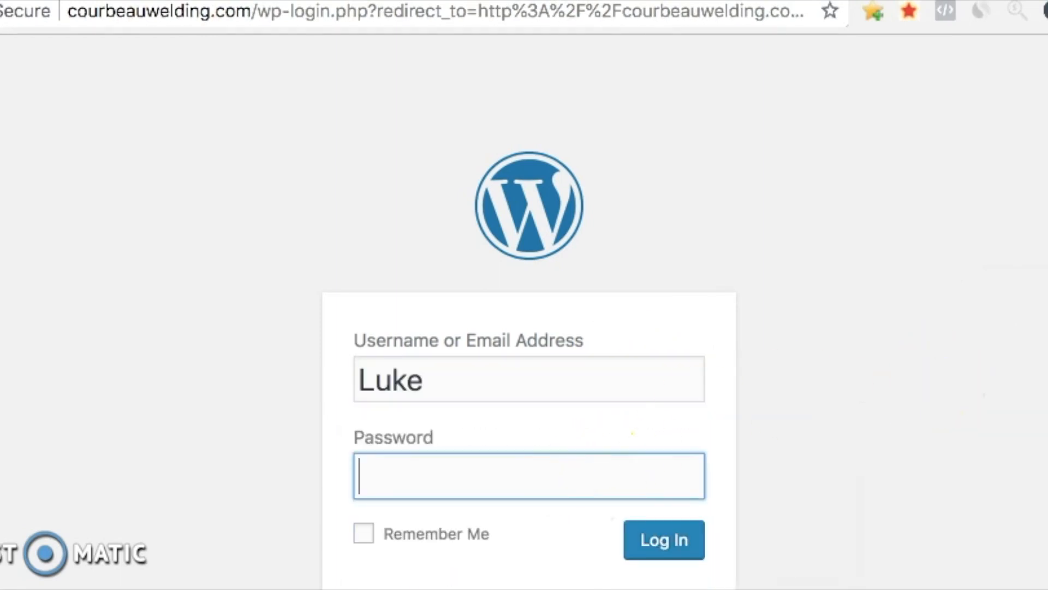
key(super+Tab)
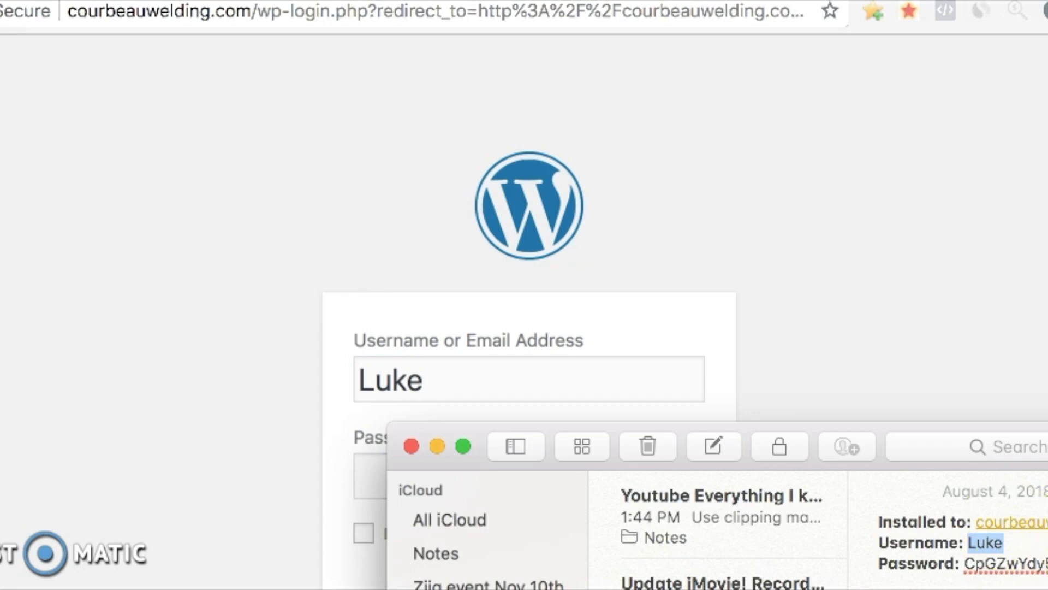
drag(1047, 564, 959, 564)
right_click(985, 565)
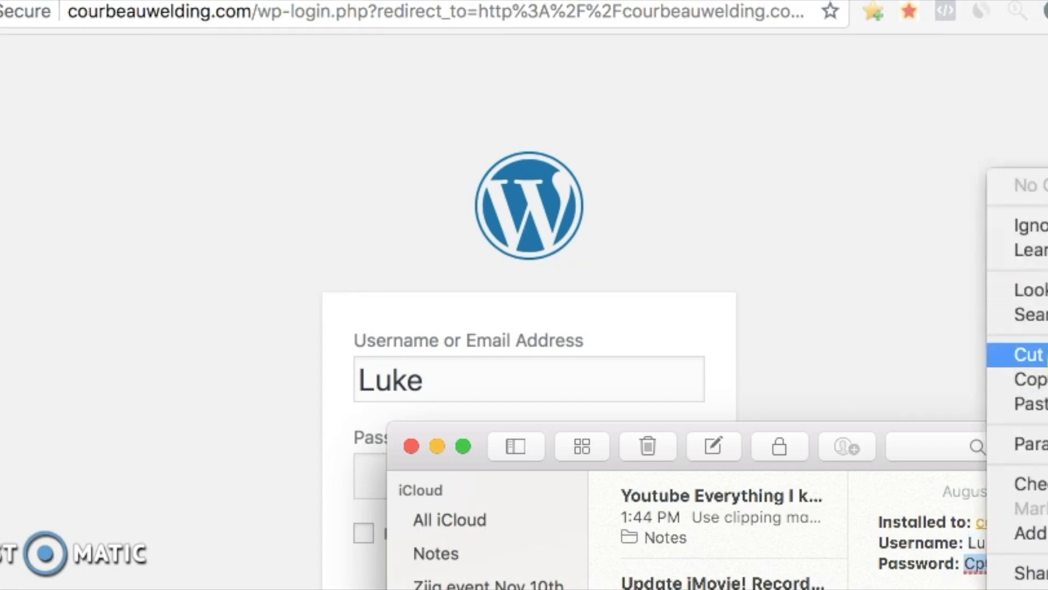
click(933, 347)
click(933, 349)
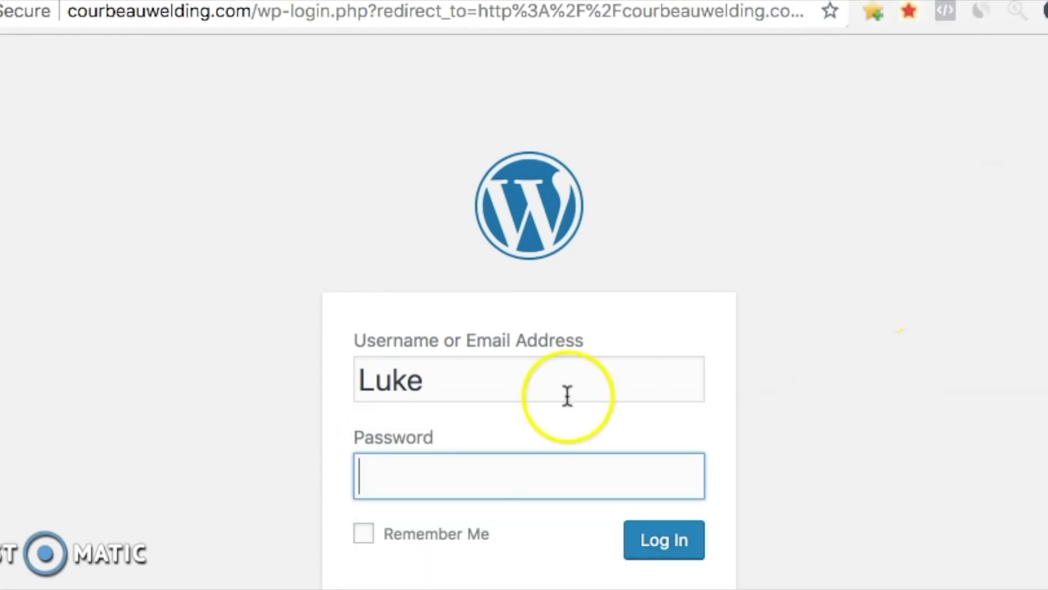
Paste the account password into the WordPress login form, log in, and dismiss the browser's offer to save the password
right_click(457, 469)
click(524, 589)
click(682, 557)
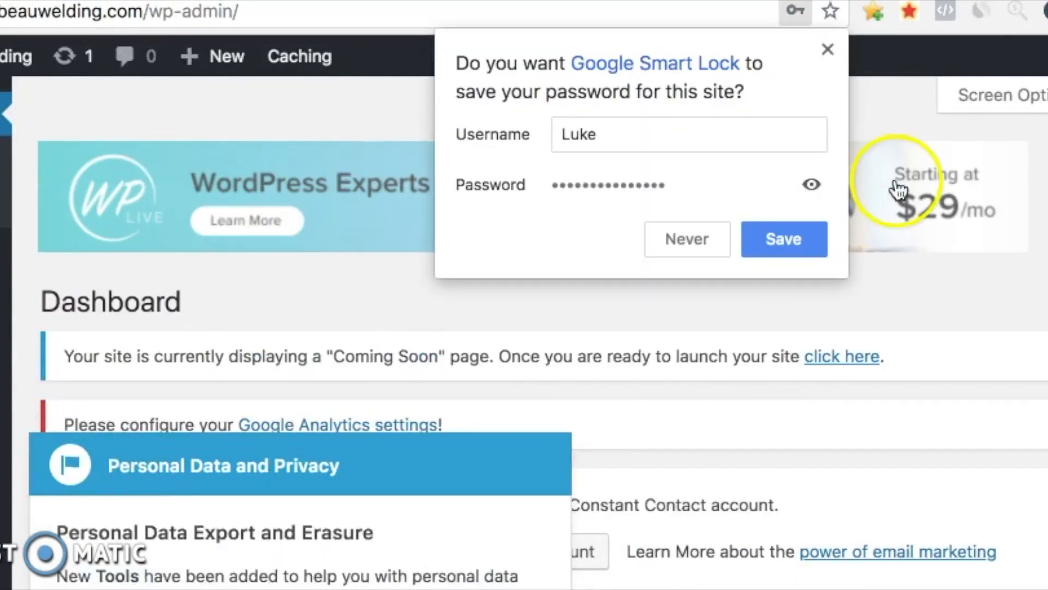
click(827, 50)
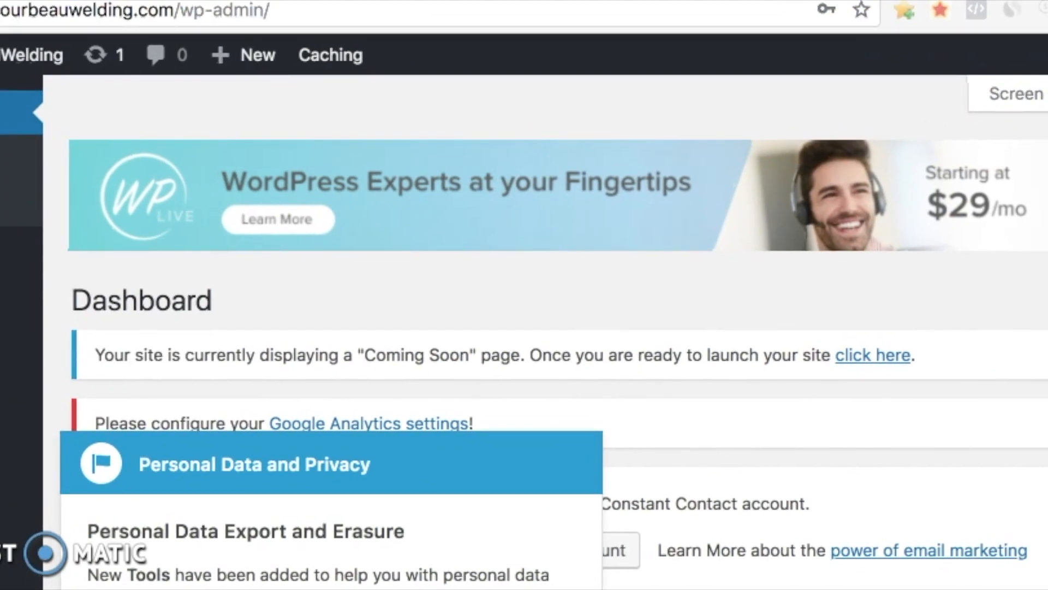
Look through the WordPress dashboard's notices and widgets, from the welcome area down to the Activity section
scroll(3, 328, down, 6)
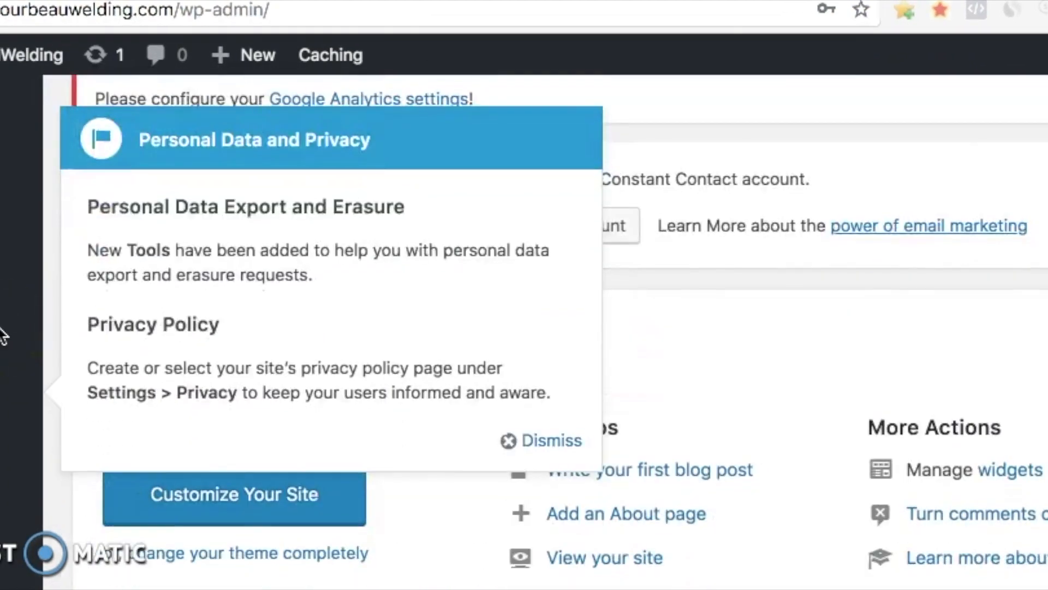
scroll(3, 334, down, 6)
scroll(3, 334, down, 11)
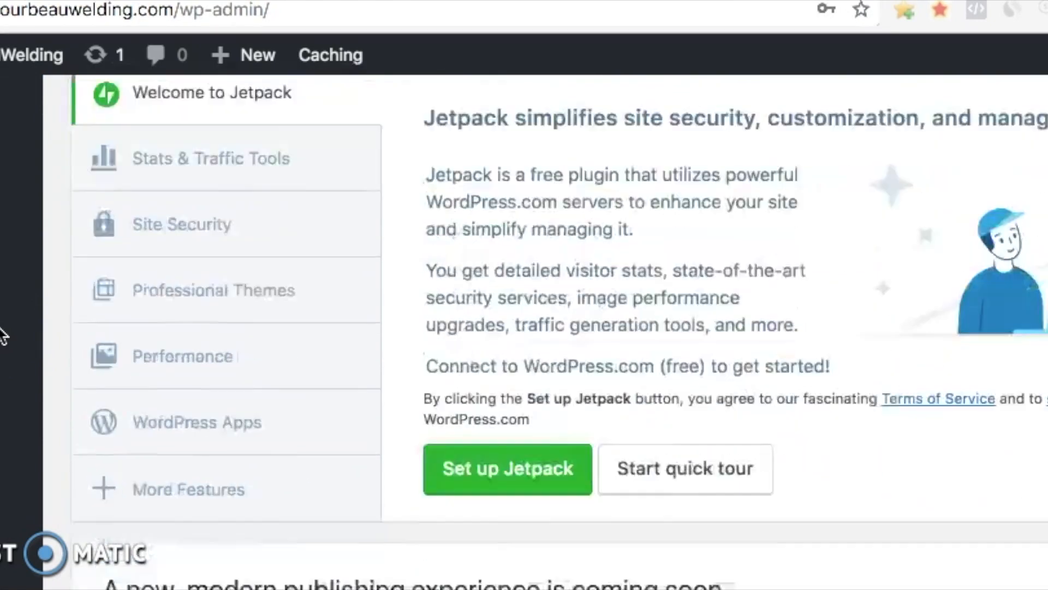
scroll(300, 276, down, 9)
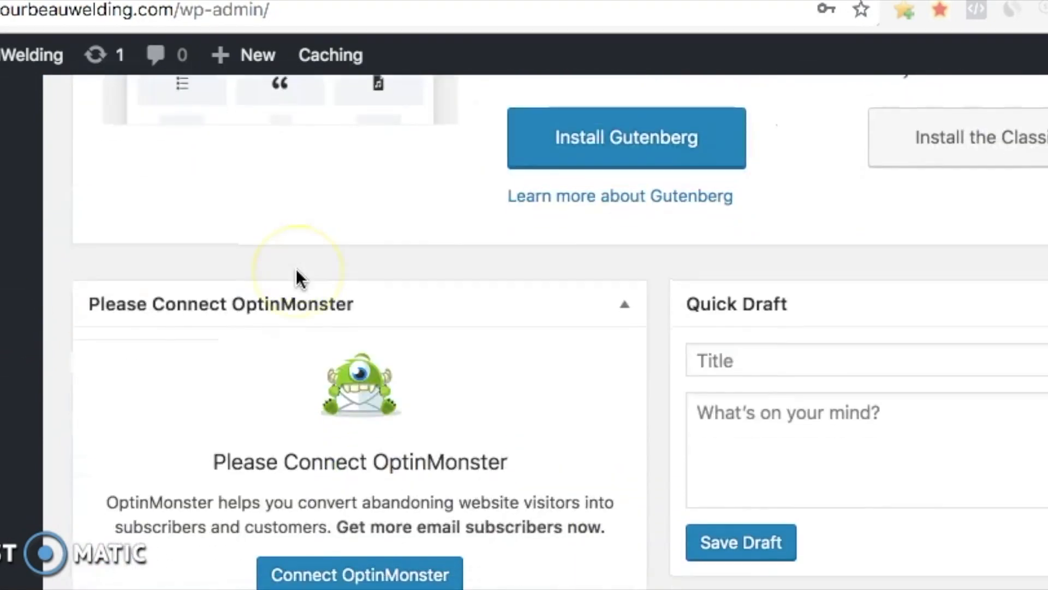
scroll(299, 275, down, 10)
scroll(296, 267, down, 2)
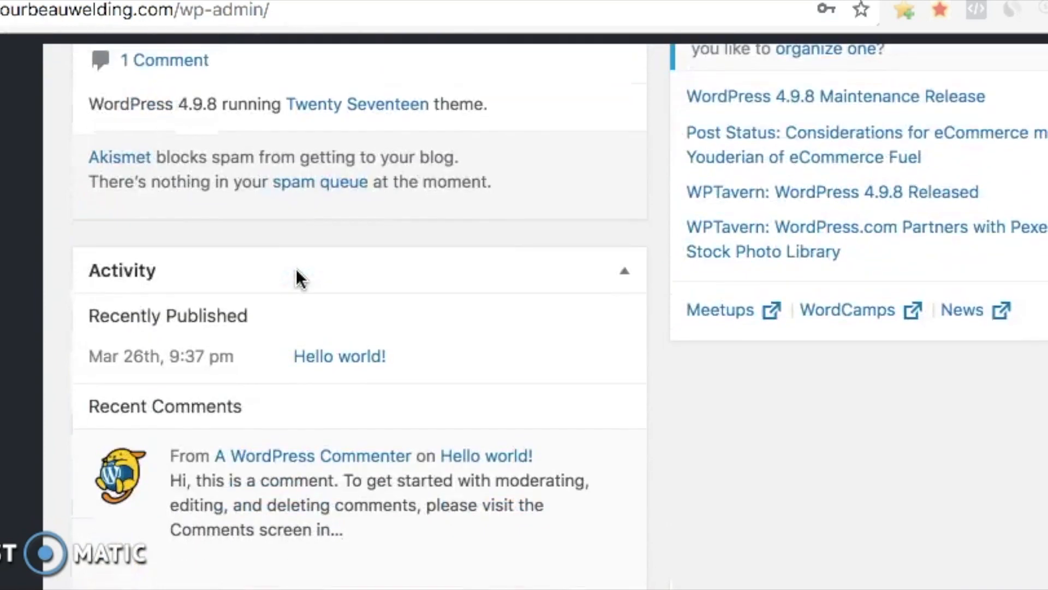
scroll(296, 267, up, 20)
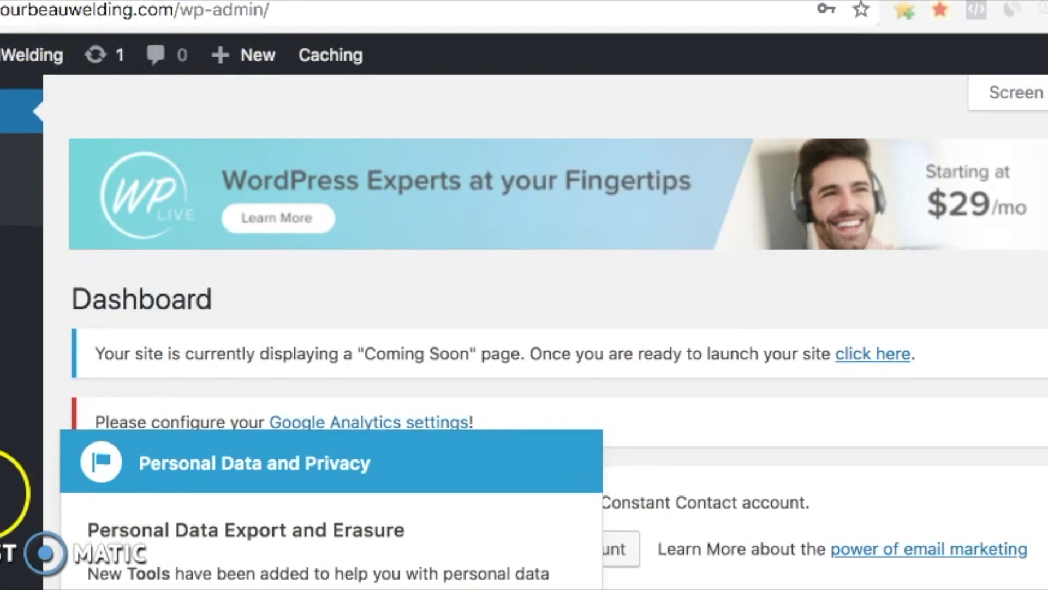
scroll(11, 492, down, 8)
scroll(304, 412, down, 15)
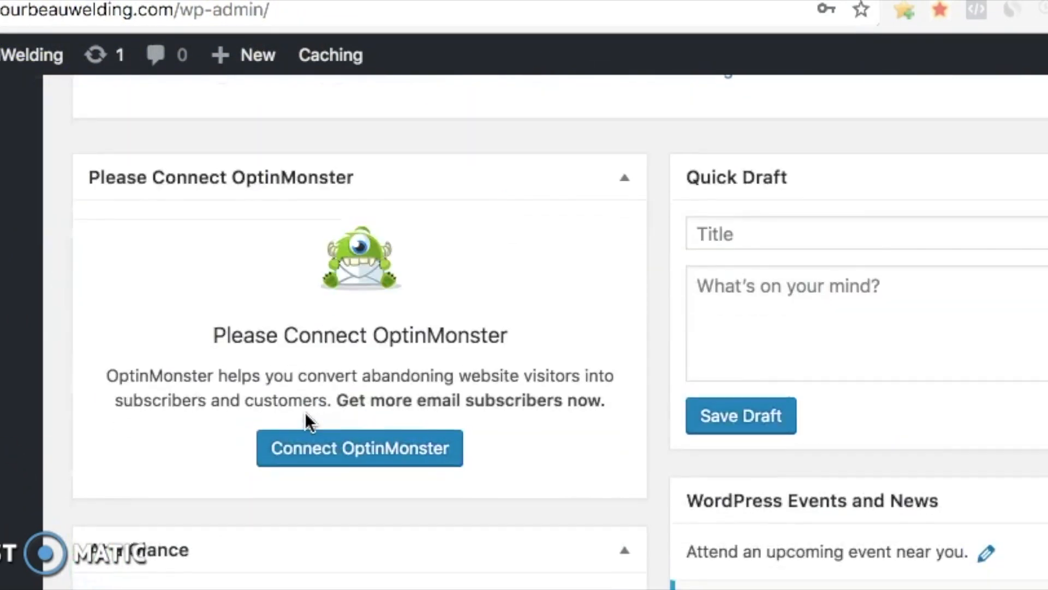
scroll(305, 411, down, 10)
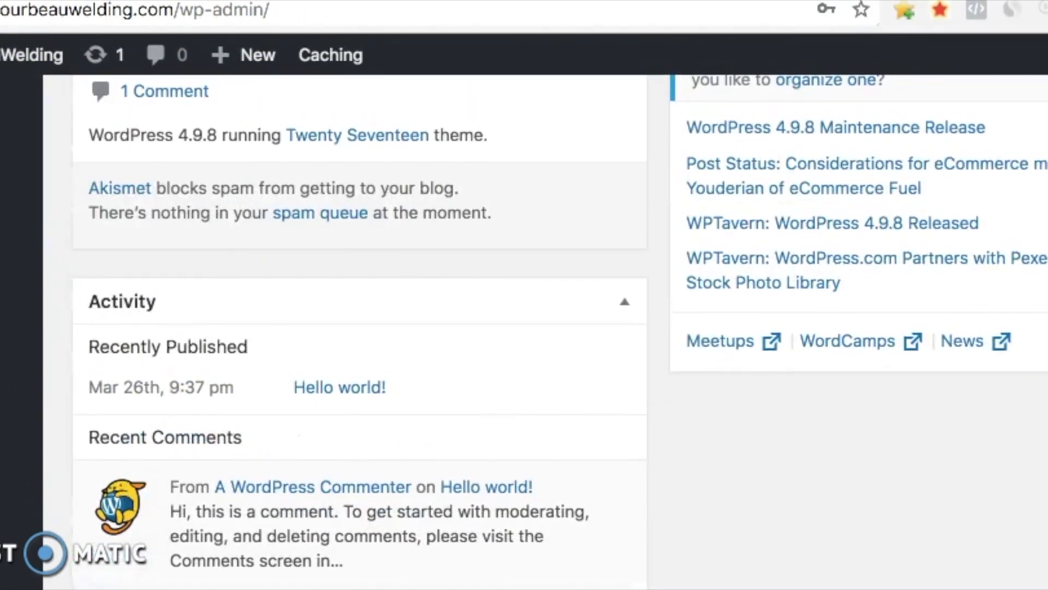
Open the site's installed plugins page and go to the plugin list
mouse_move(11, 468)
click(156, 470)
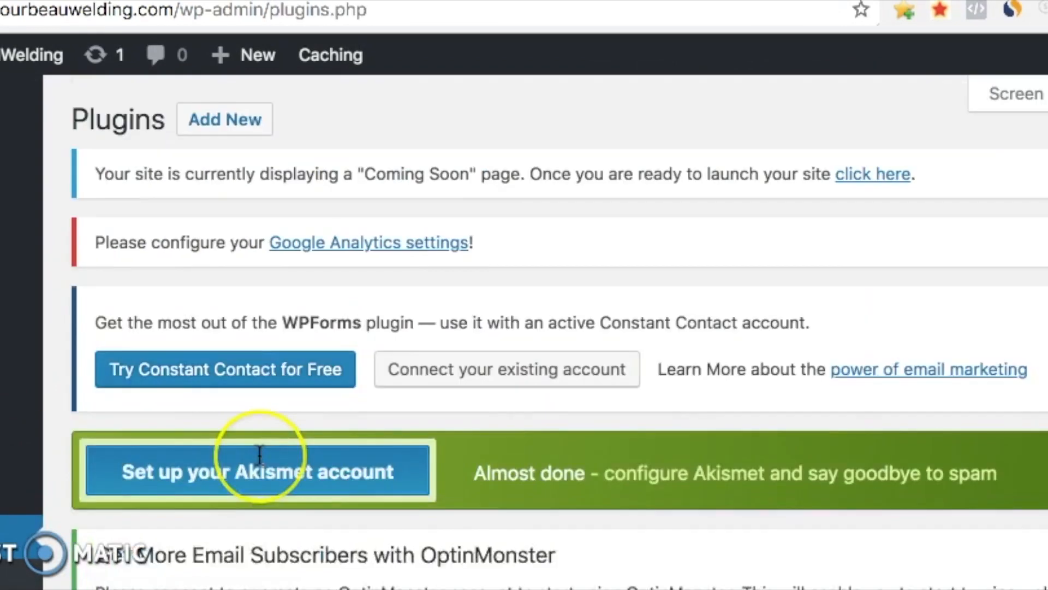
scroll(260, 455, down, 10)
scroll(260, 455, down, 10)
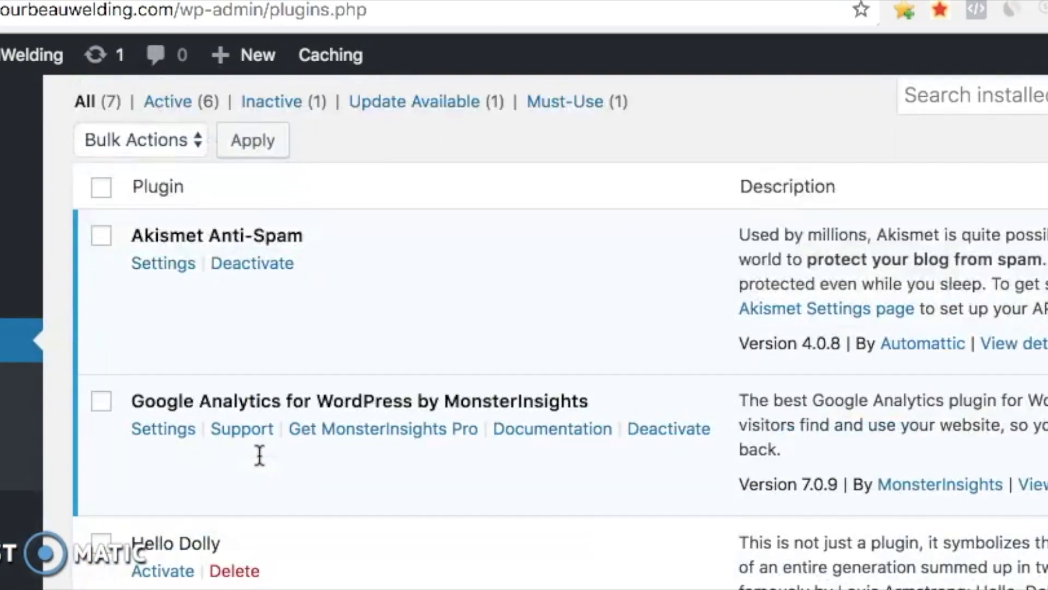
Select all installed plugins and deactivate them with one bulk action
click(101, 189)
scroll(130, 377, down, 3)
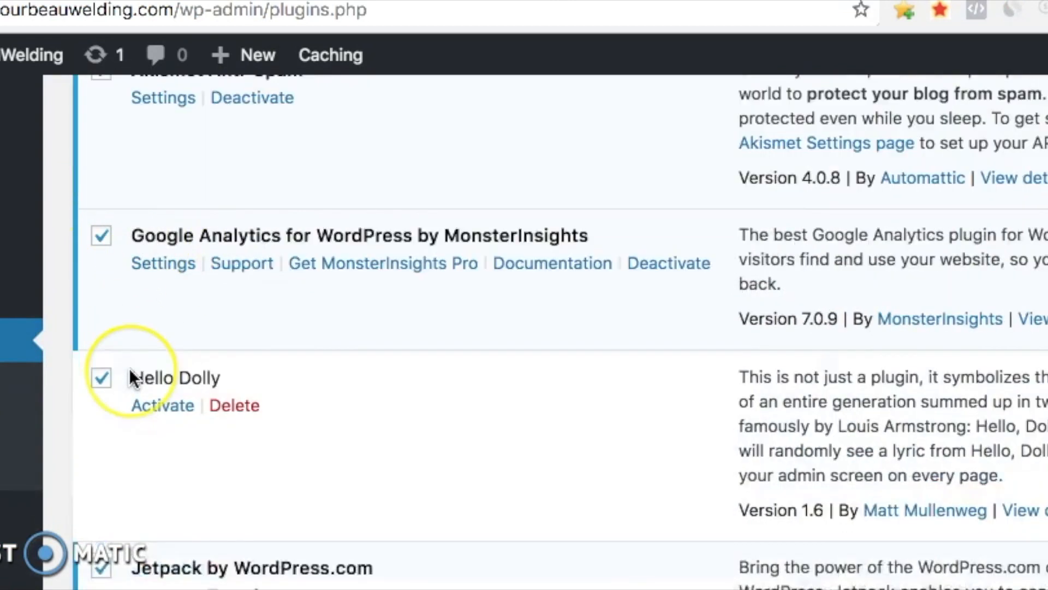
scroll(130, 377, down, 10)
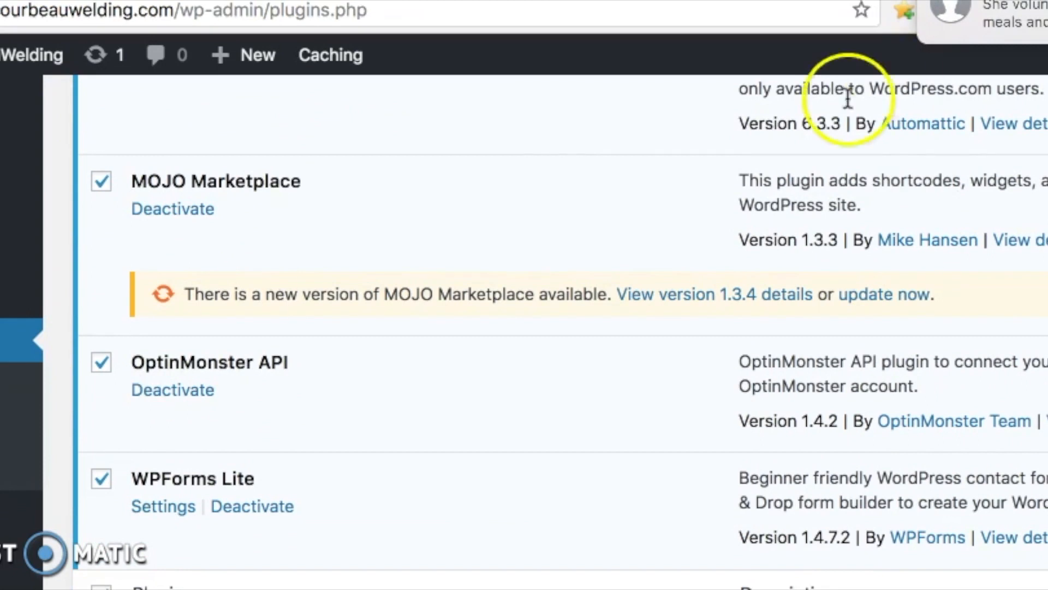
scroll(429, 276, up, 3)
scroll(429, 276, up, 10)
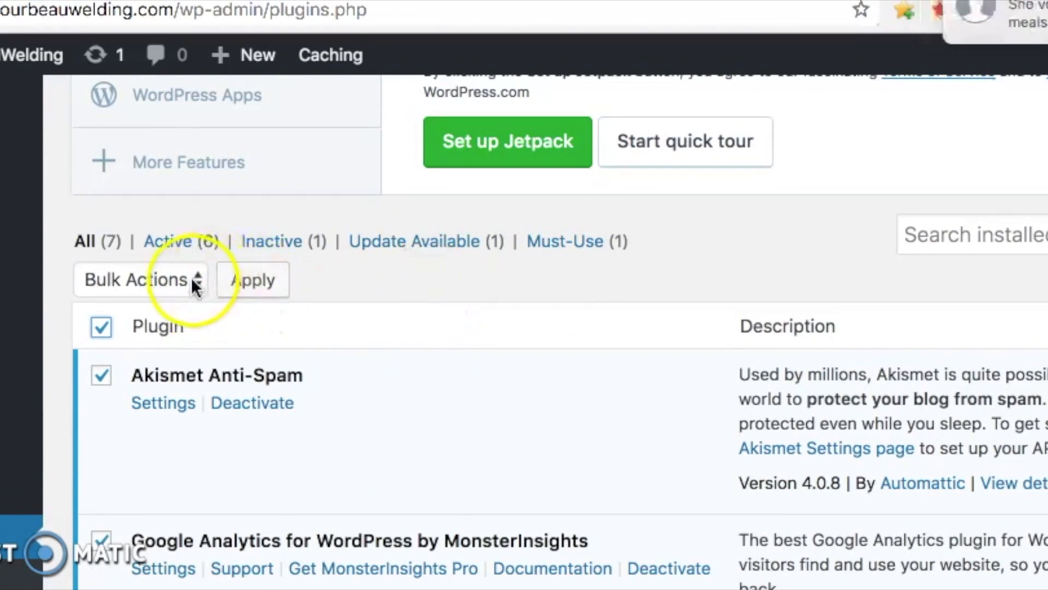
click(191, 280)
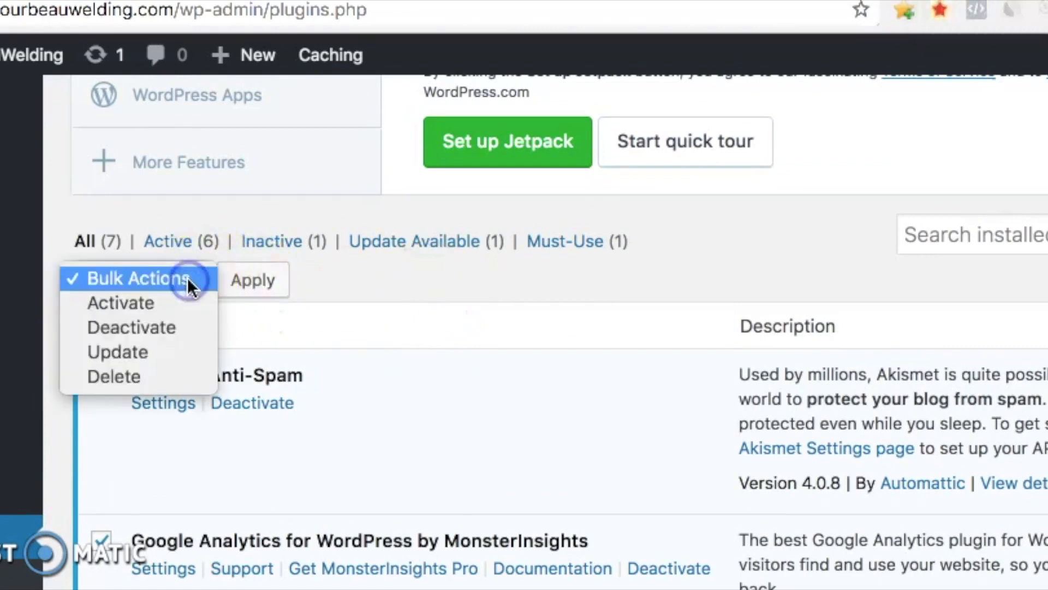
click(157, 332)
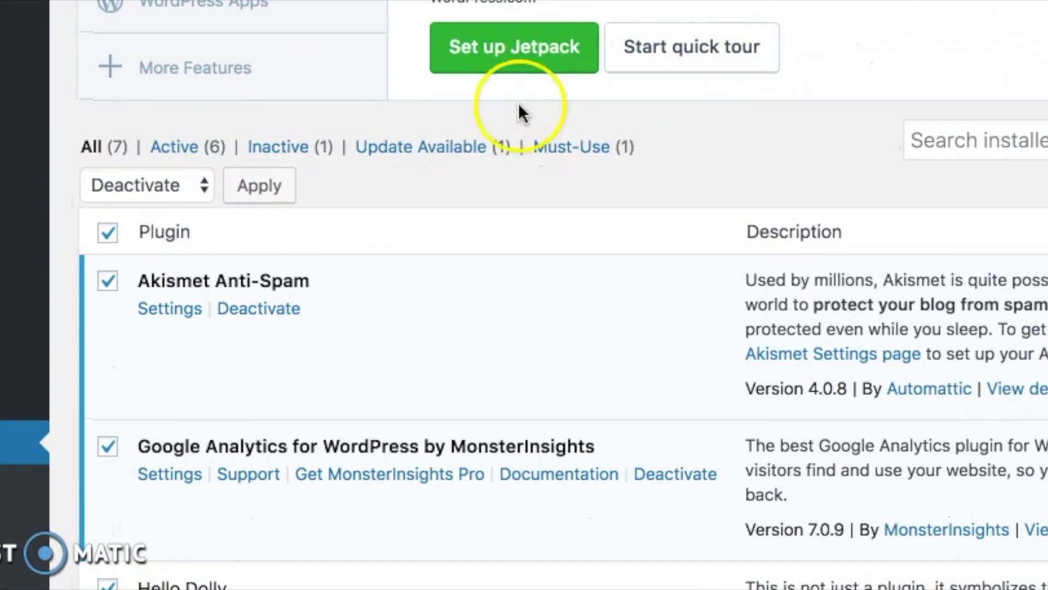
click(291, 186)
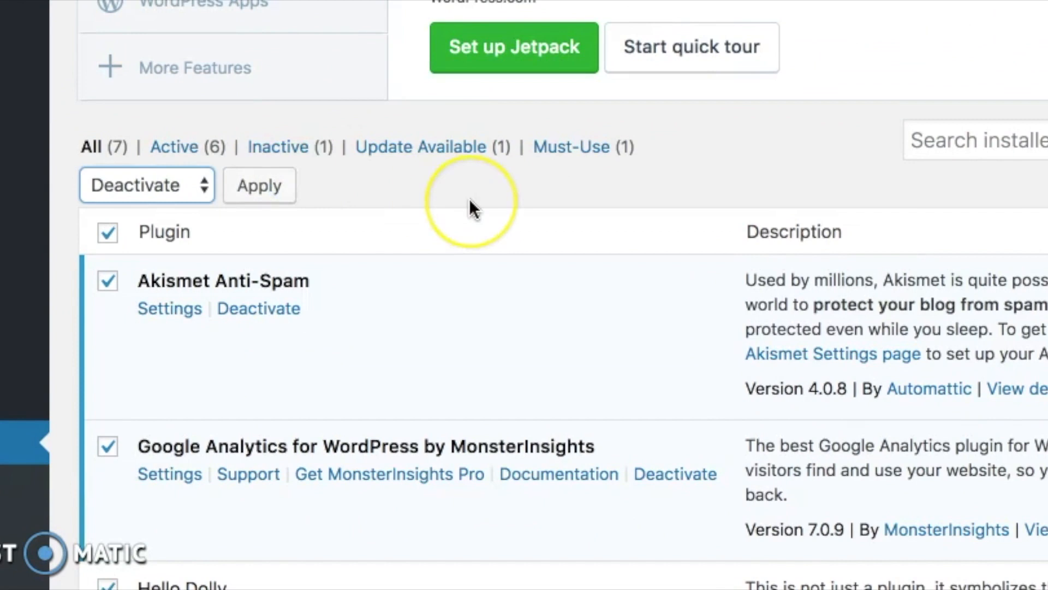
scroll(469, 199, down, 10)
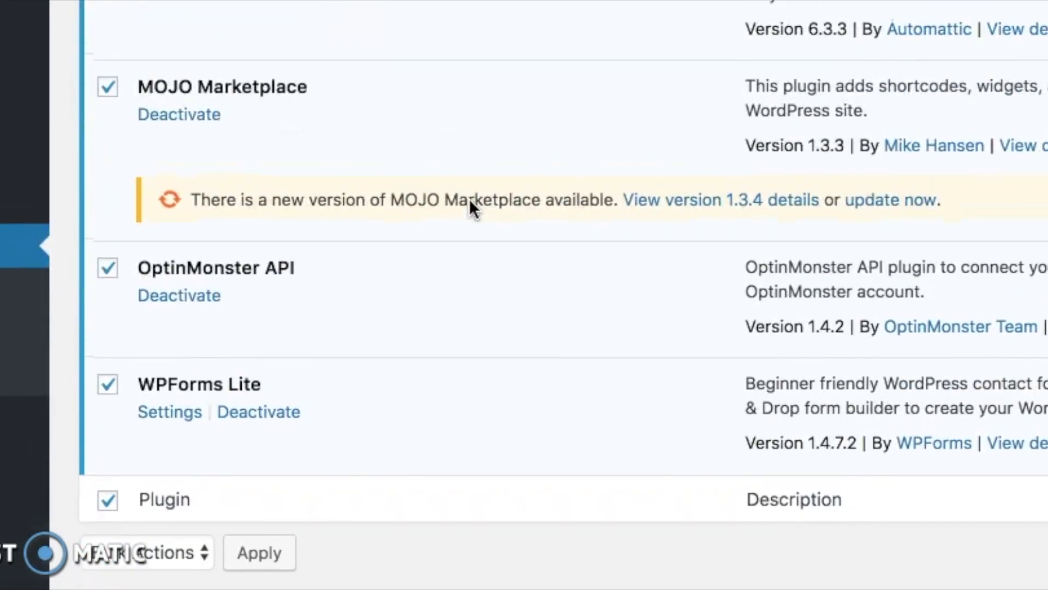
scroll(470, 205, up, 10)
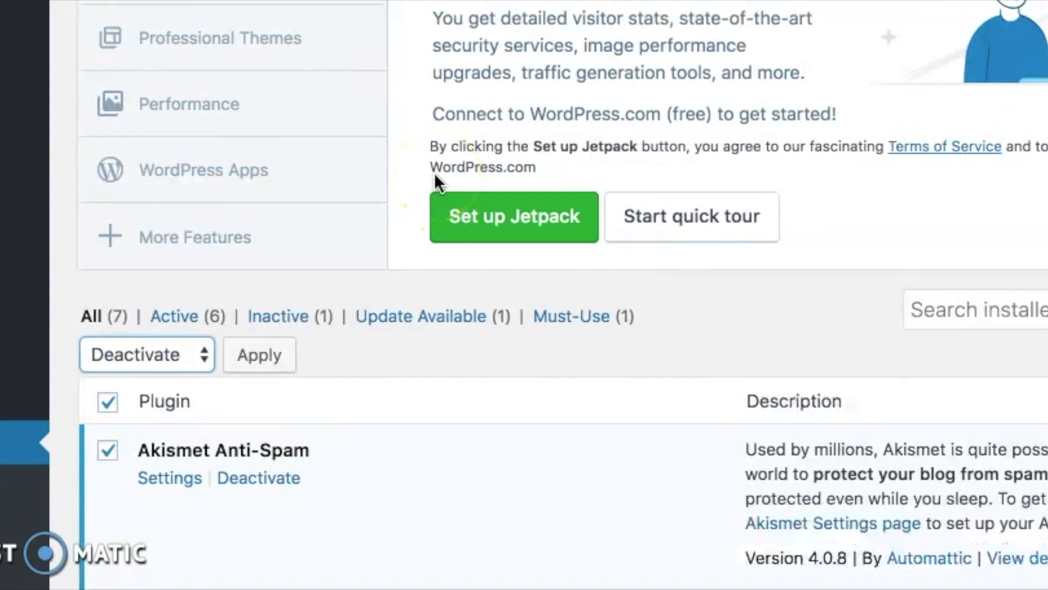
scroll(435, 180, down, 3)
click(253, 242)
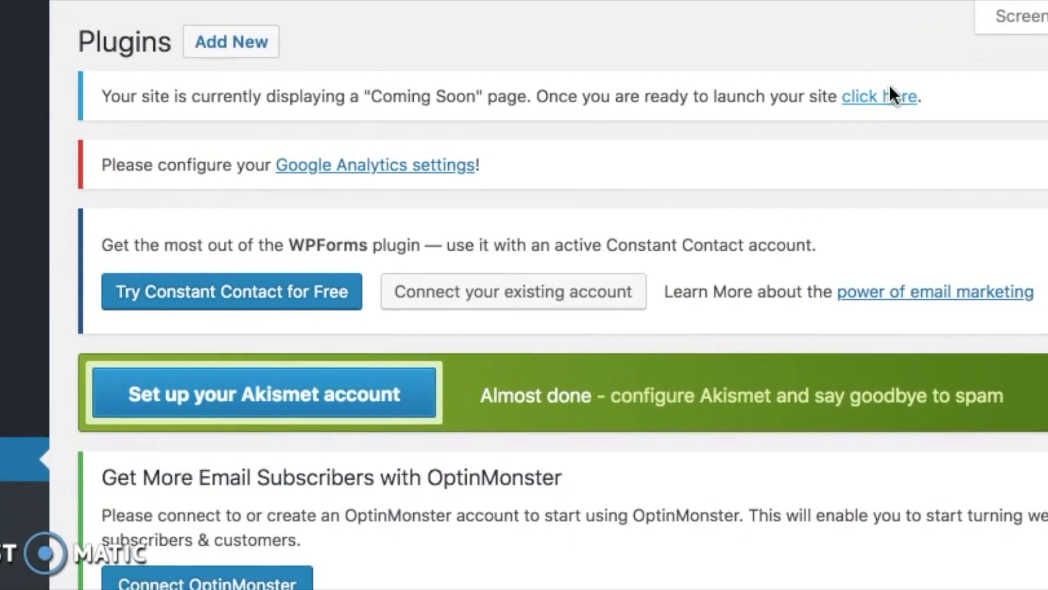
Select all the deactivated plugins, delete them with one bulk action, and confirm deleting them with their data
scroll(890, 84, down, 10)
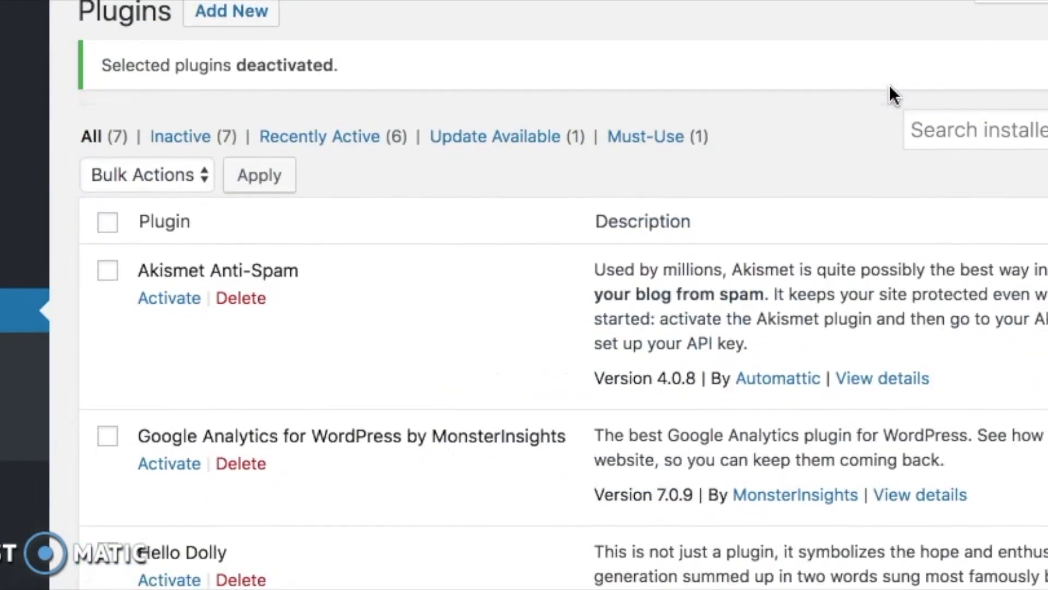
scroll(890, 87, down, 3)
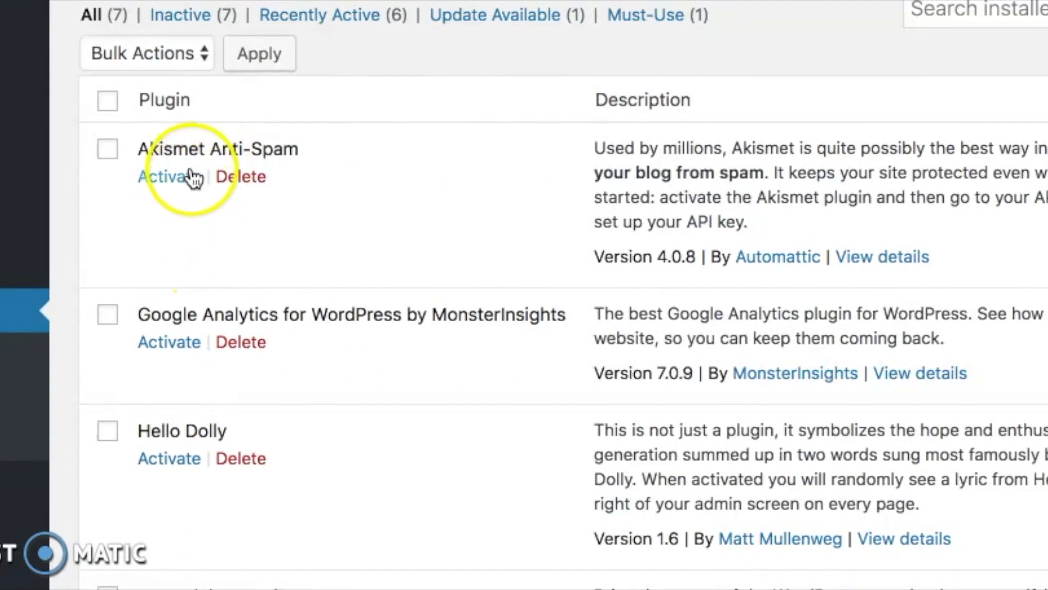
scroll(192, 177, up, 3)
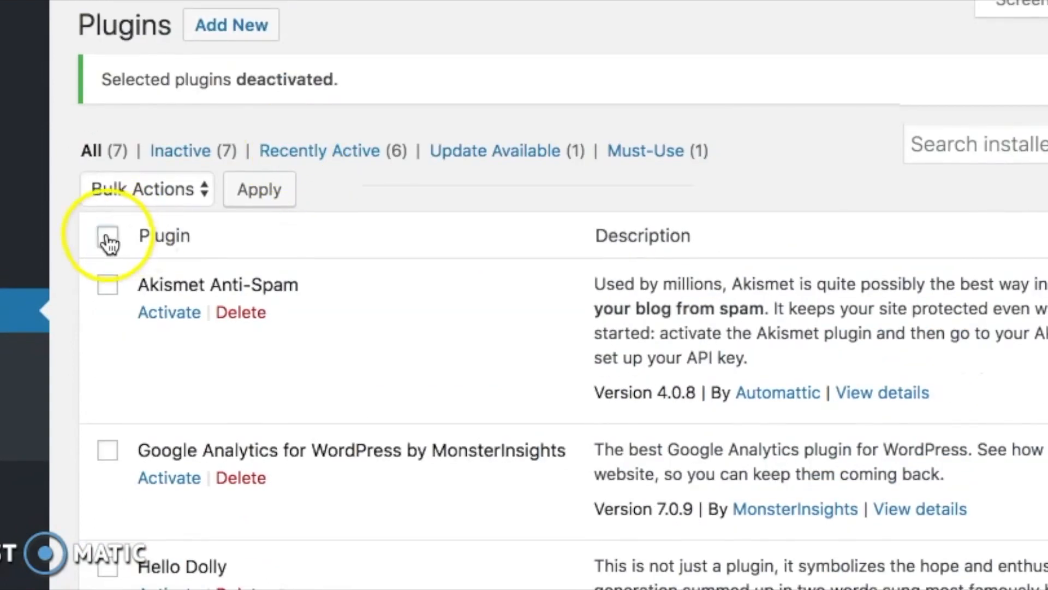
click(108, 237)
scroll(253, 348, down, 10)
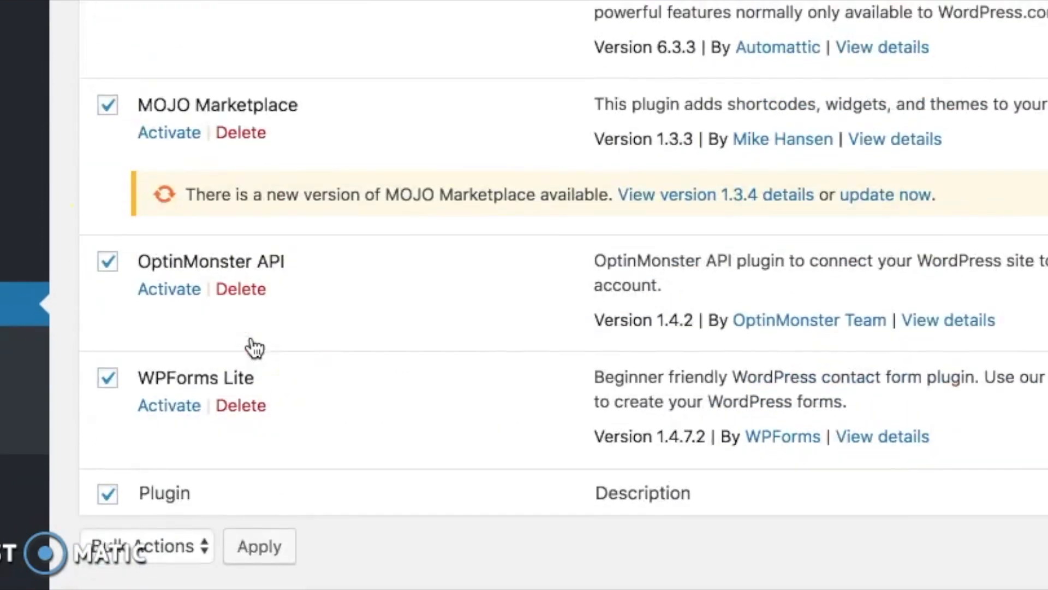
scroll(254, 348, up, 10)
click(198, 189)
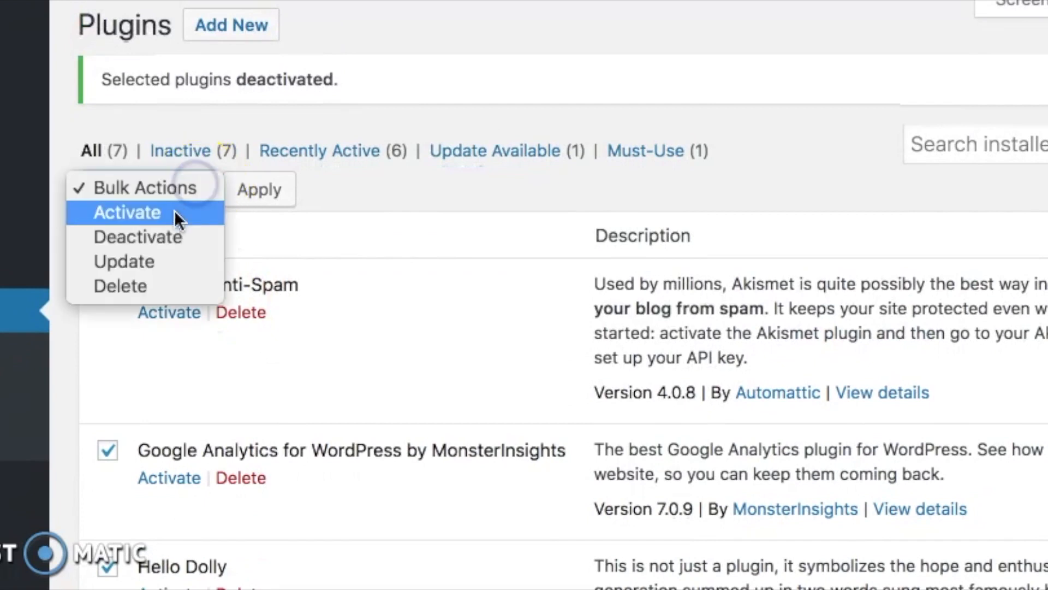
click(148, 281)
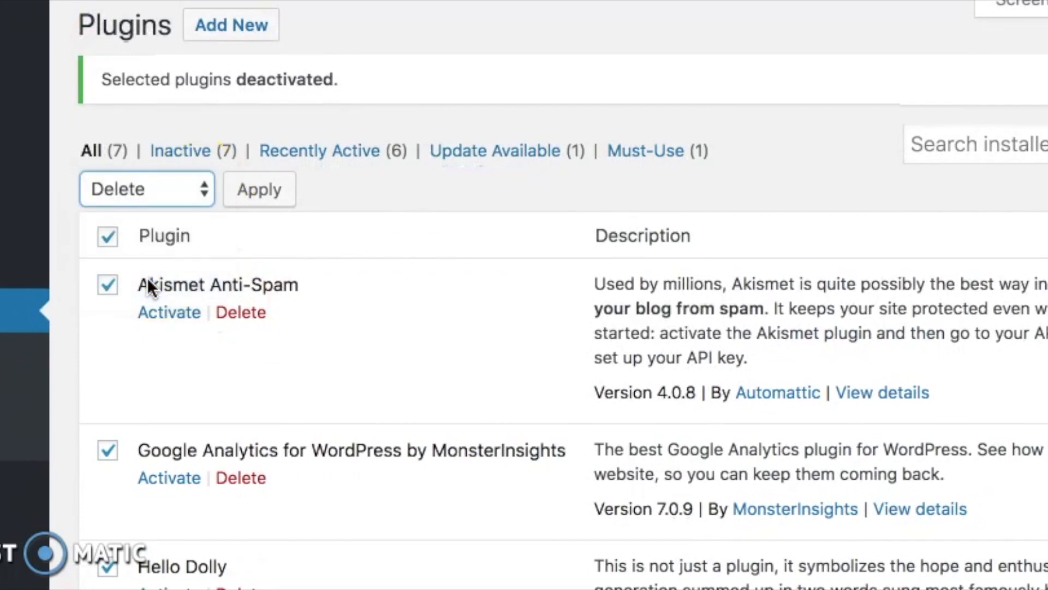
click(244, 221)
click(265, 199)
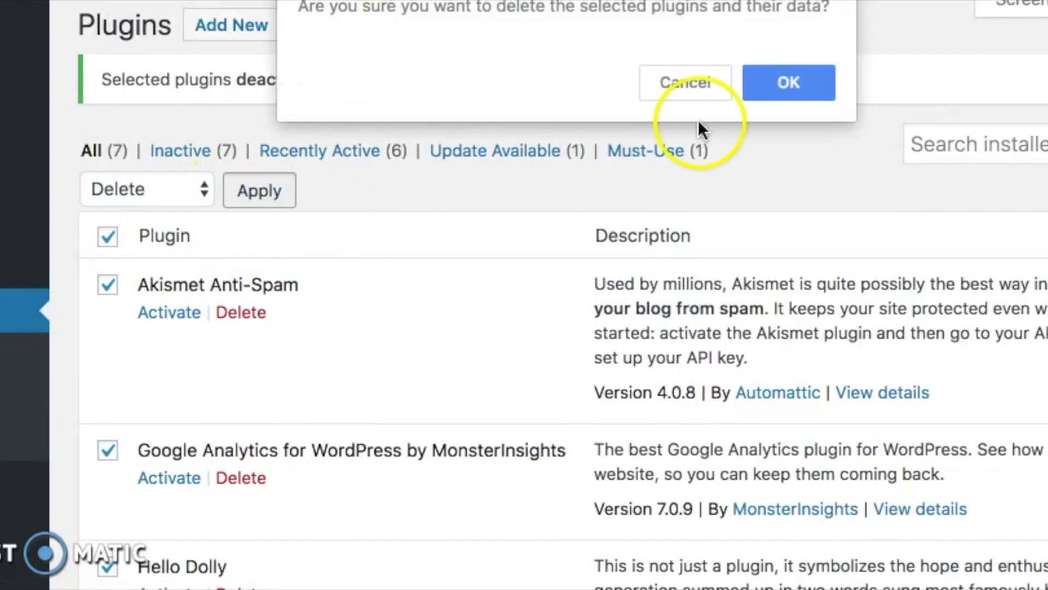
click(762, 82)
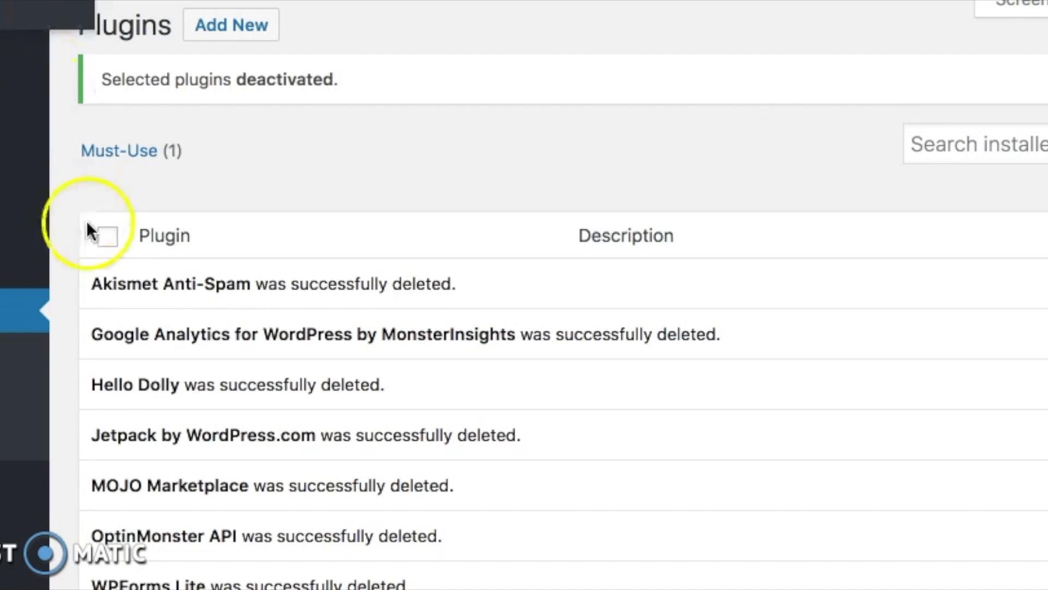
Review the plugin list to check the deletion result of each plugin
scroll(157, 338, down, 3)
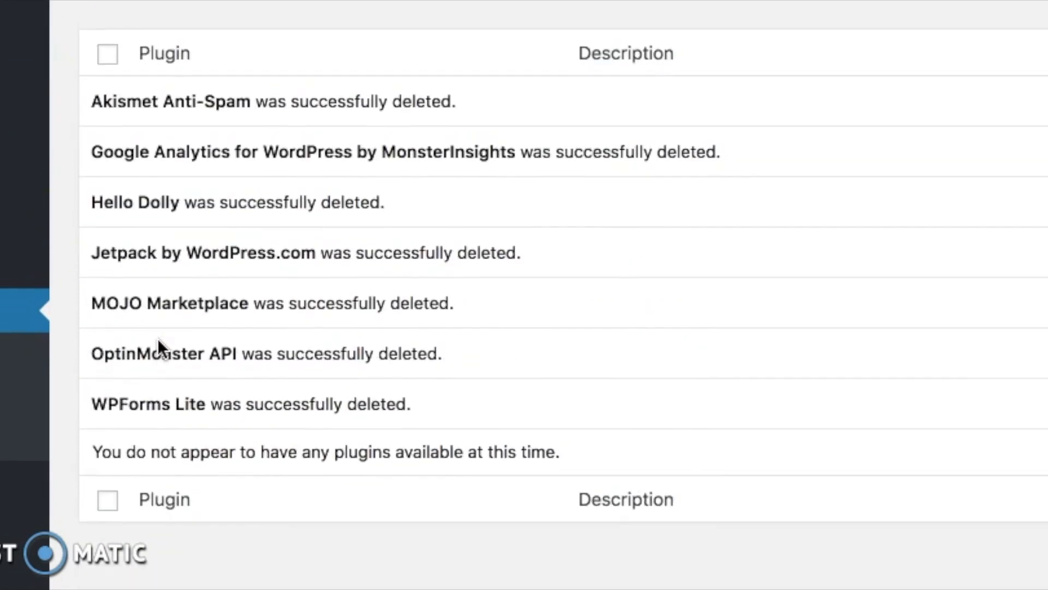
scroll(159, 344, up, 3)
scroll(262, 198, down, 3)
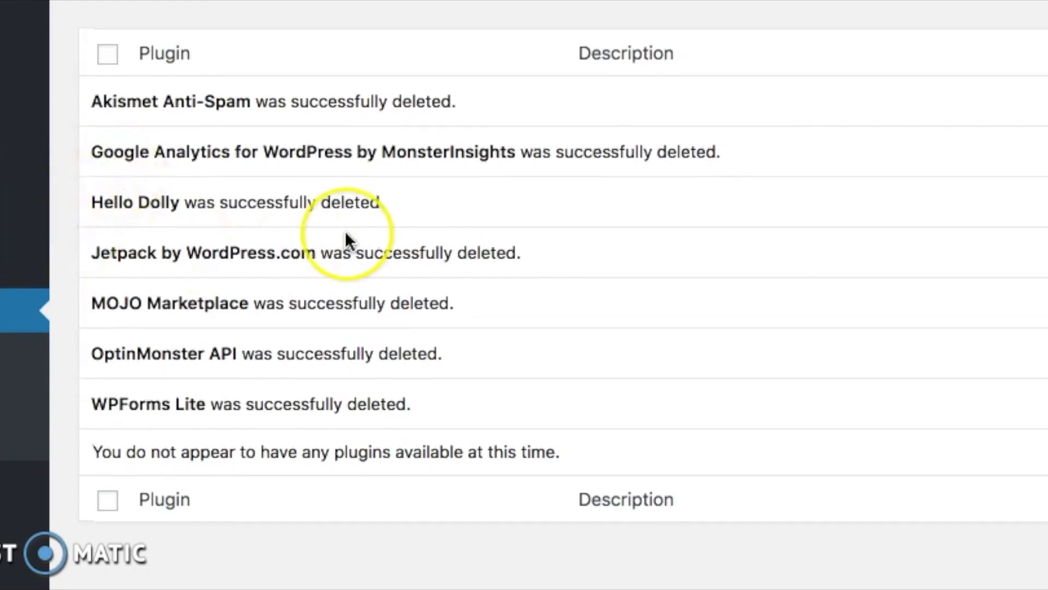
scroll(345, 239, up, 4)
scroll(346, 239, down, 4)
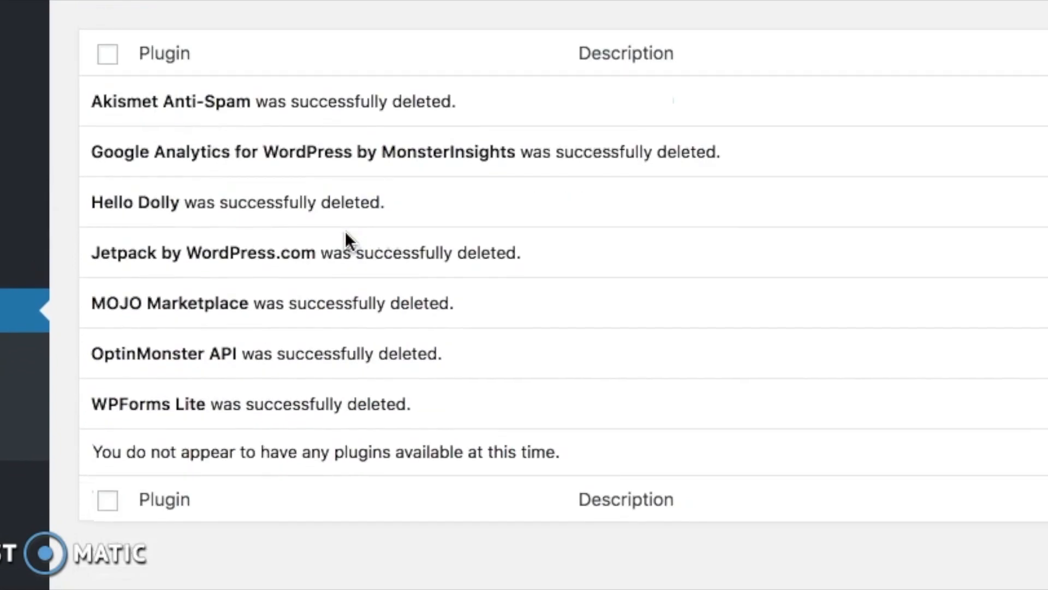
scroll(346, 234, up, 4)
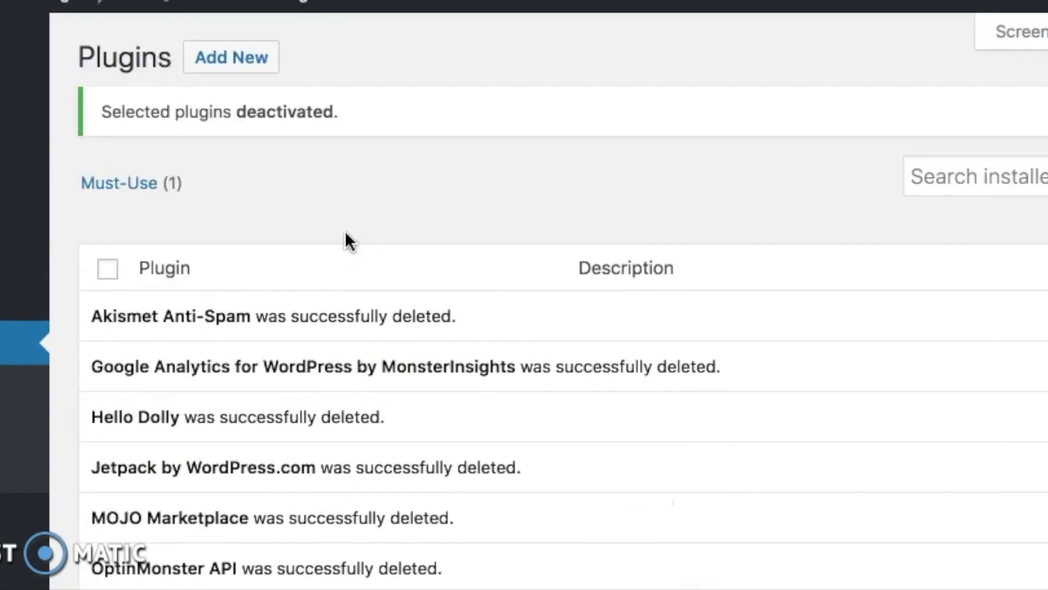
scroll(346, 234, down, 1)
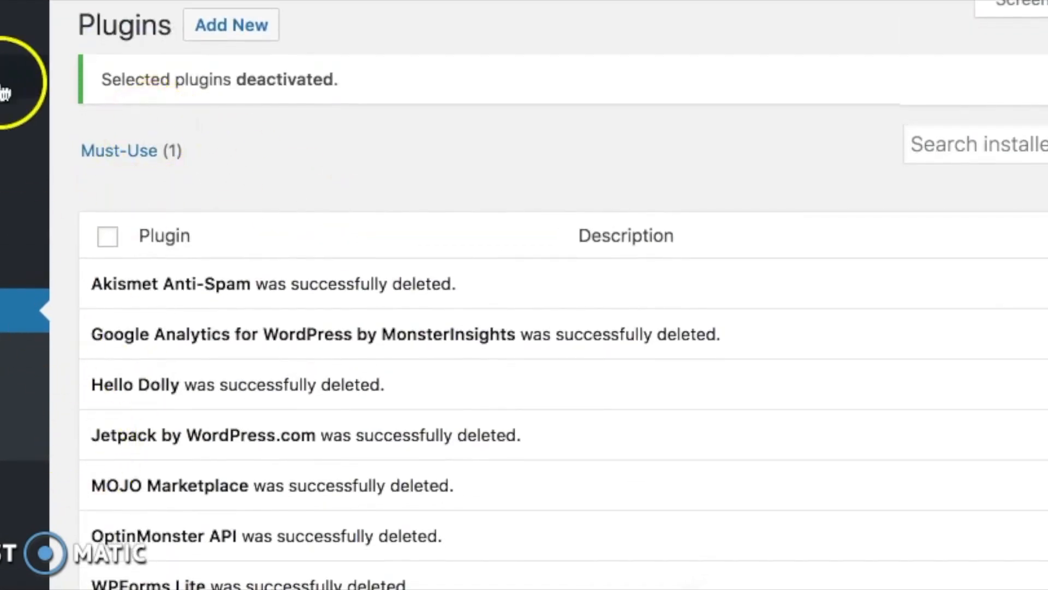
Open the list of all posts and move the "Hello world!" post to the trash
mouse_move(25, 72)
click(118, 86)
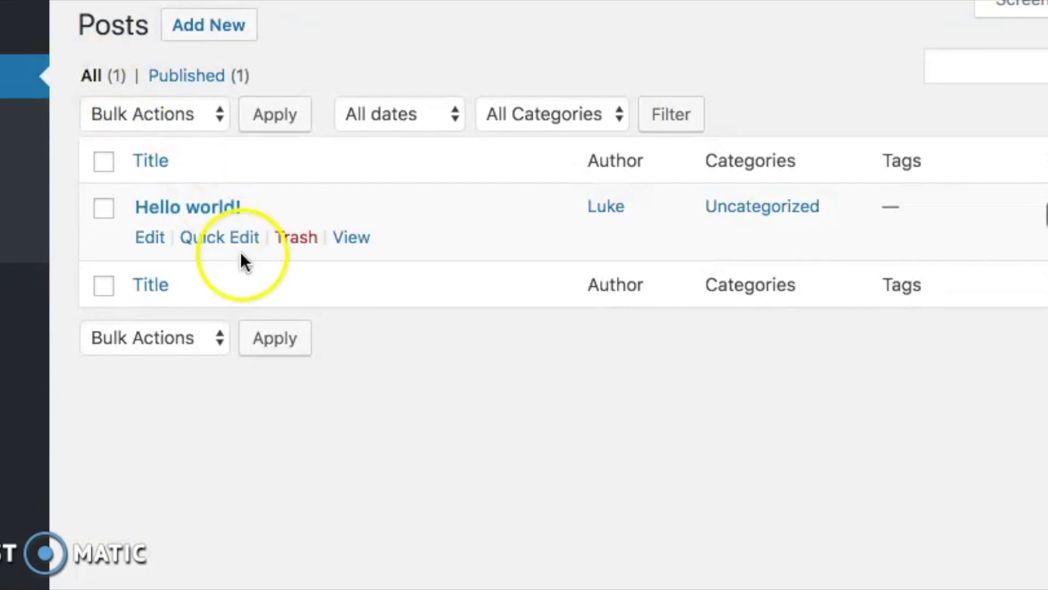
mouse_move(218, 231)
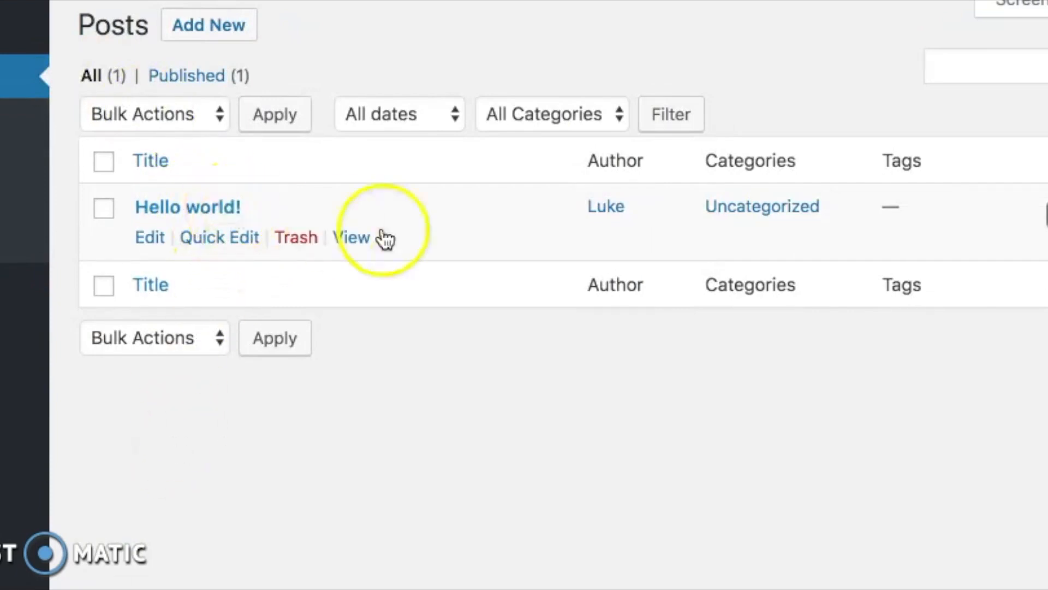
click(302, 245)
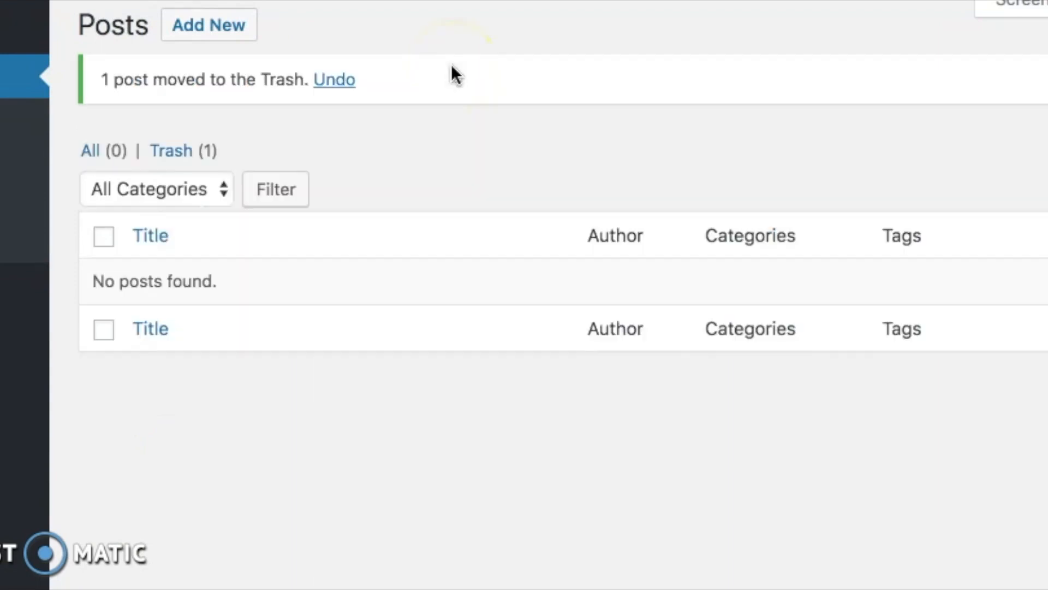
Restore the trashed "Hello world!" post by undoing the deletion, and trash it again
click(337, 80)
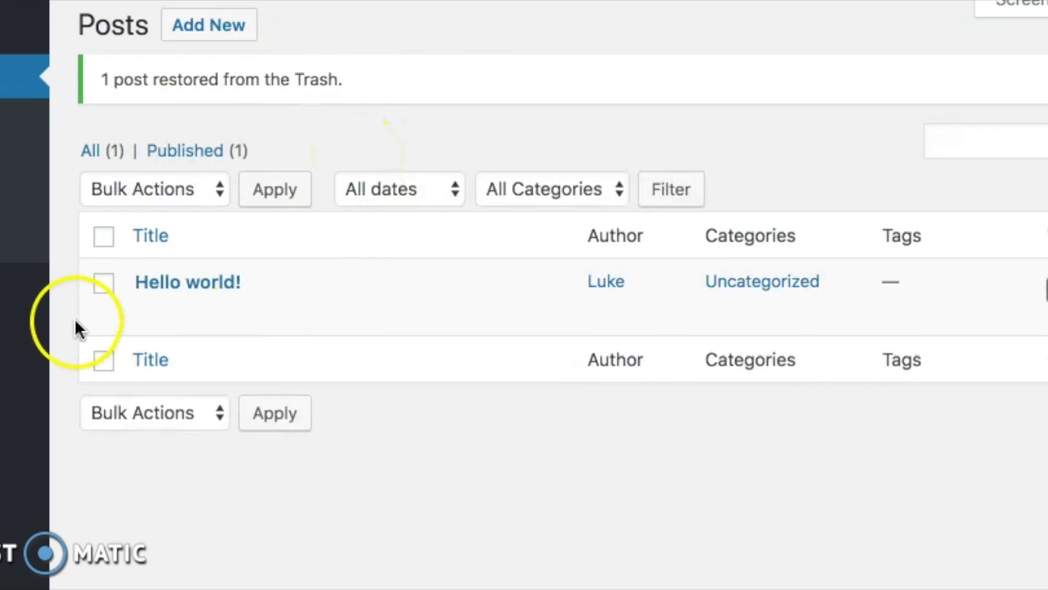
mouse_move(271, 299)
click(303, 314)
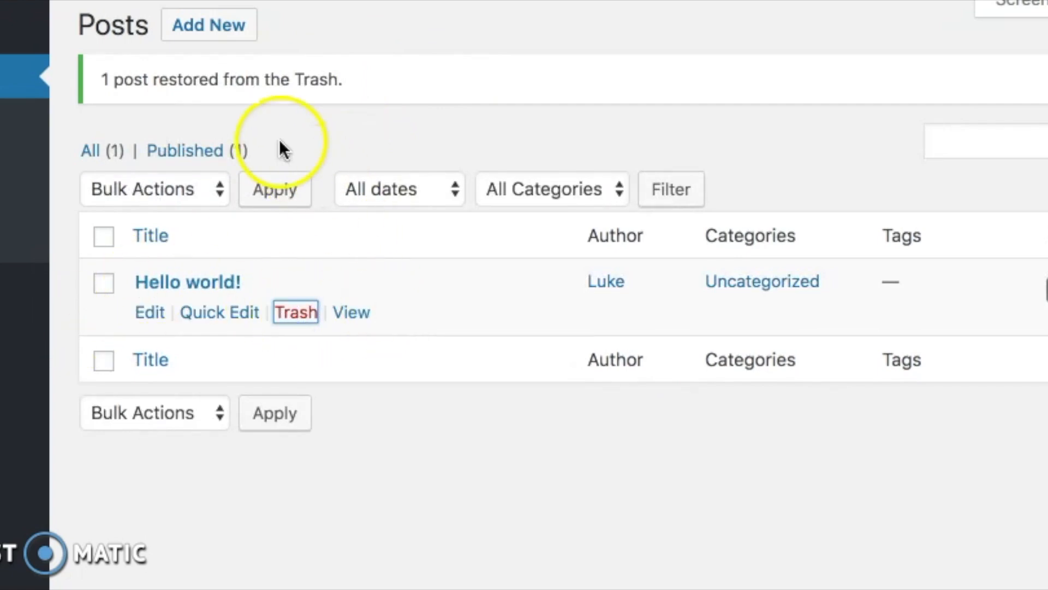
scroll(281, 151, up, 1)
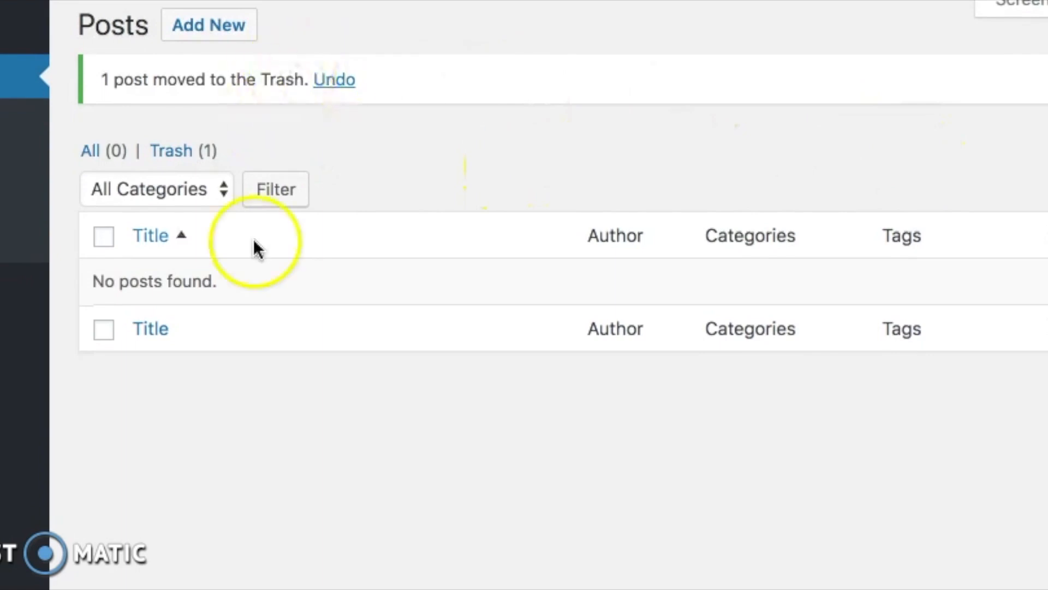
Select "Hello world!" among the trashed posts and apply the bulk action Delete Permanently
click(174, 150)
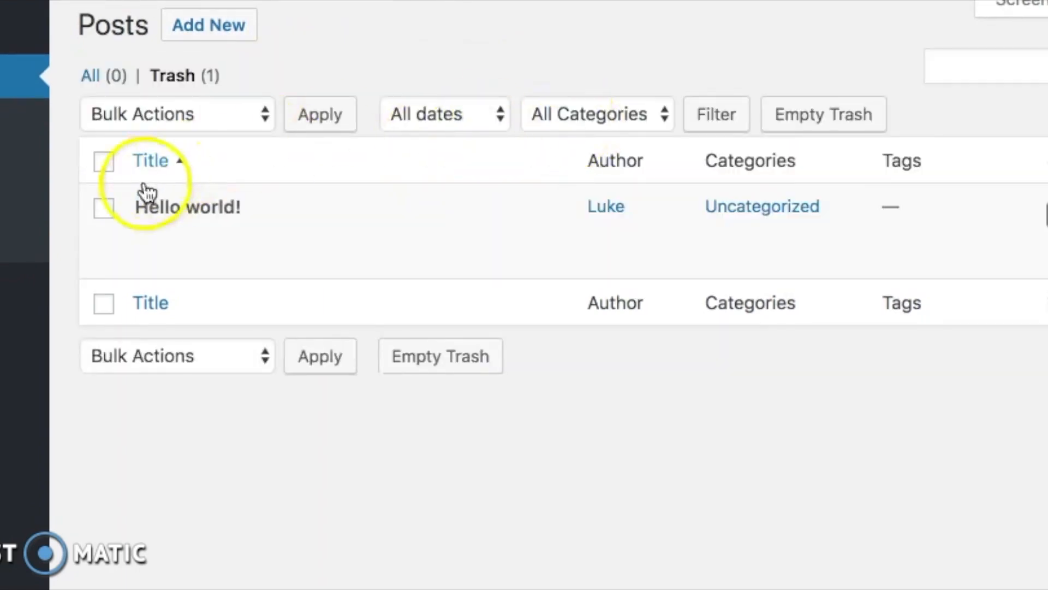
click(102, 210)
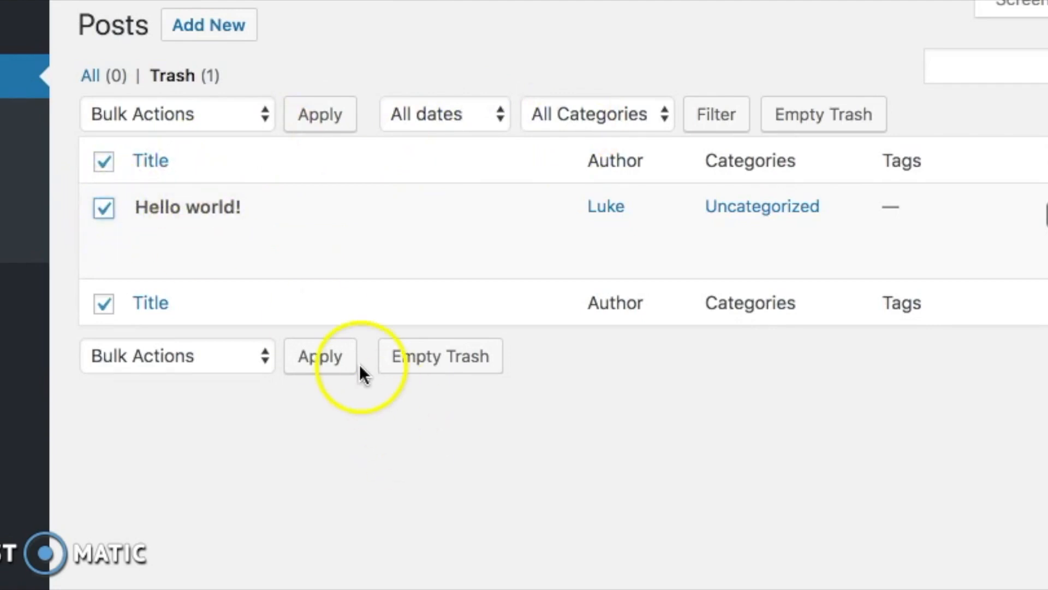
click(244, 113)
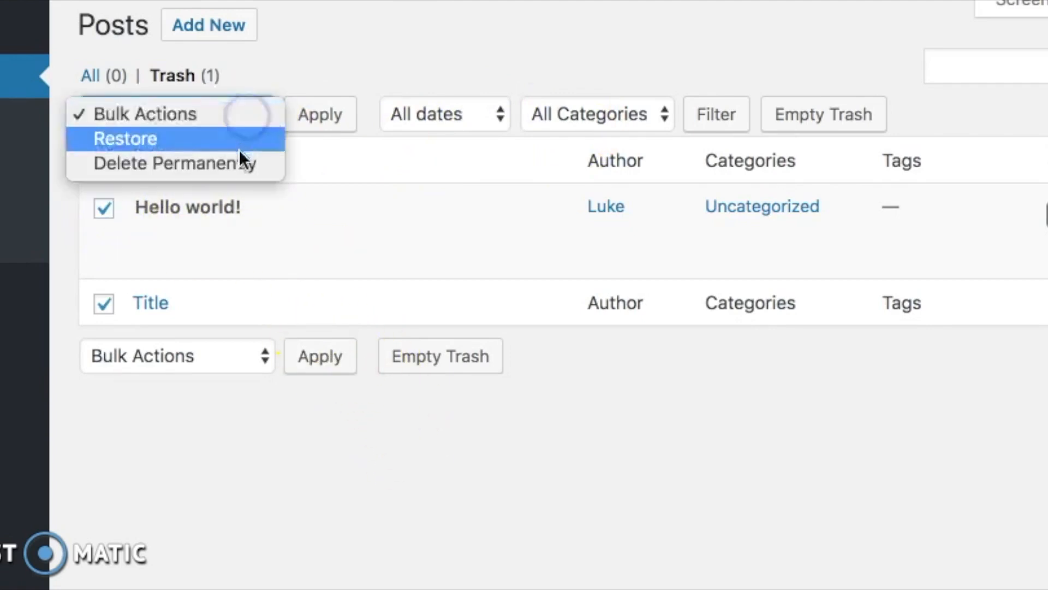
click(239, 162)
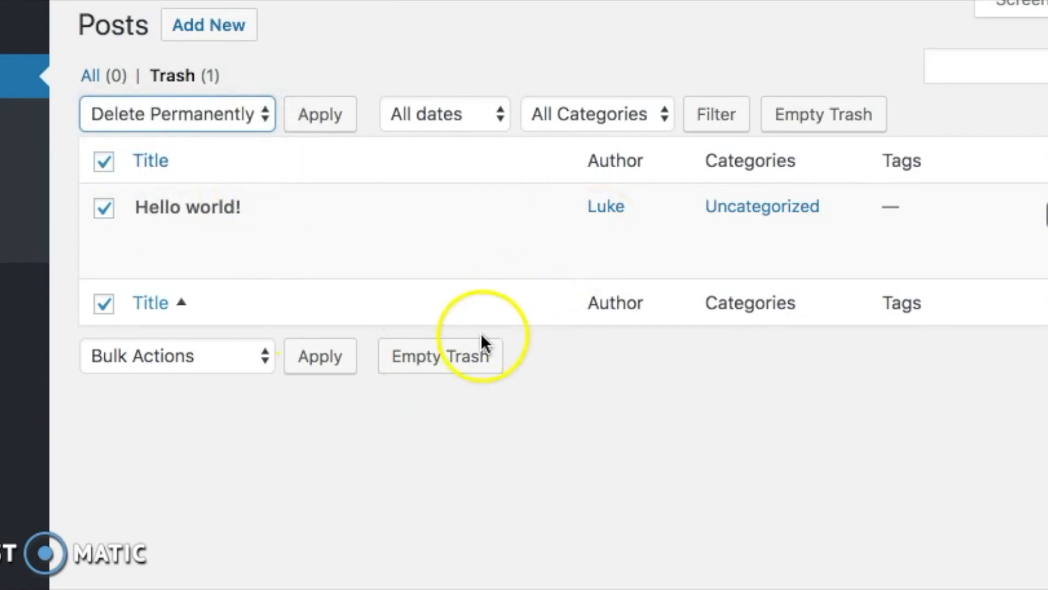
click(317, 360)
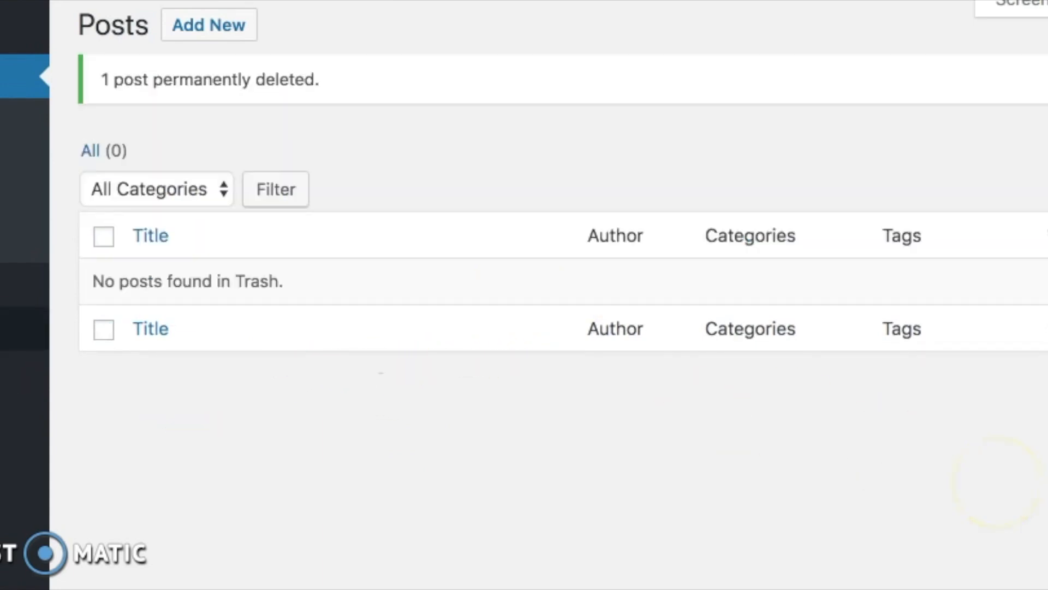
Open the list of all pages and move both "WPForms Preview" and "Sample Page" to the trash
mouse_move(22, 328)
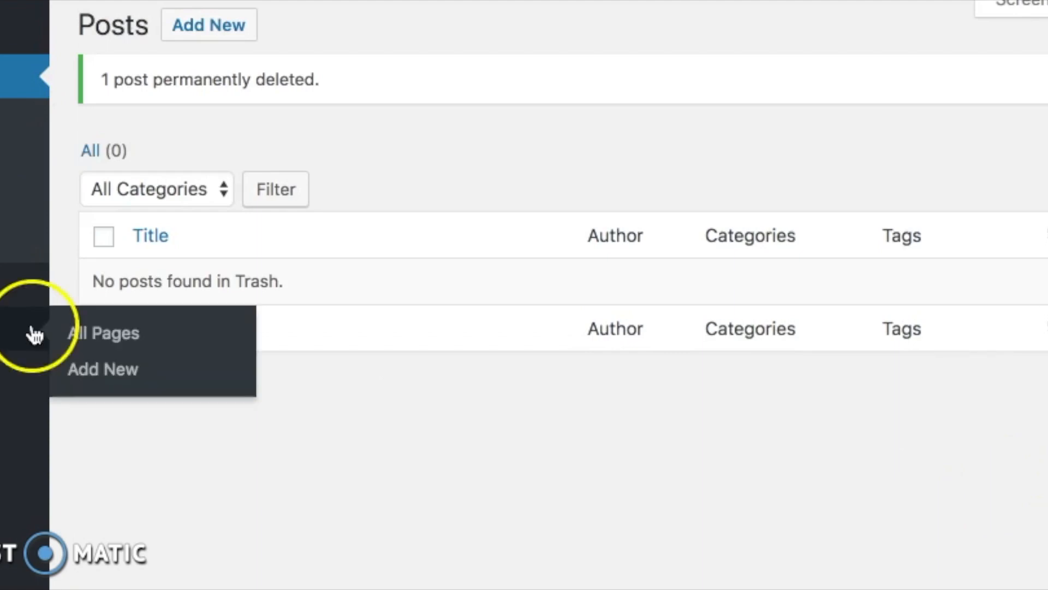
click(103, 333)
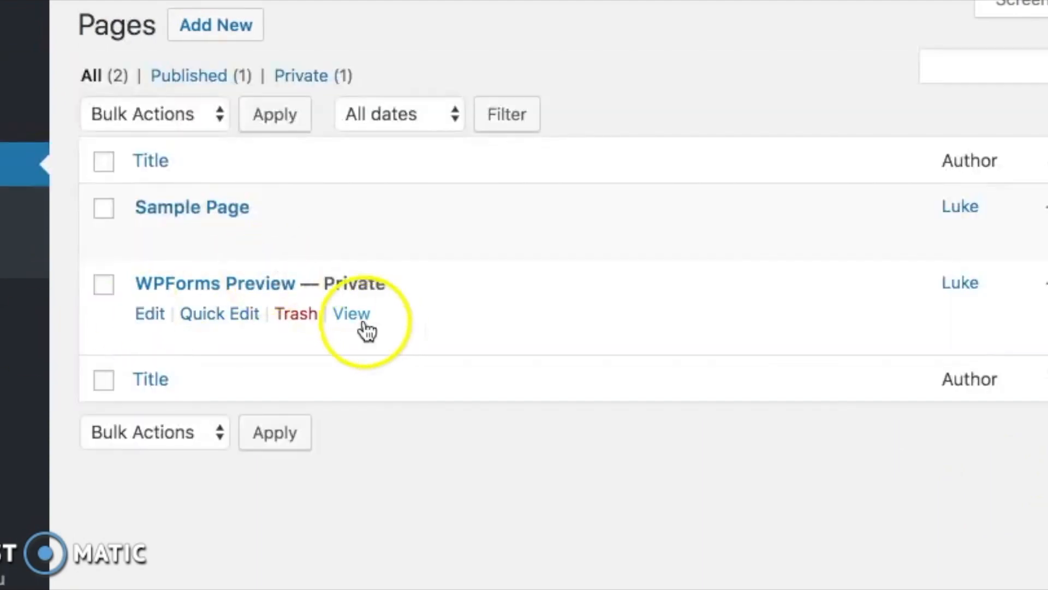
click(298, 314)
mouse_move(323, 244)
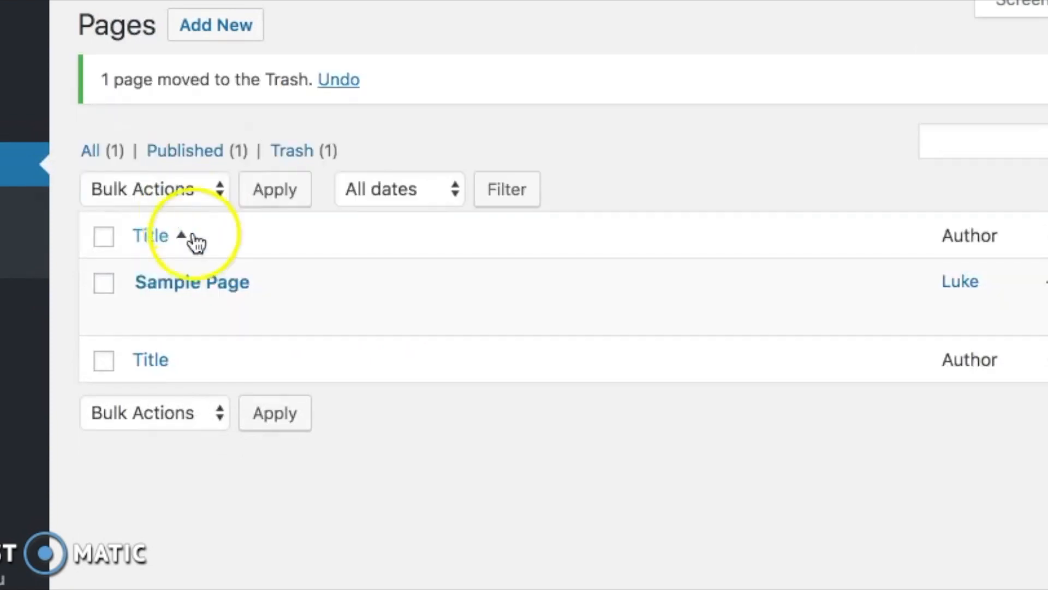
mouse_move(273, 328)
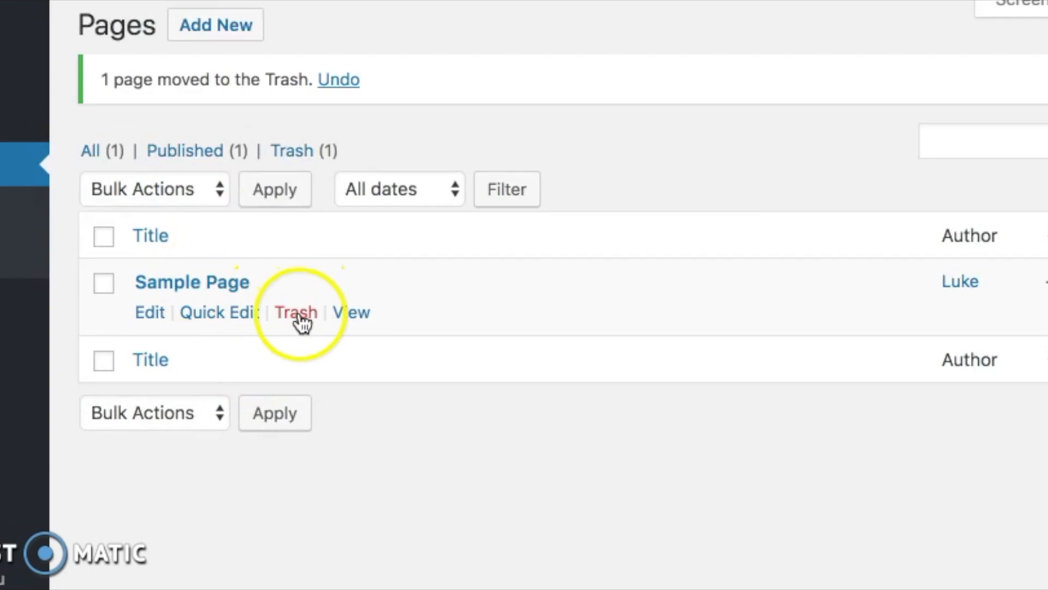
click(297, 314)
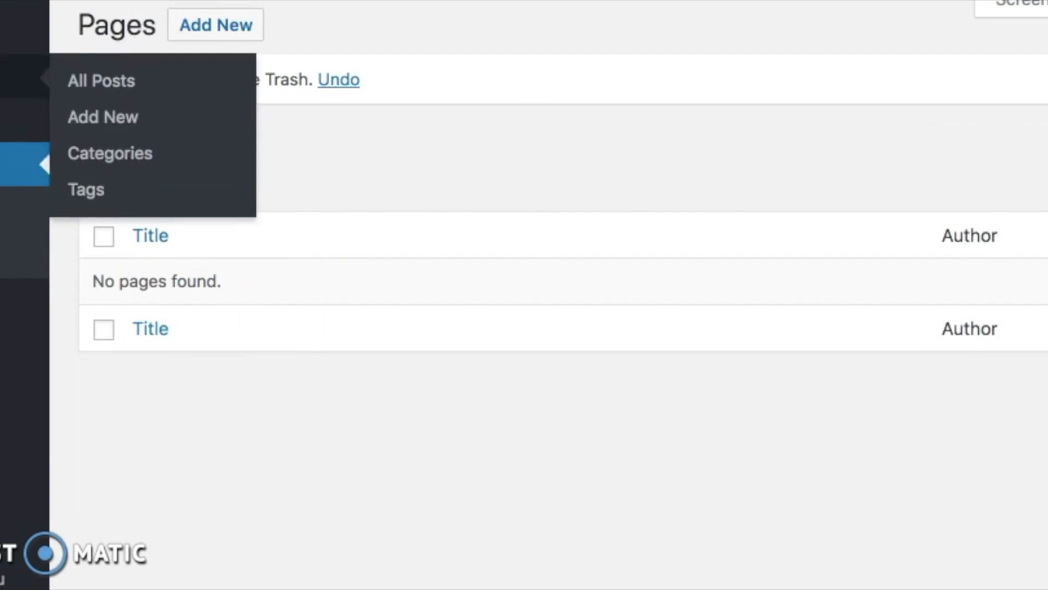
Visit the live site from the admin and check its home page for leftover default content
scroll(349, 372, up, 2)
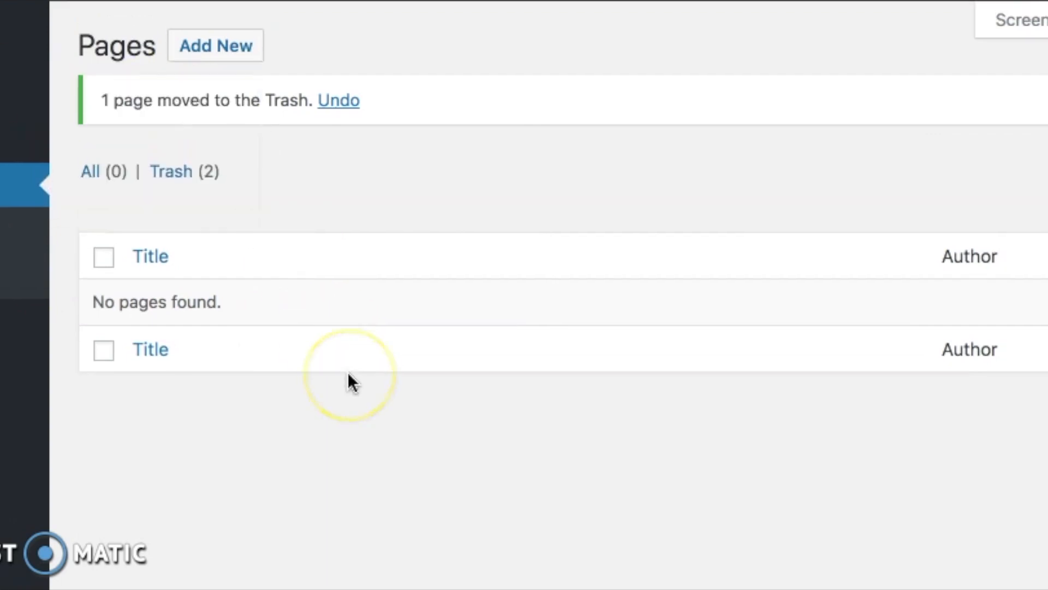
mouse_move(46, 1)
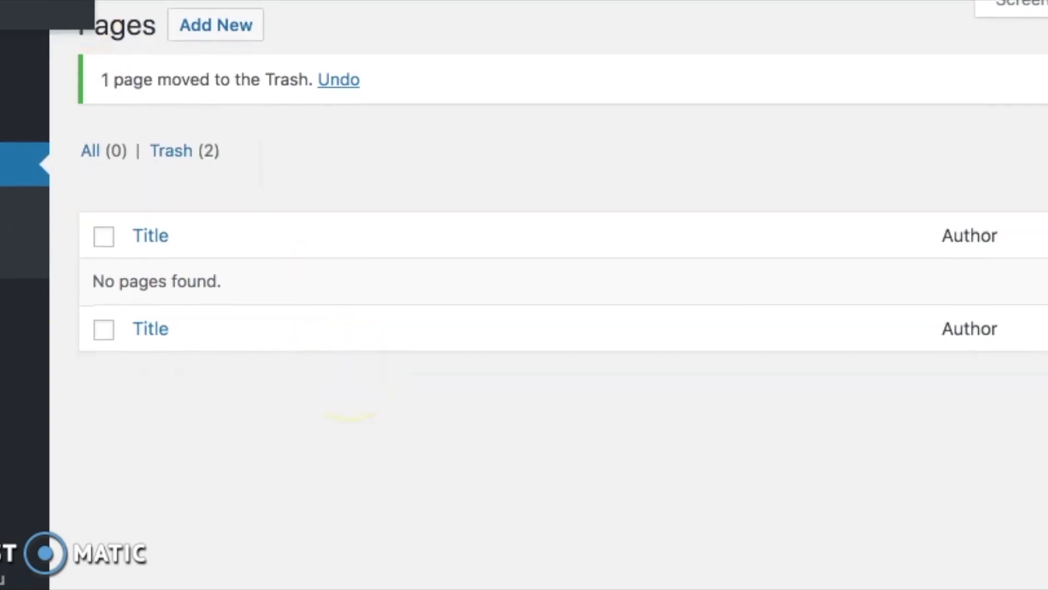
click(43, 16)
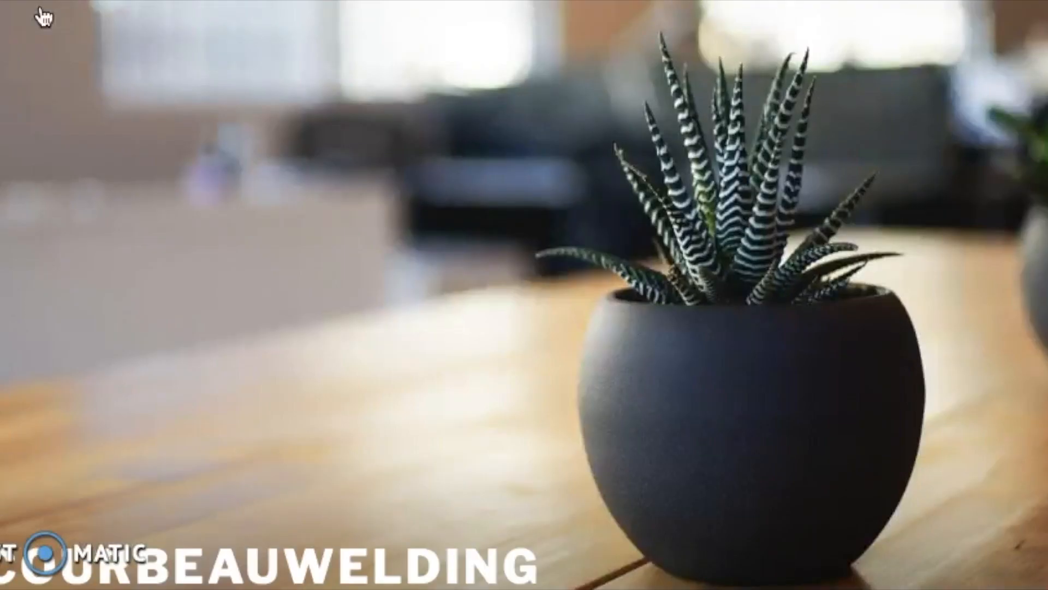
scroll(716, 116, down, 10)
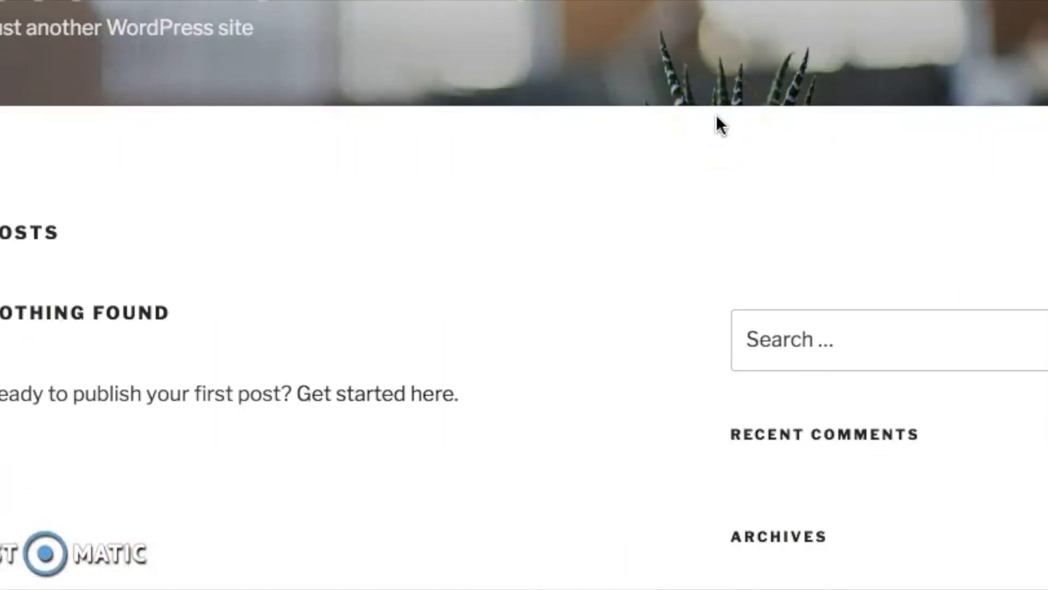
scroll(717, 116, down, 2)
scroll(717, 116, up, 15)
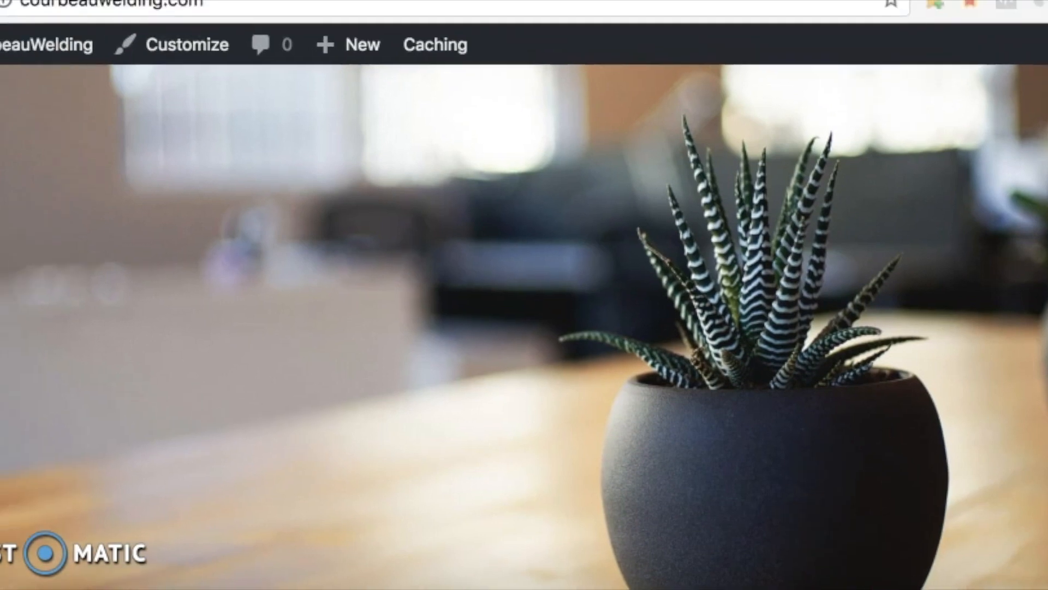
mouse_move(6, 51)
click(1, 86)
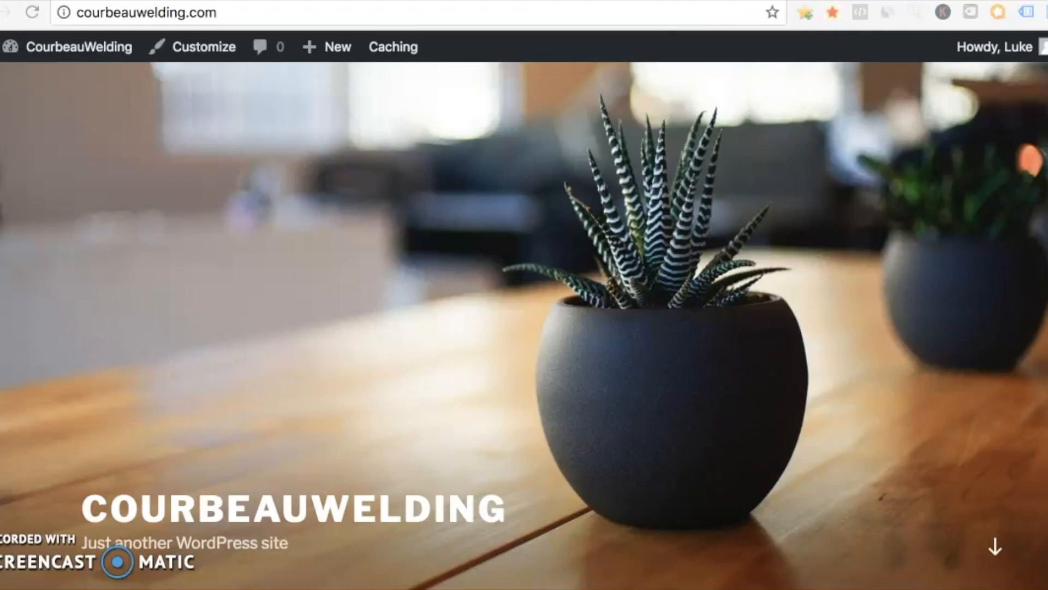
Examine the CourbeauWelding home page from the header image down to the sidebar widgets and footer
scroll(512, 389, down, 5)
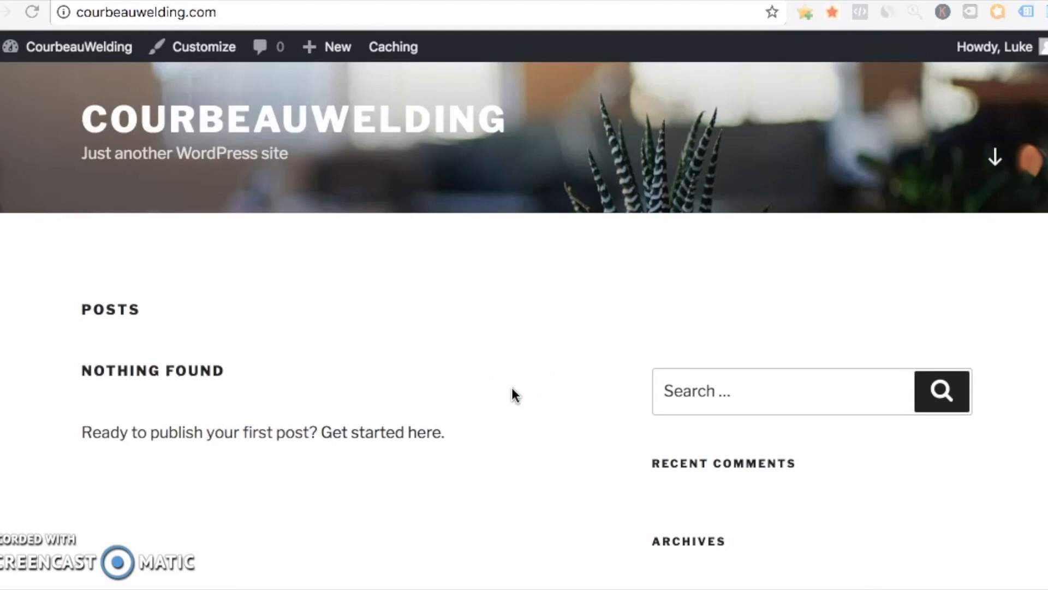
scroll(512, 389, up, 4)
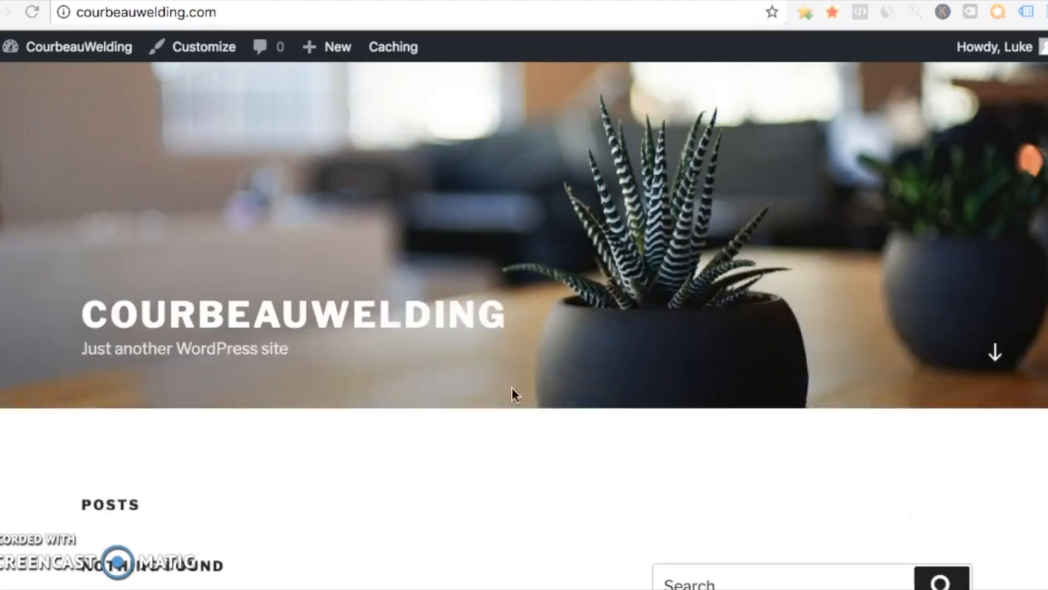
scroll(512, 388, up, 1)
scroll(512, 387, up, 3)
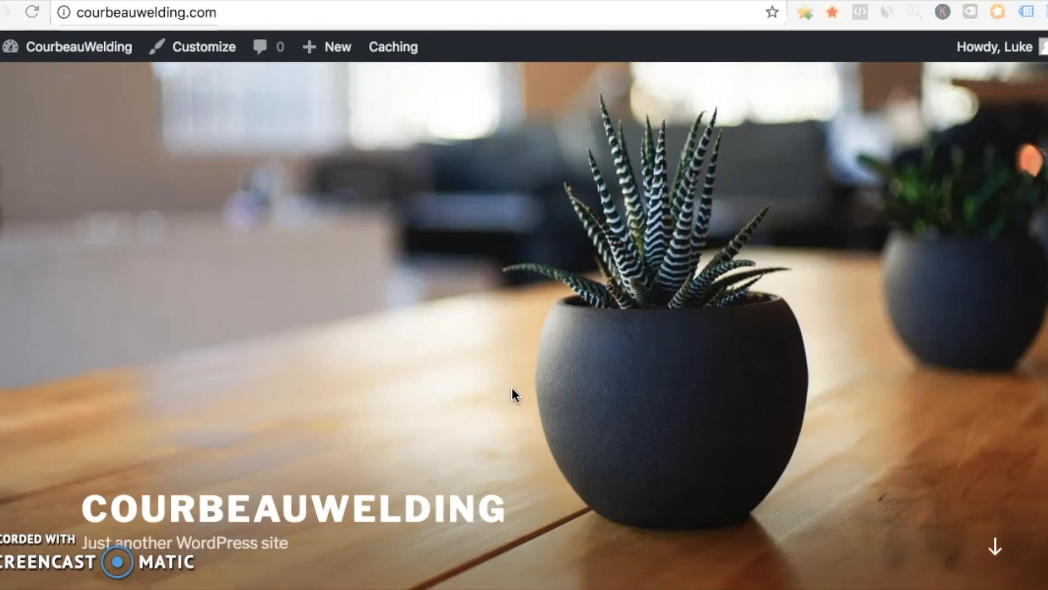
scroll(512, 388, down, 5)
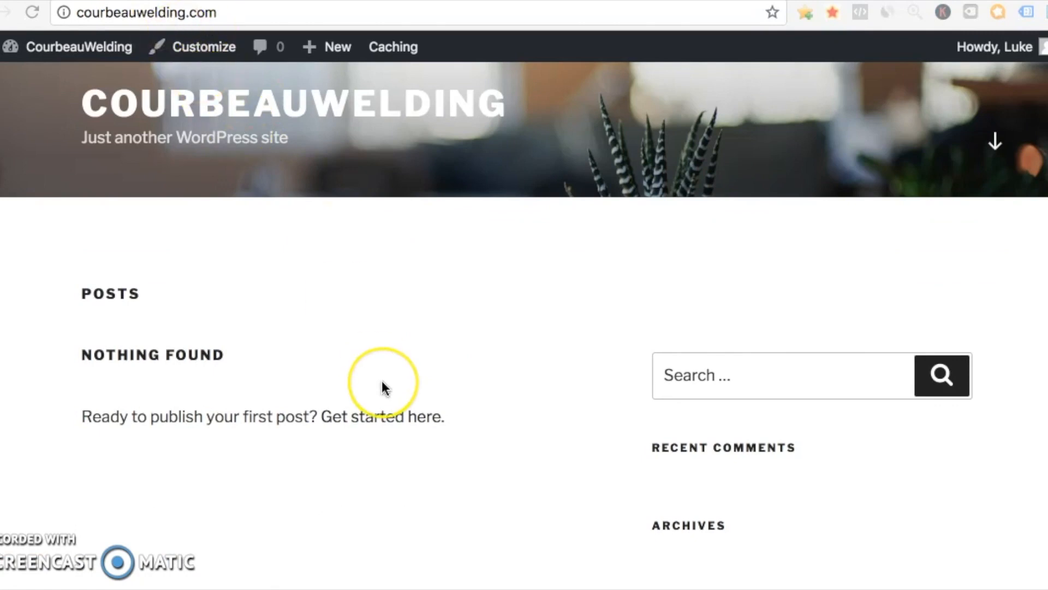
scroll(382, 381, down, 7)
scroll(381, 381, down, 3)
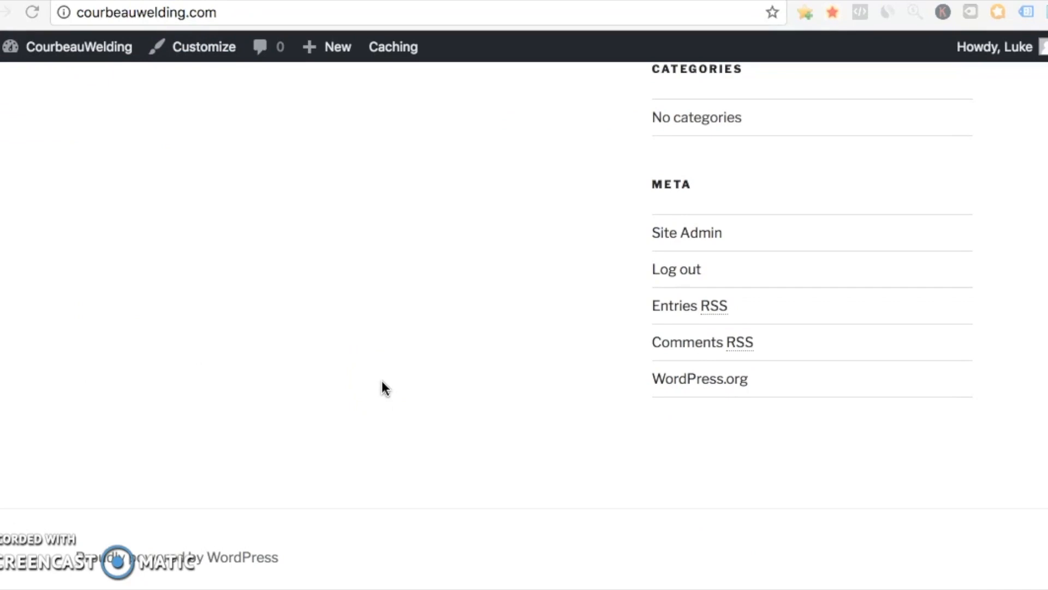
scroll(382, 381, up, 10)
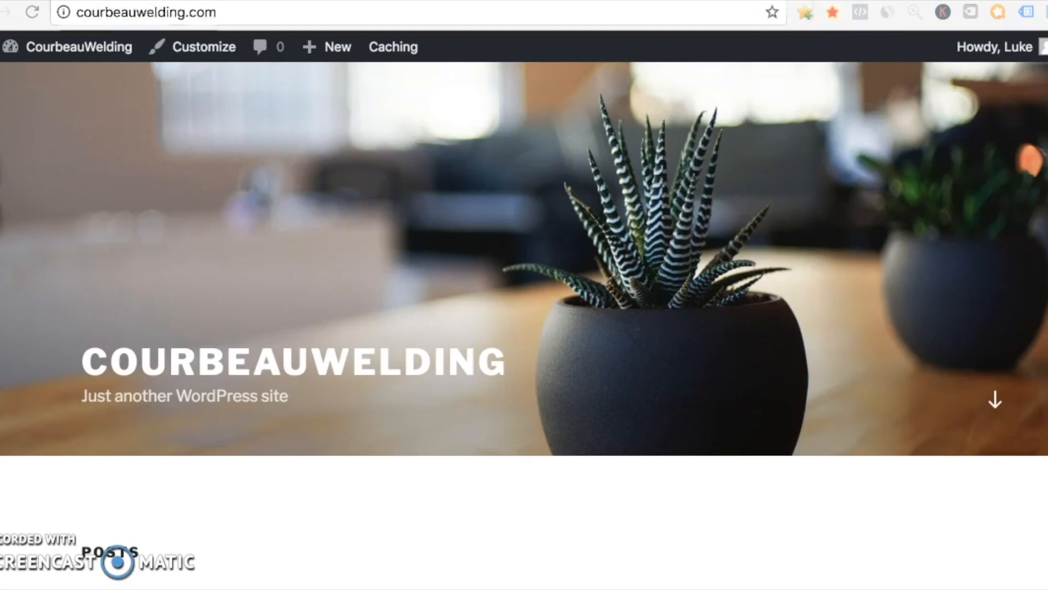
Open the finished example site awreysmarketingsolutions.com in a new browser tab
key(super+t)
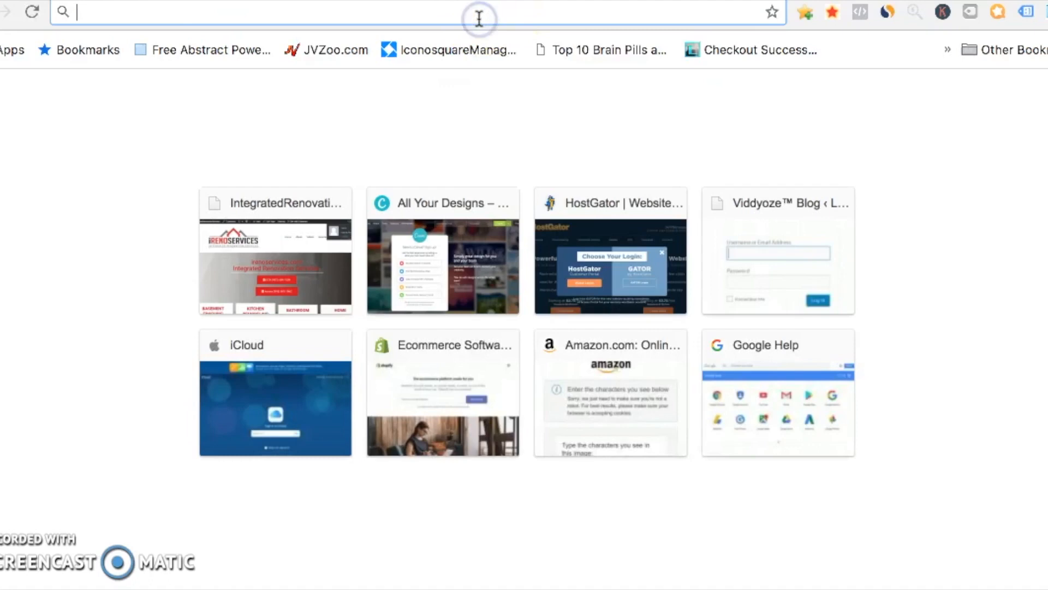
text(awrey)
key(Return)
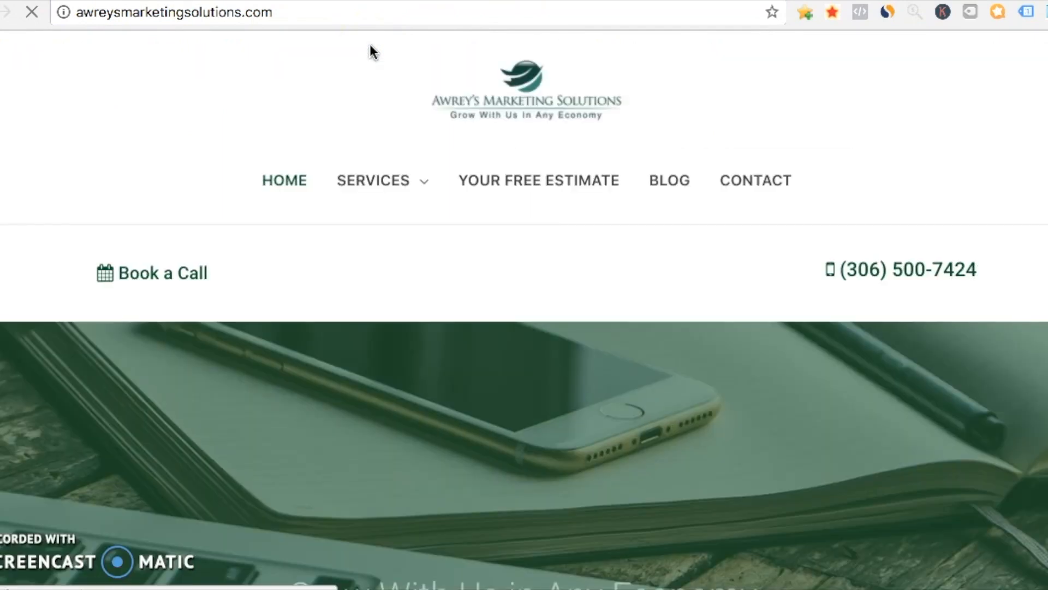
Examine the example site's header, including its logo, navigation and the service pages listed under Services
mouse_move(418, 181)
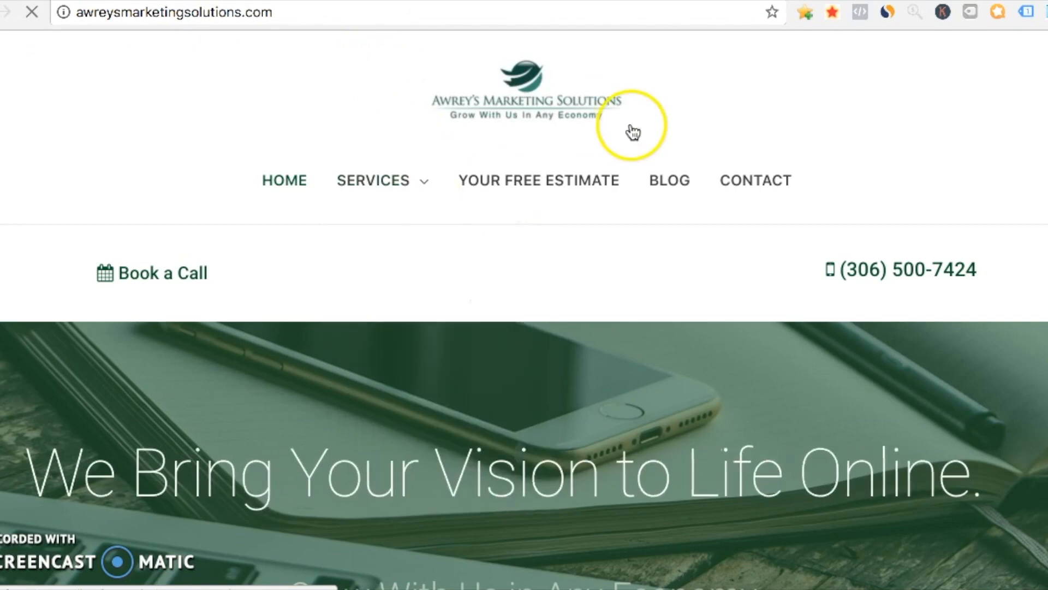
mouse_move(423, 218)
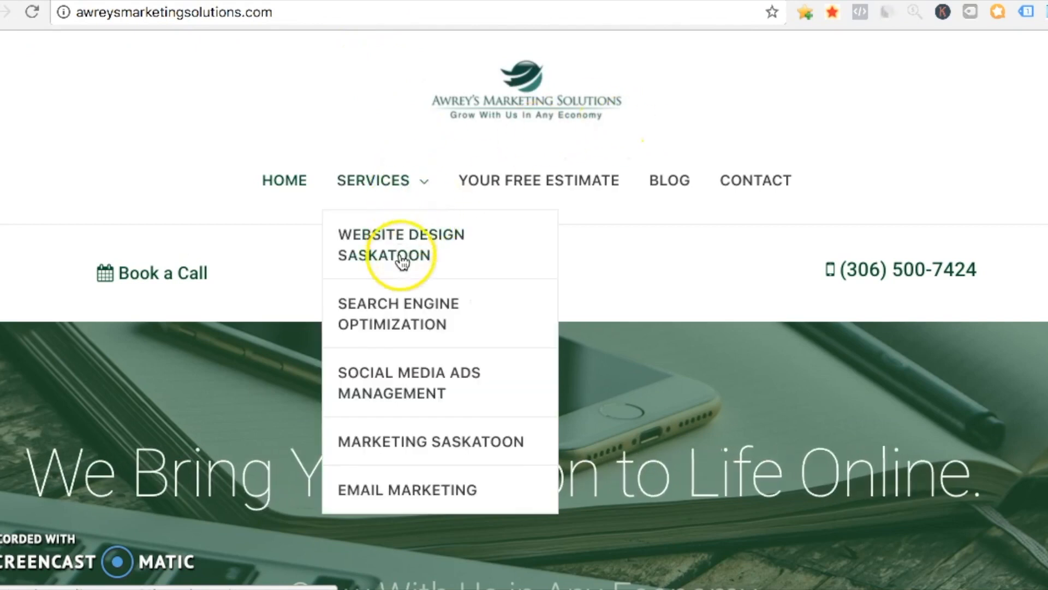
scroll(399, 317, down, 3)
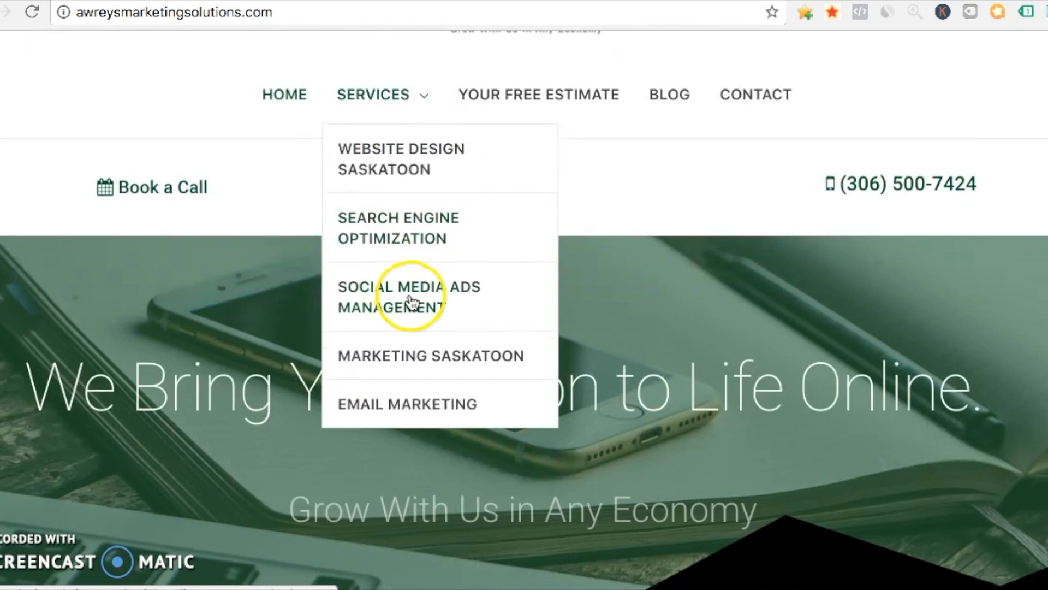
scroll(421, 323, down, 1)
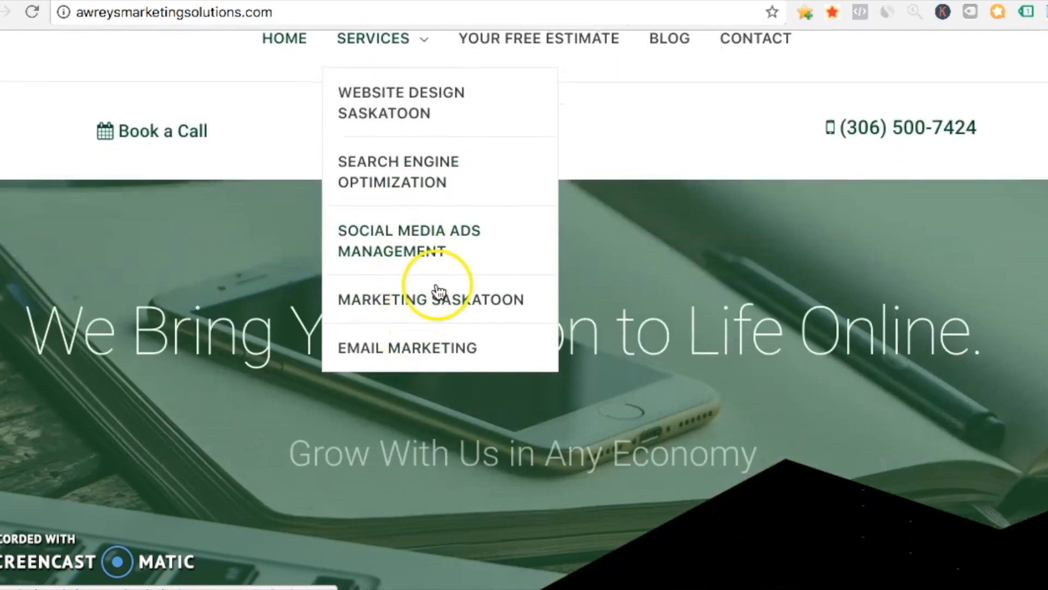
scroll(436, 309, down, 3)
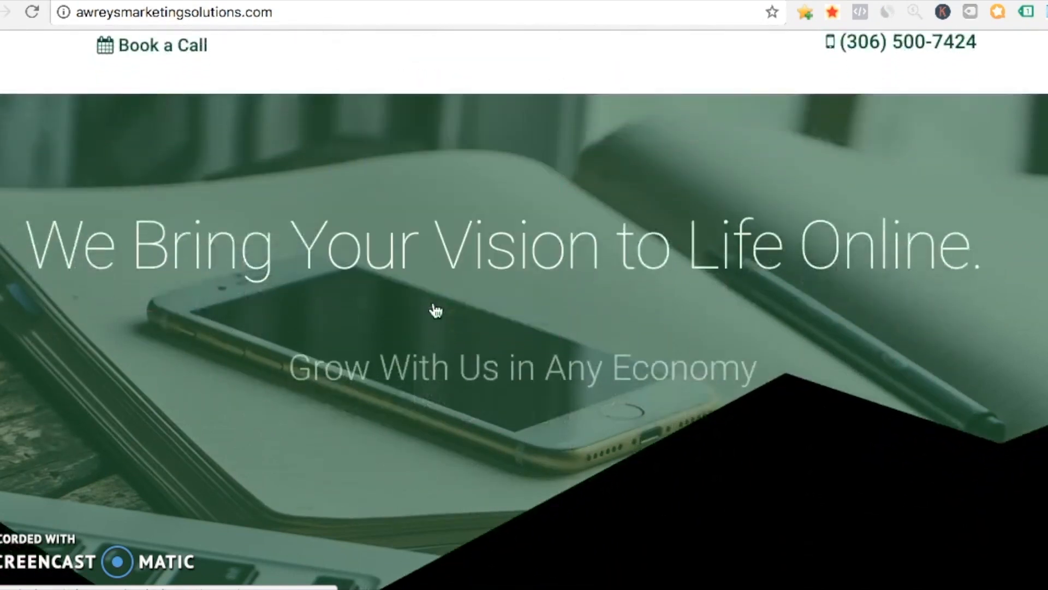
scroll(459, 280, up, 8)
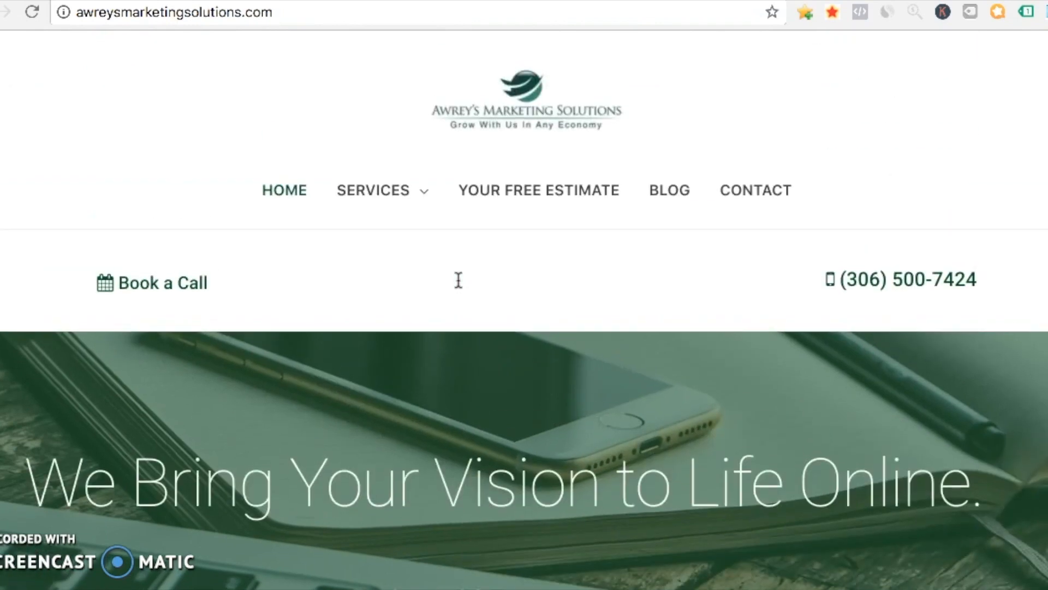
scroll(459, 280, down, 1)
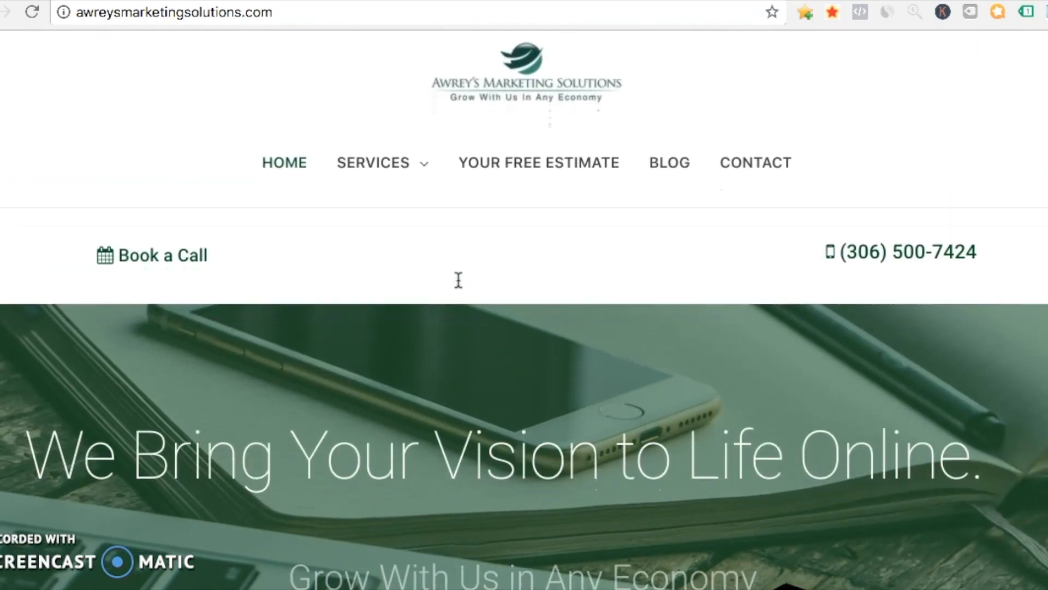
scroll(459, 280, down, 1)
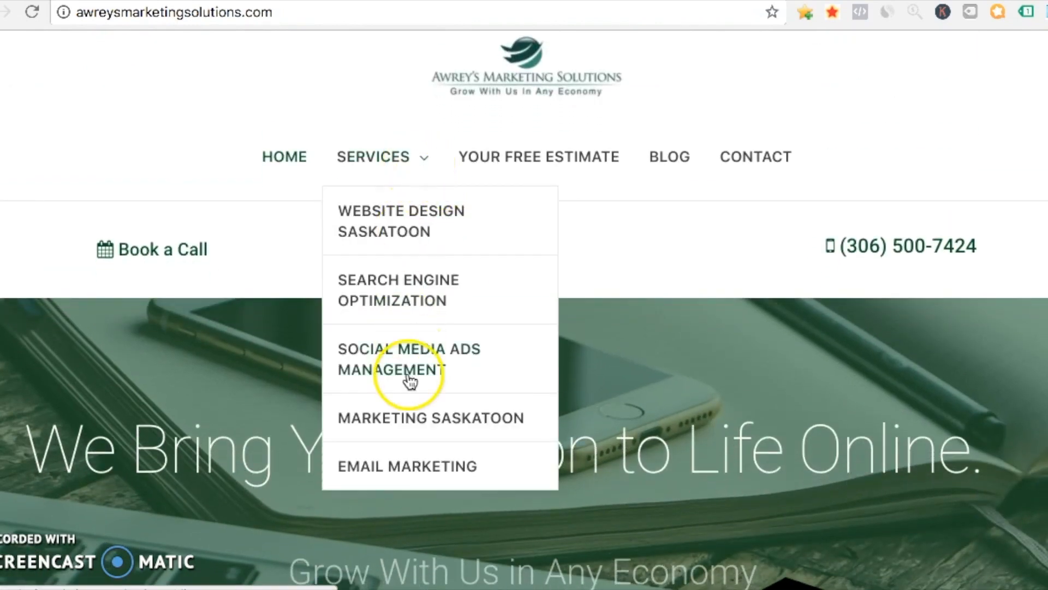
Examine the home page from the hero banner through the Website Design Saskatoon introduction to the service descriptions
scroll(725, 322, down, 3)
scroll(724, 322, down, 5)
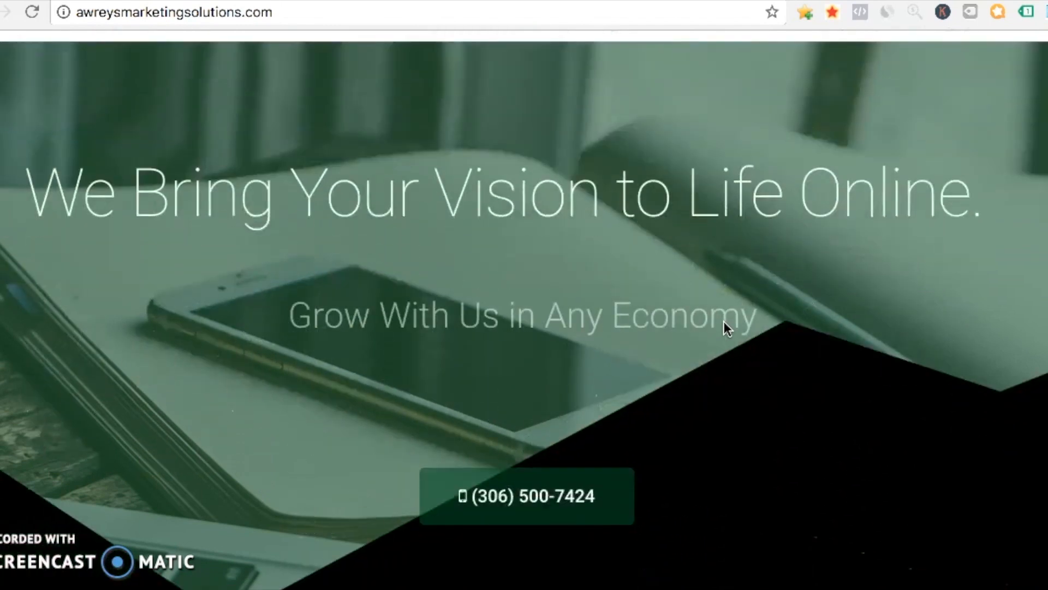
scroll(724, 322, down, 7)
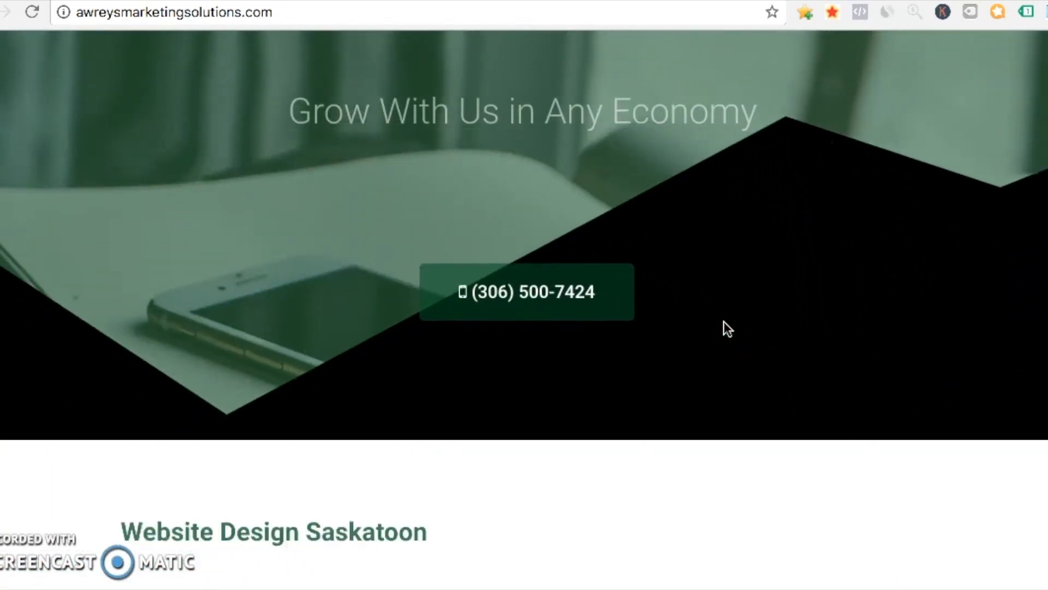
scroll(724, 327, down, 3)
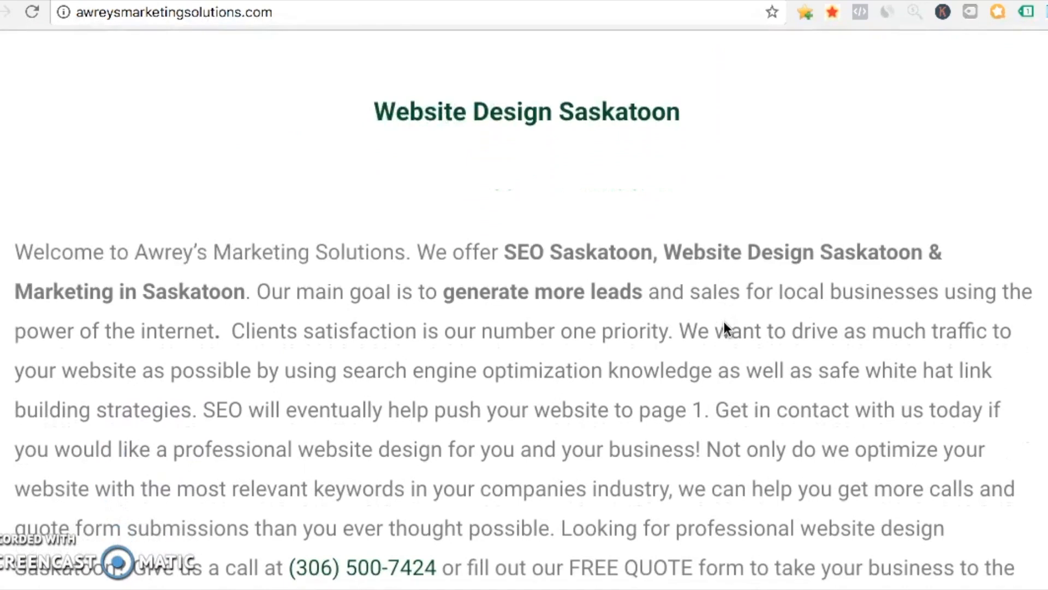
scroll(724, 327, down, 5)
scroll(726, 320, down, 4)
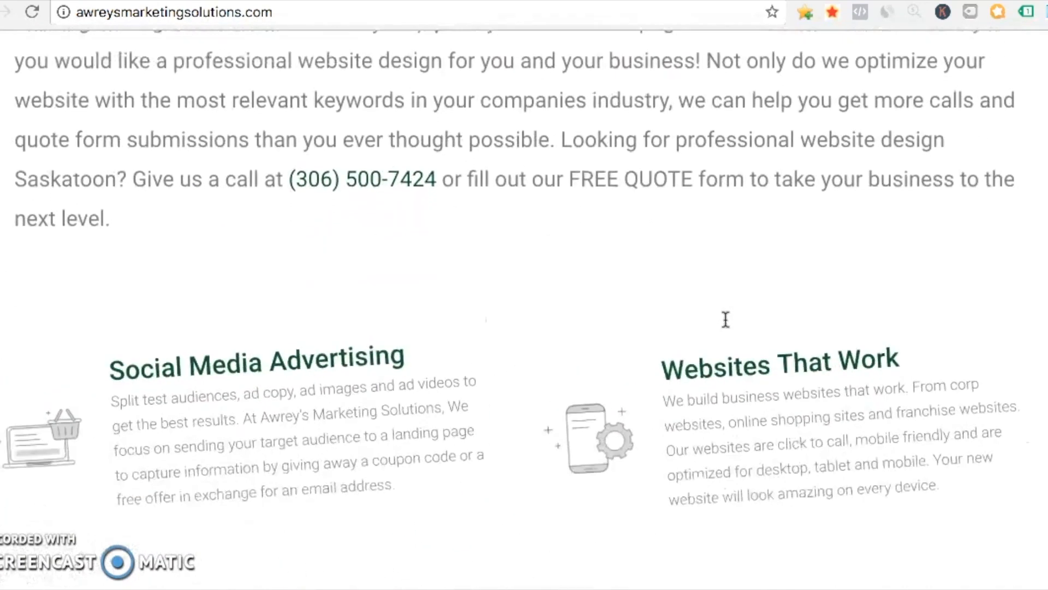
scroll(725, 320, down, 3)
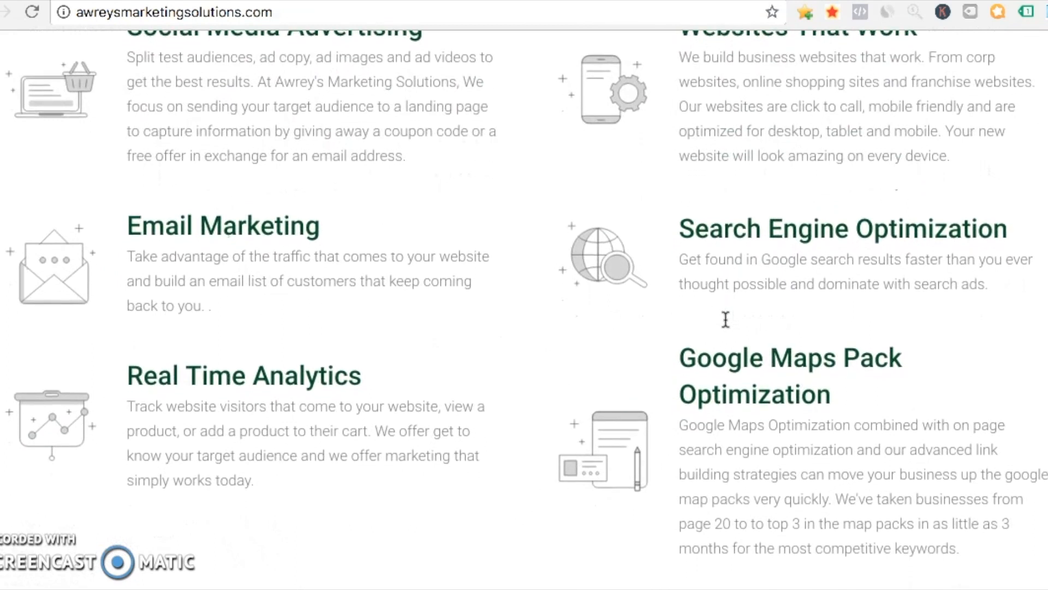
scroll(726, 320, up, 2)
scroll(726, 321, down, 1)
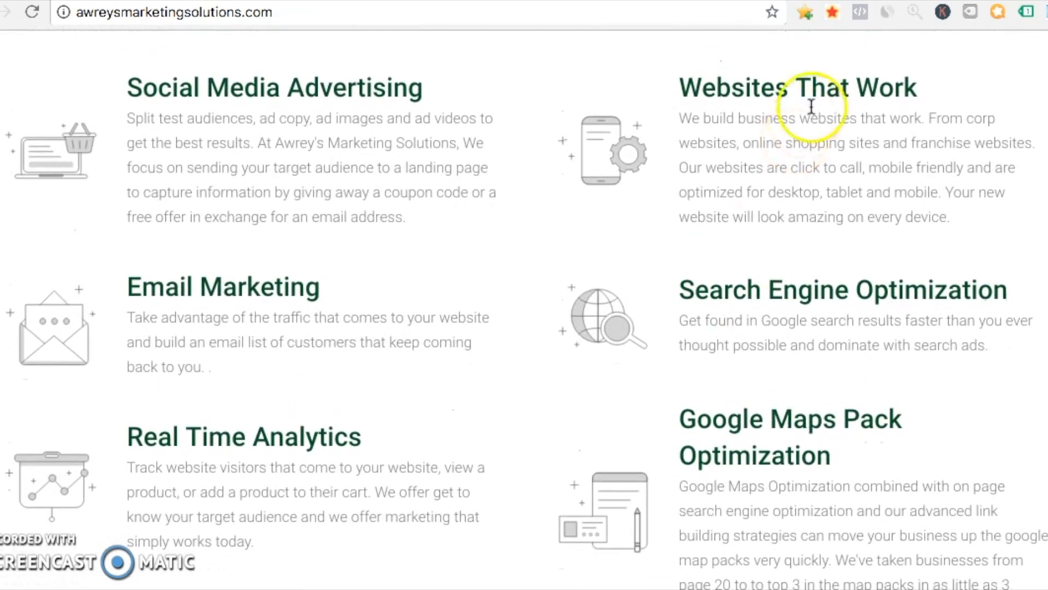
scroll(572, 353, down, 2)
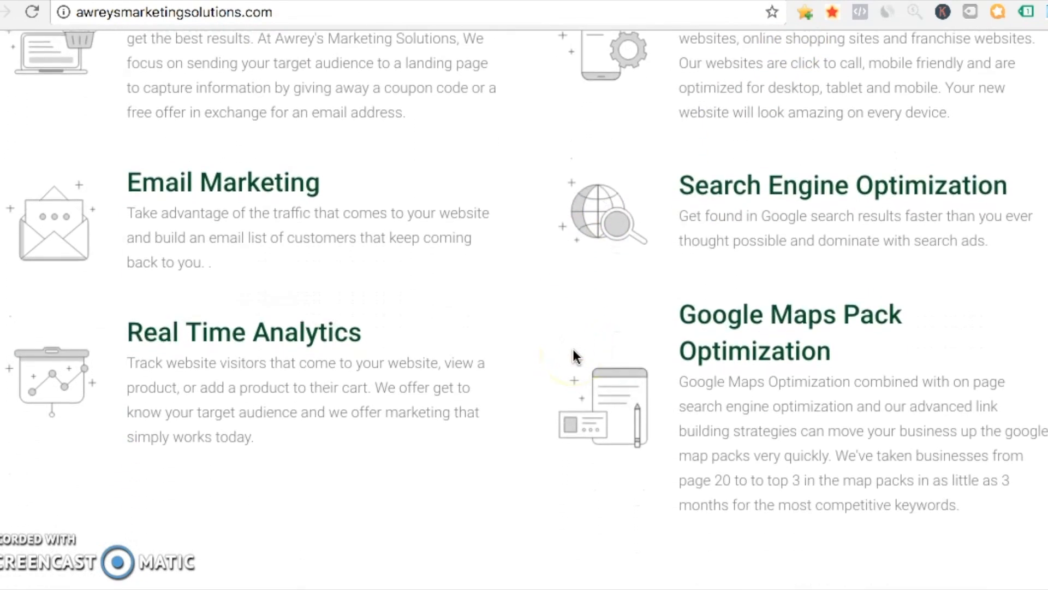
scroll(574, 356, down, 2)
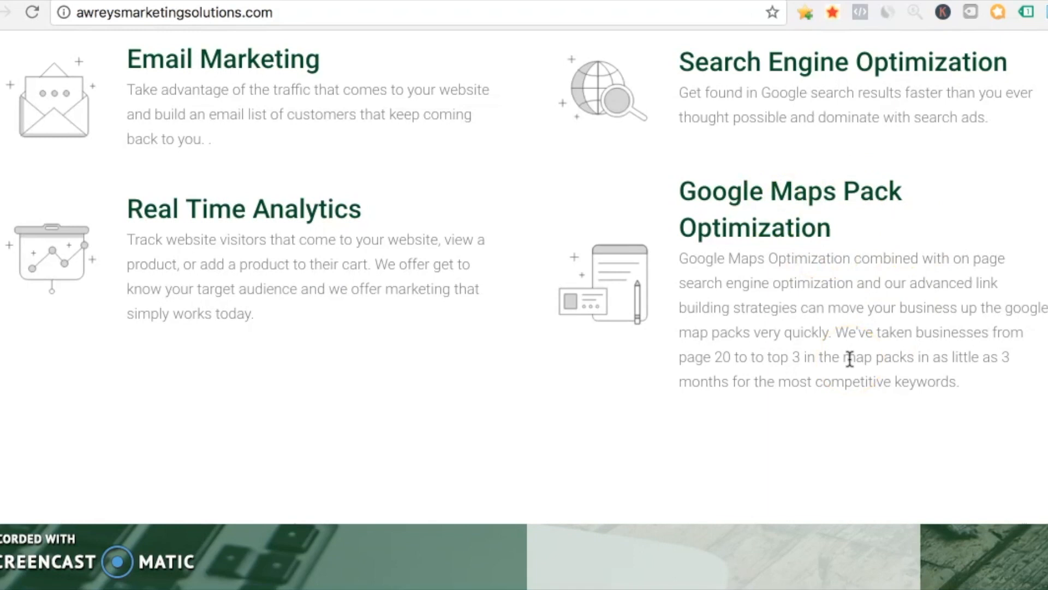
Examine the "Get a Free Quote!" form, checking its name field, service choices and message box without filling anything in
scroll(849, 359, down, 2)
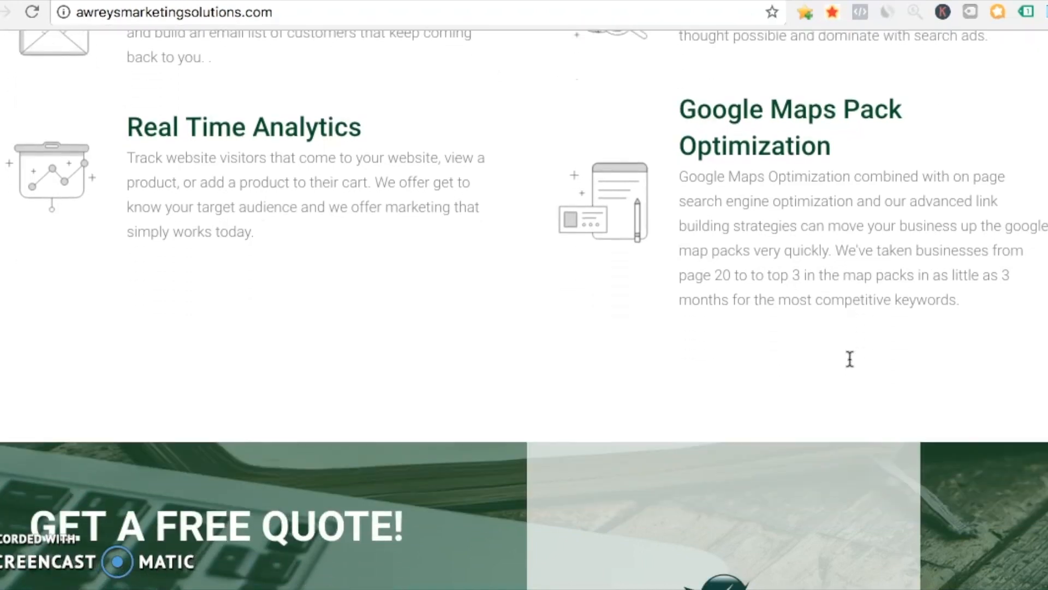
scroll(850, 359, down, 2)
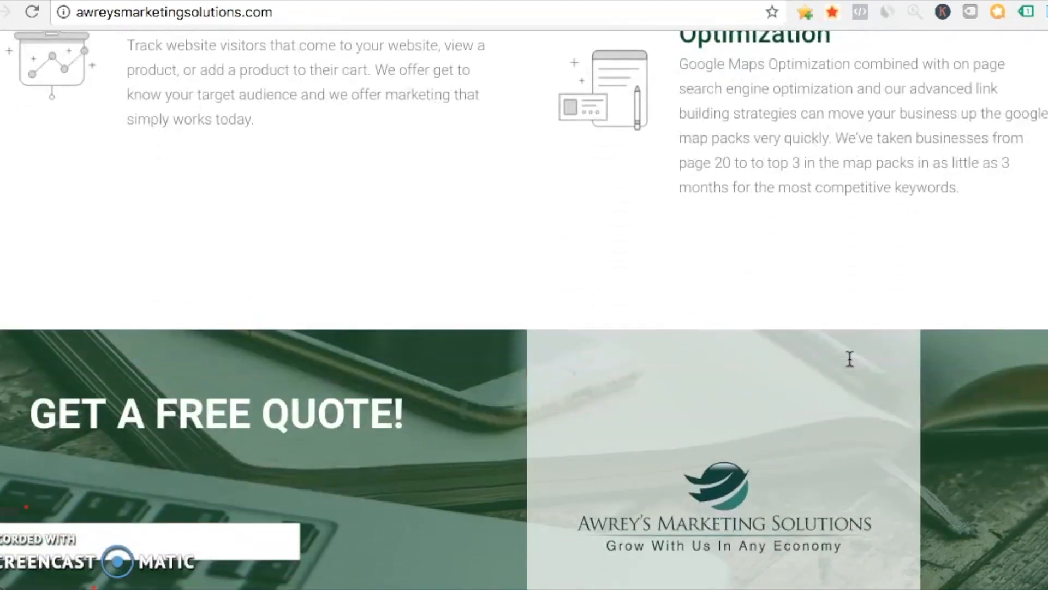
scroll(850, 359, down, 5)
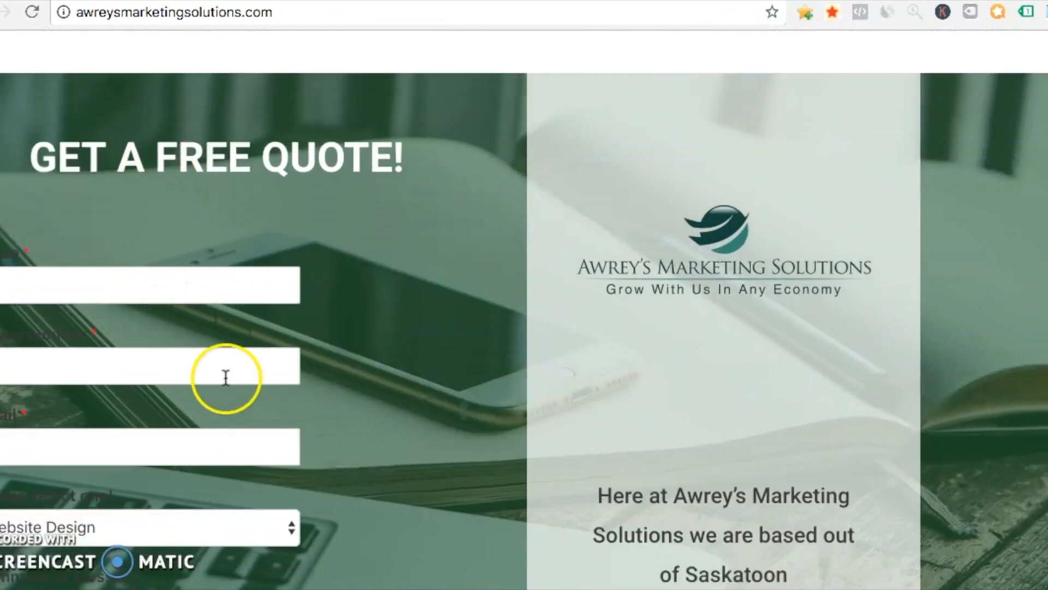
click(236, 287)
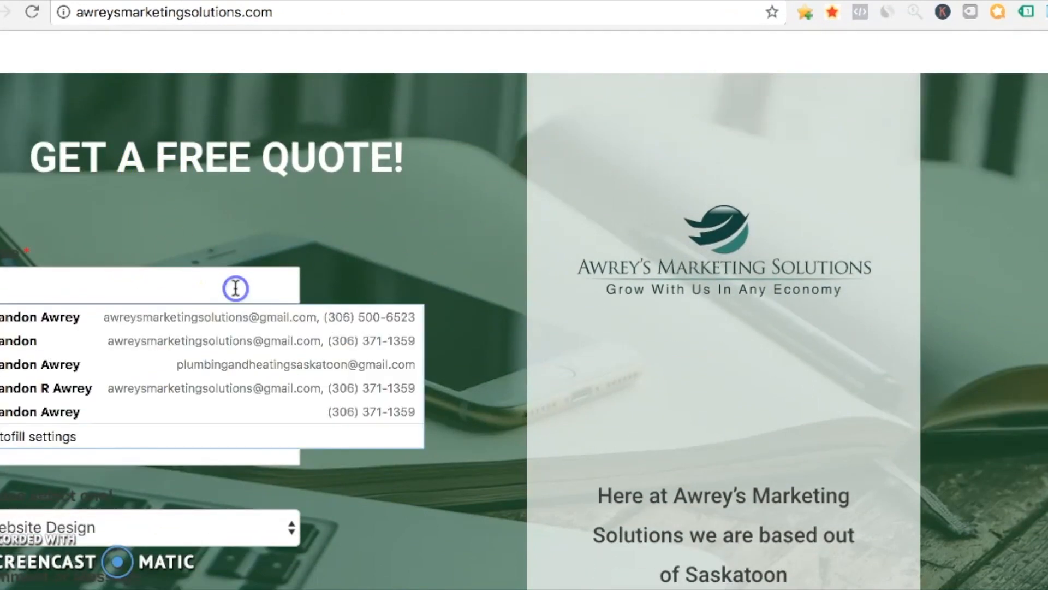
click(320, 237)
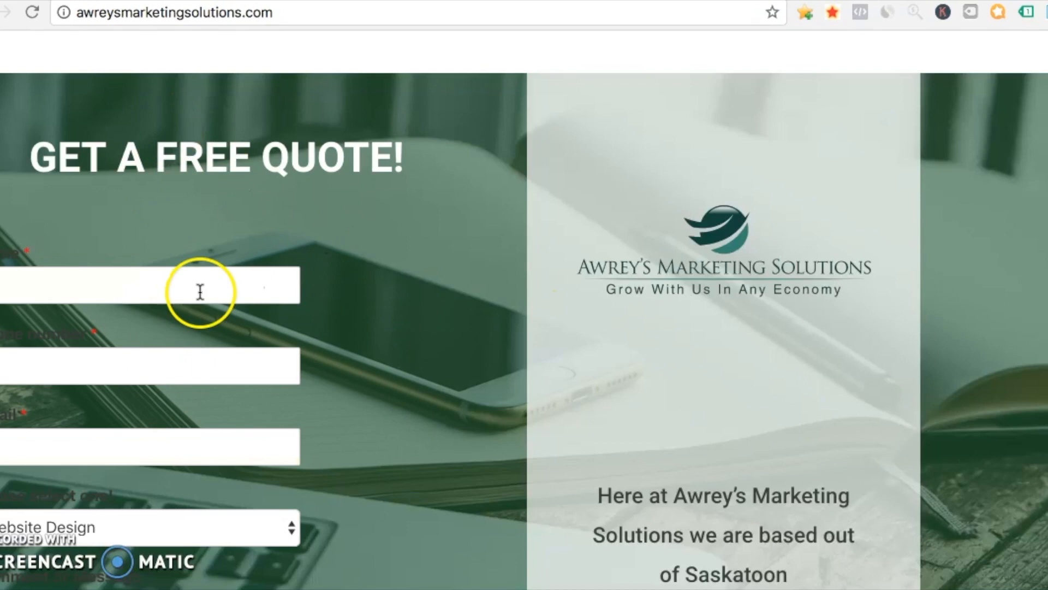
scroll(256, 374, down, 2)
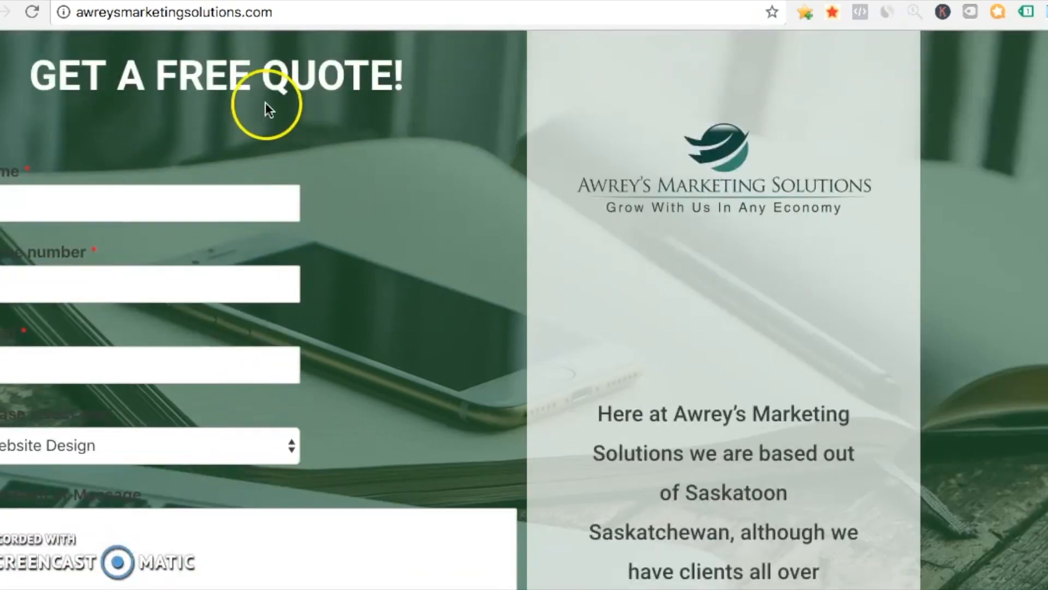
click(271, 445)
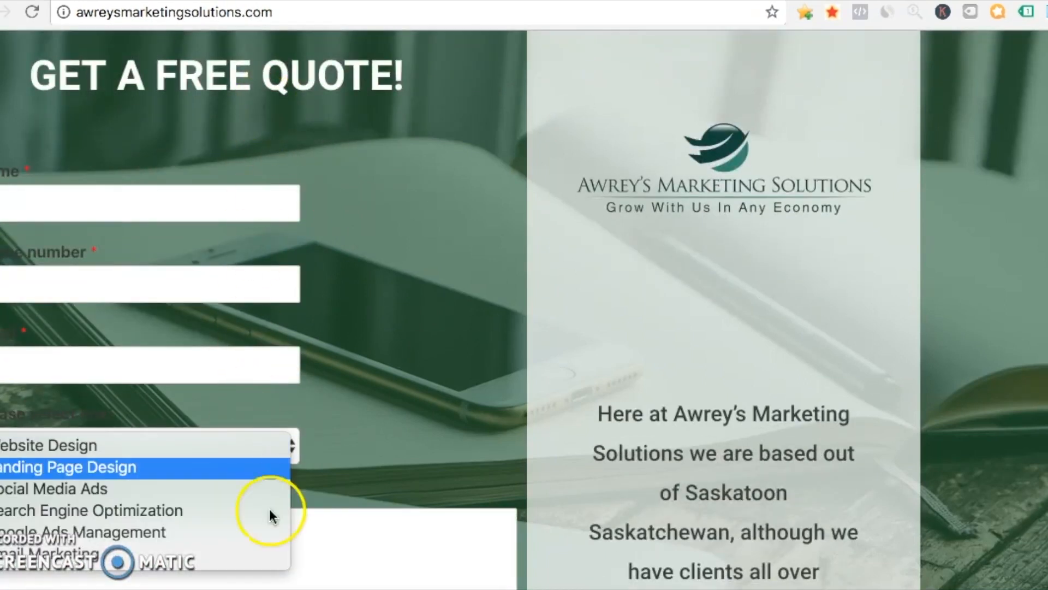
click(357, 474)
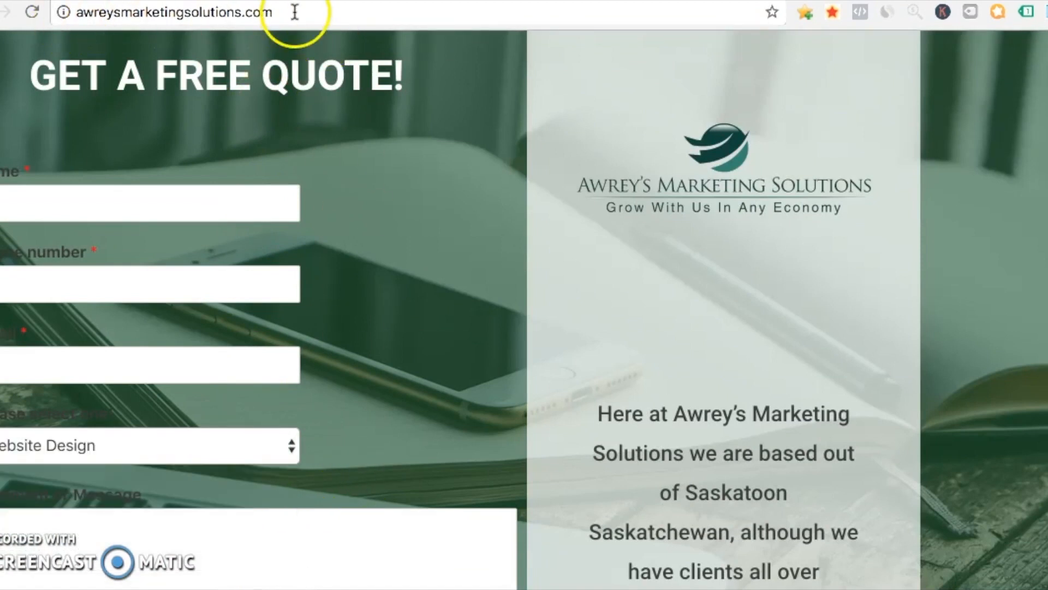
click(216, 187)
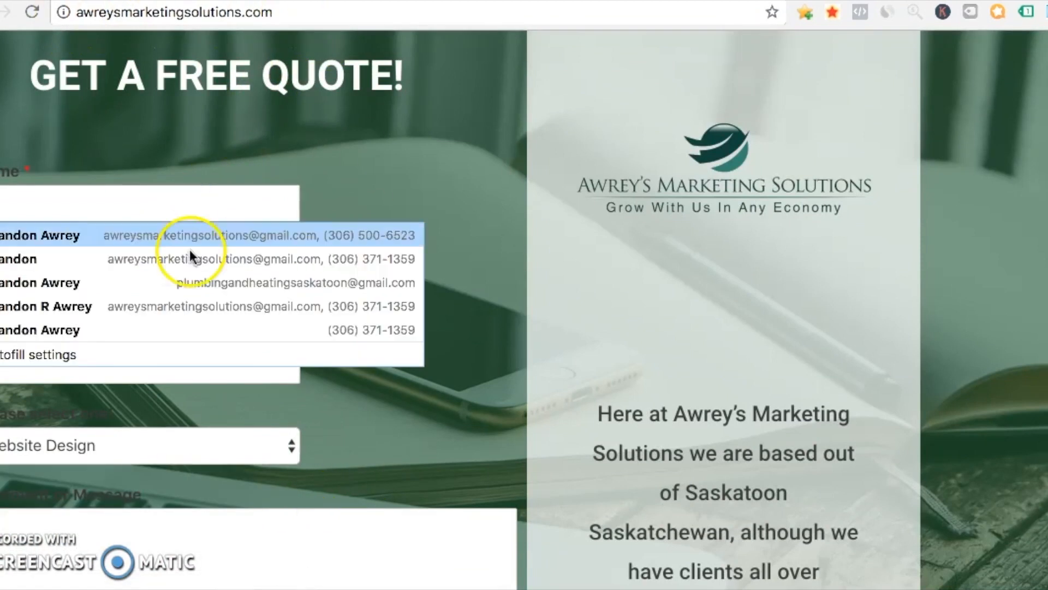
click(329, 146)
scroll(288, 332, down, 5)
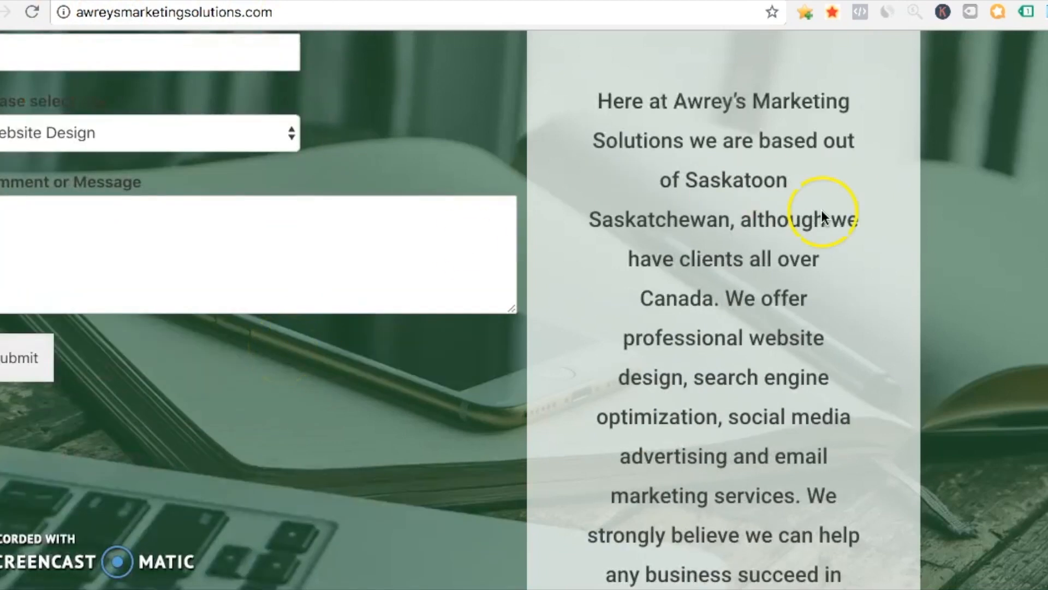
click(185, 133)
click(153, 269)
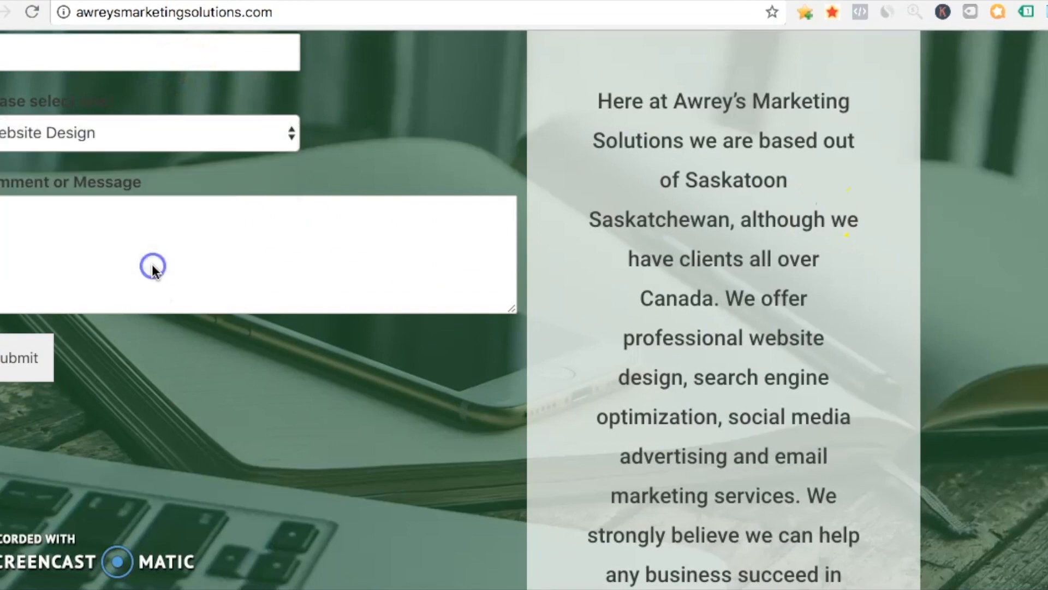
Review the Franchise Website Design and Service Based Business Website Design showcases further down the home page
scroll(641, 404, down, 10)
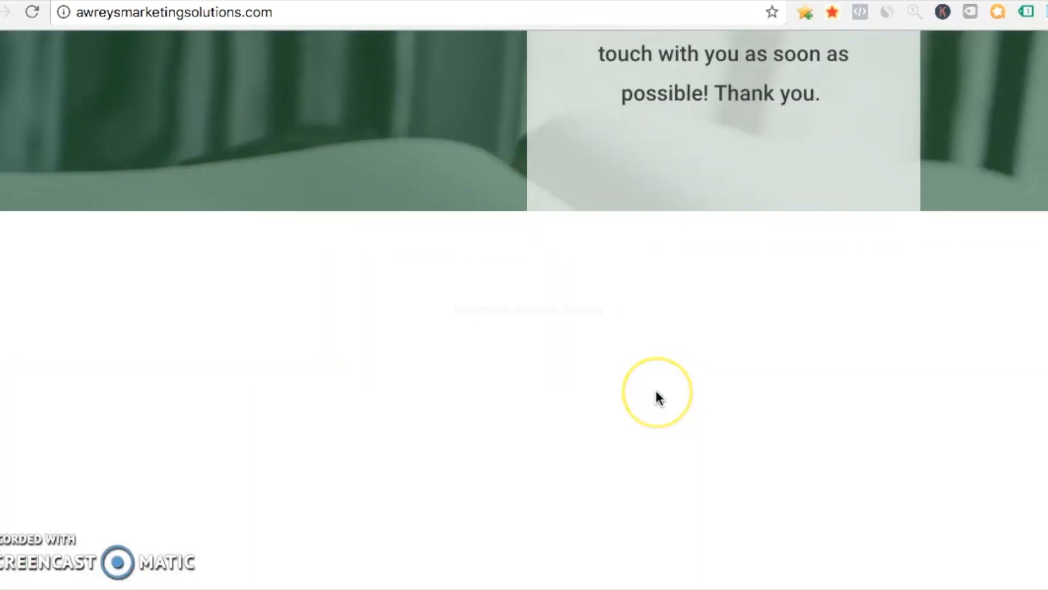
scroll(660, 399, down, 4)
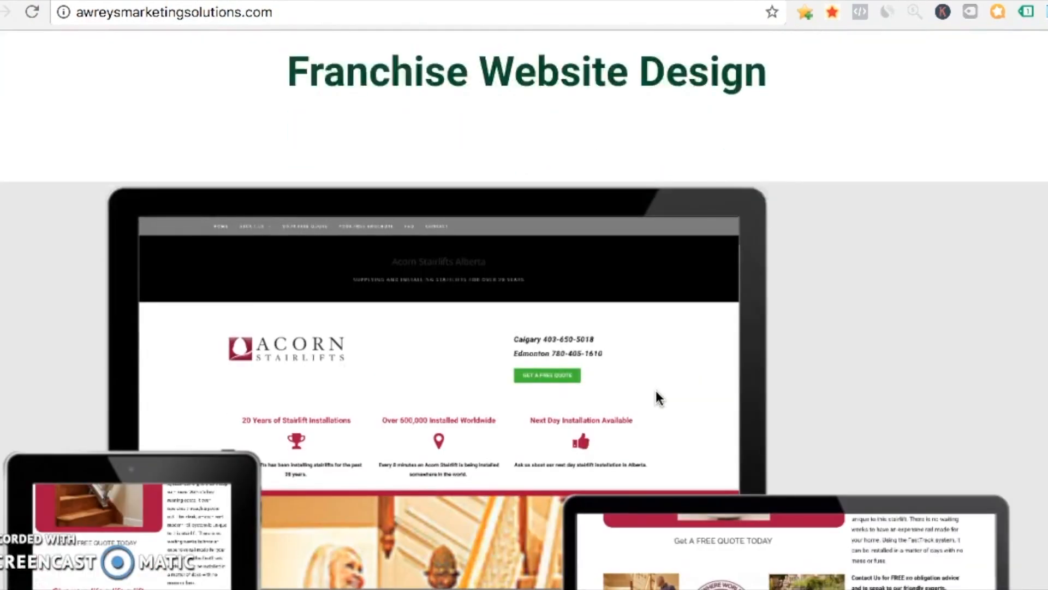
scroll(658, 397, down, 2)
scroll(657, 390, down, 6)
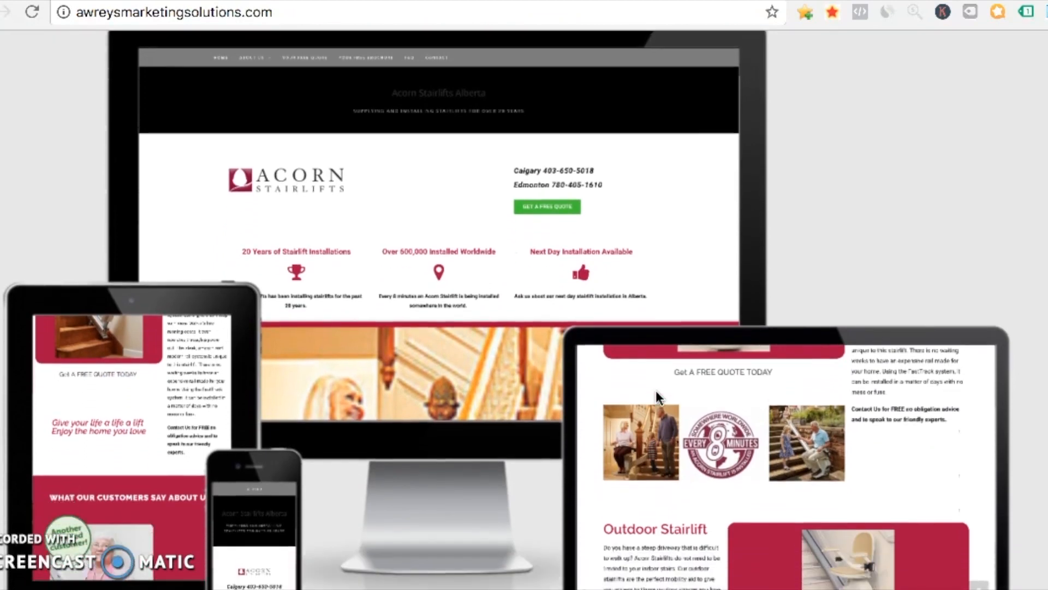
scroll(659, 399, down, 7)
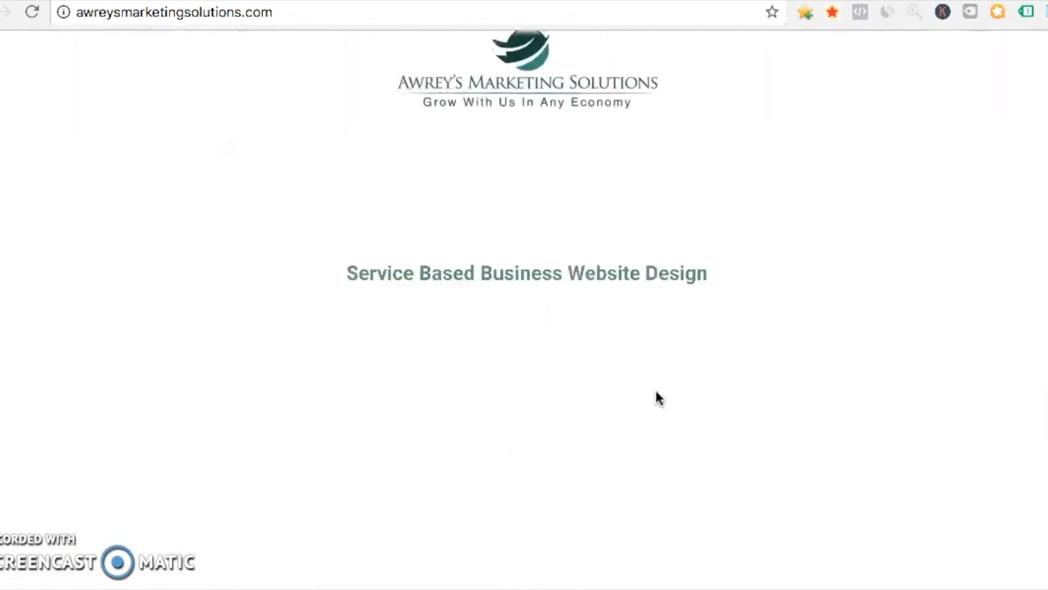
scroll(658, 398, down, 3)
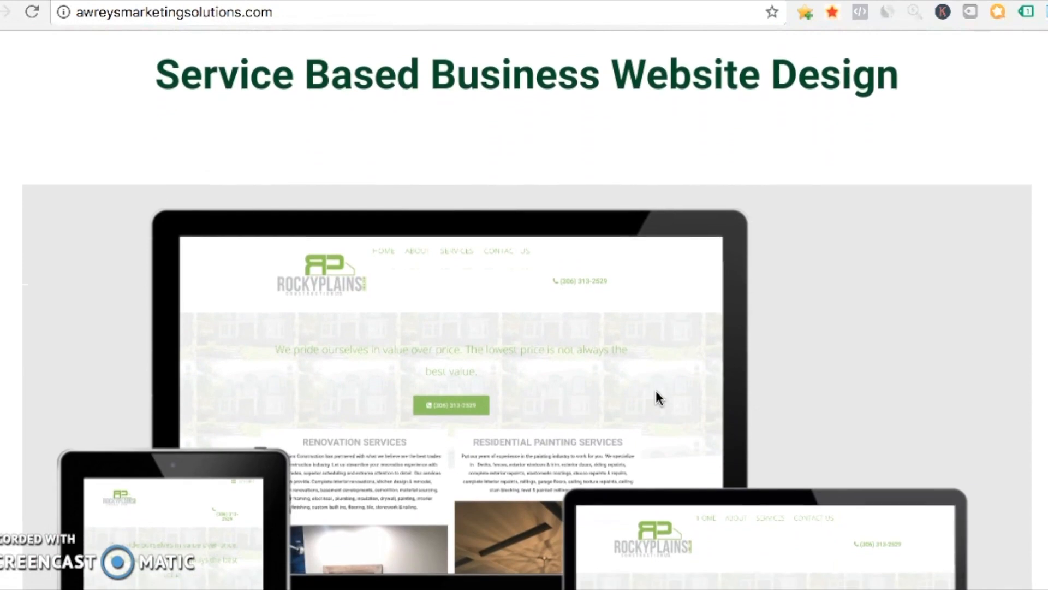
scroll(659, 397, down, 6)
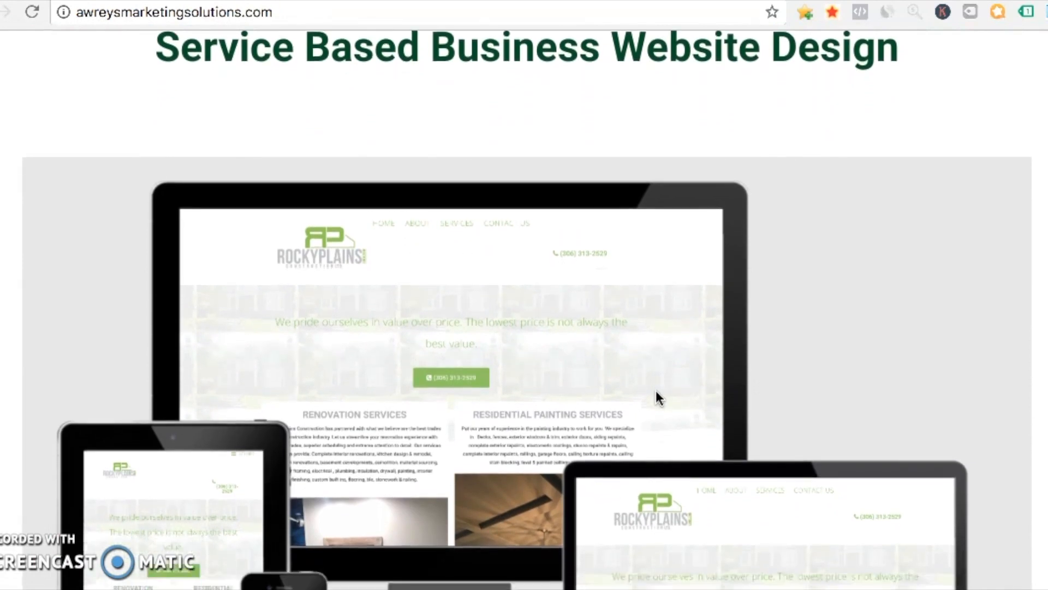
Examine the service-based business mockups on the home page, covering the Rocky Plains, Accelerate Plumbing & Heating and iReno Services sites
scroll(659, 398, down, 5)
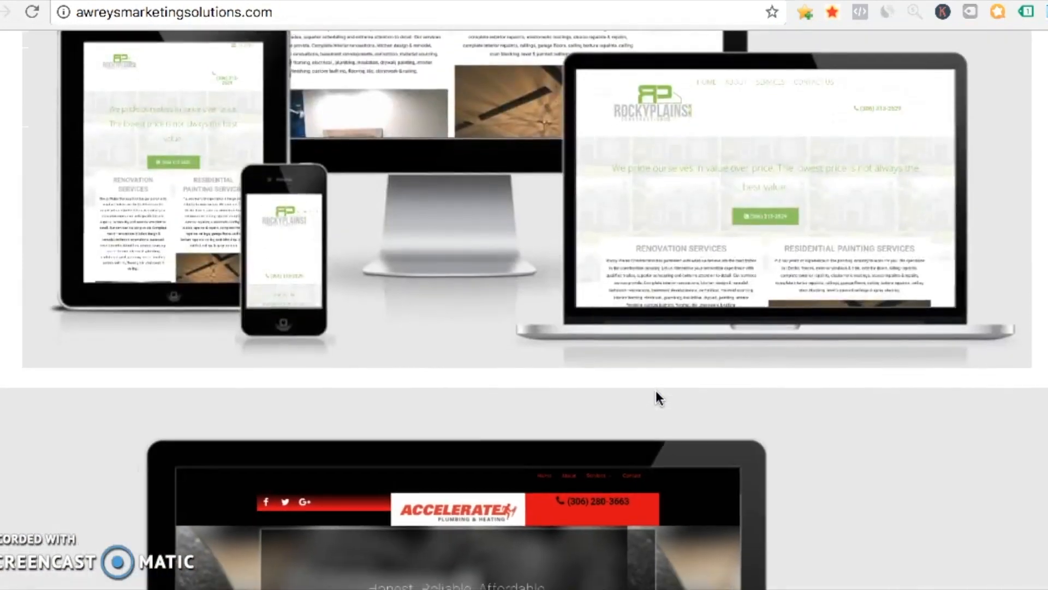
scroll(656, 389, down, 2)
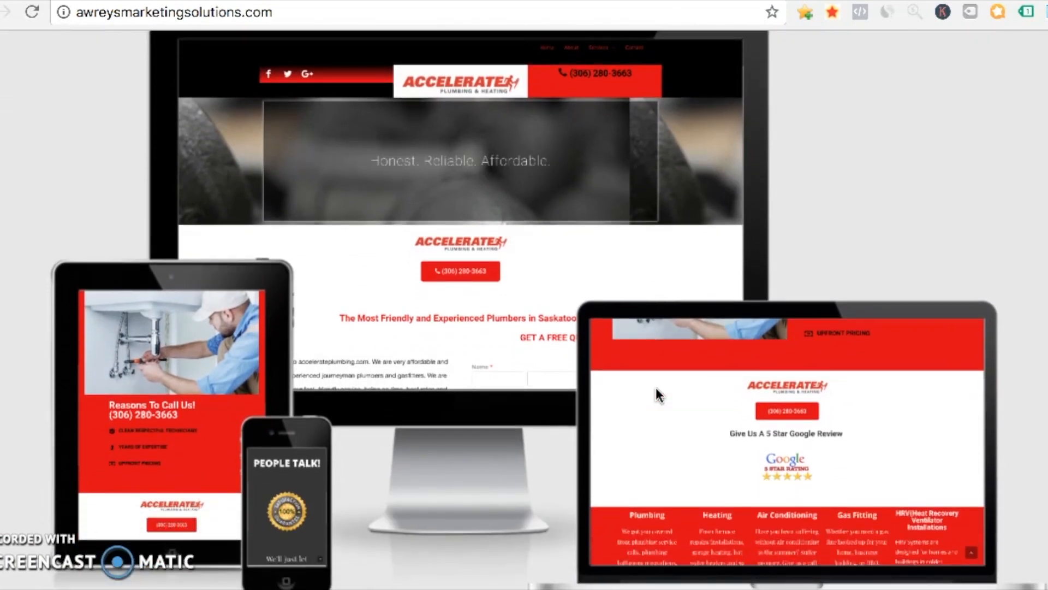
scroll(659, 394, down, 3)
scroll(659, 395, up, 1)
scroll(659, 394, down, 1)
scroll(658, 393, down, 8)
scroll(656, 388, down, 8)
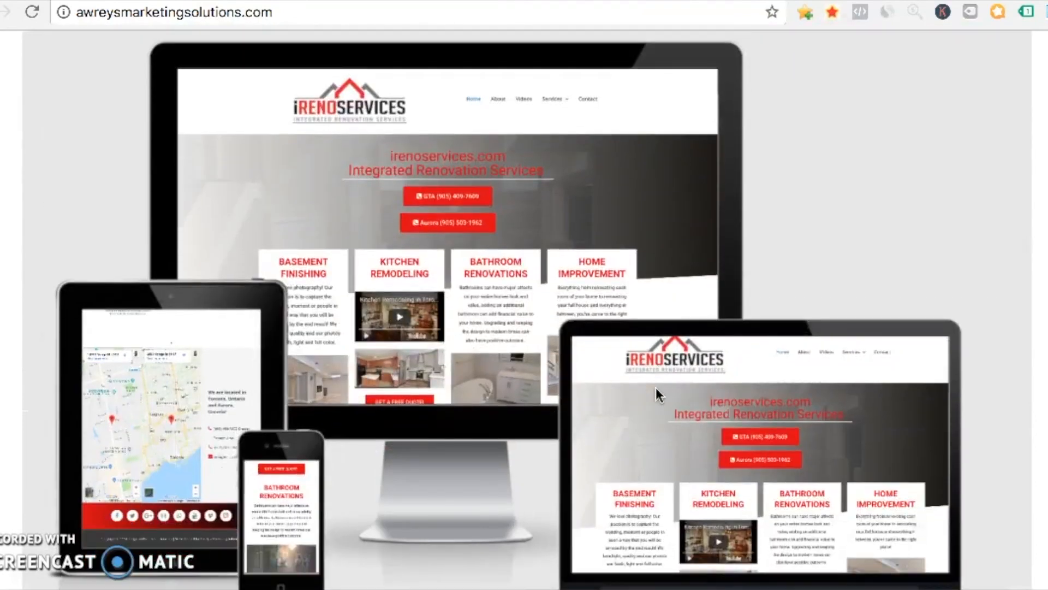
Review the Ecommerce Website Design showcase with the LVGU store mockup, then return to the iReno Services showcase
scroll(659, 394, down, 5)
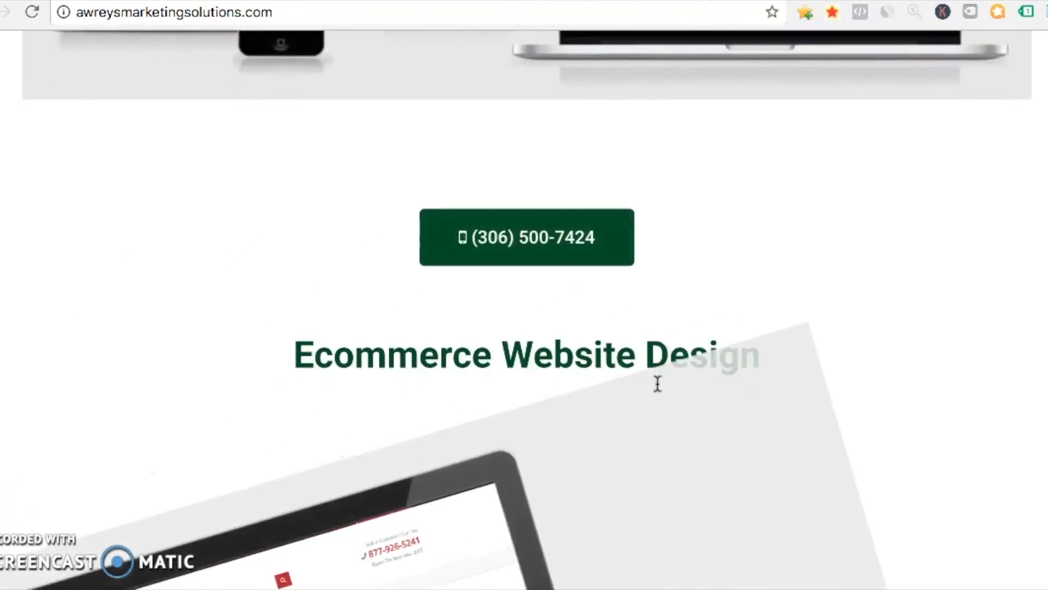
scroll(657, 383, down, 5)
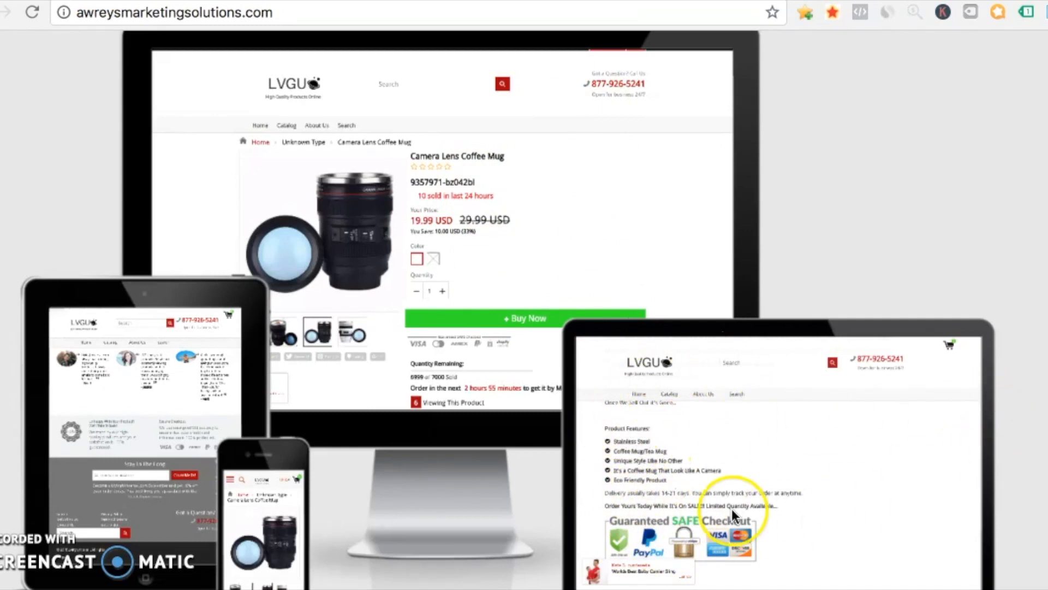
scroll(753, 521, down, 4)
scroll(734, 516, down, 1)
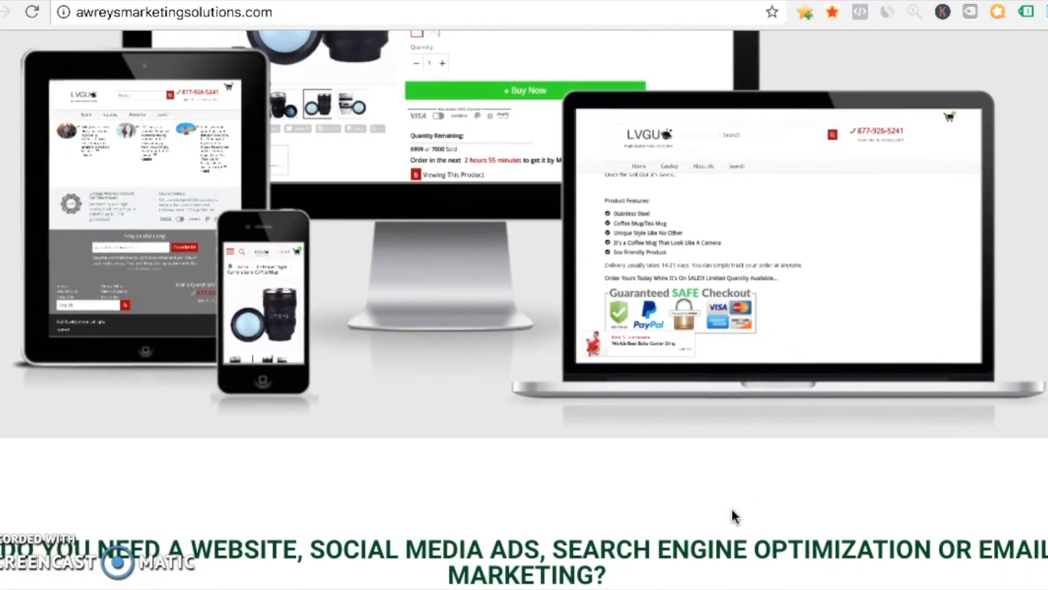
scroll(734, 516, up, 4)
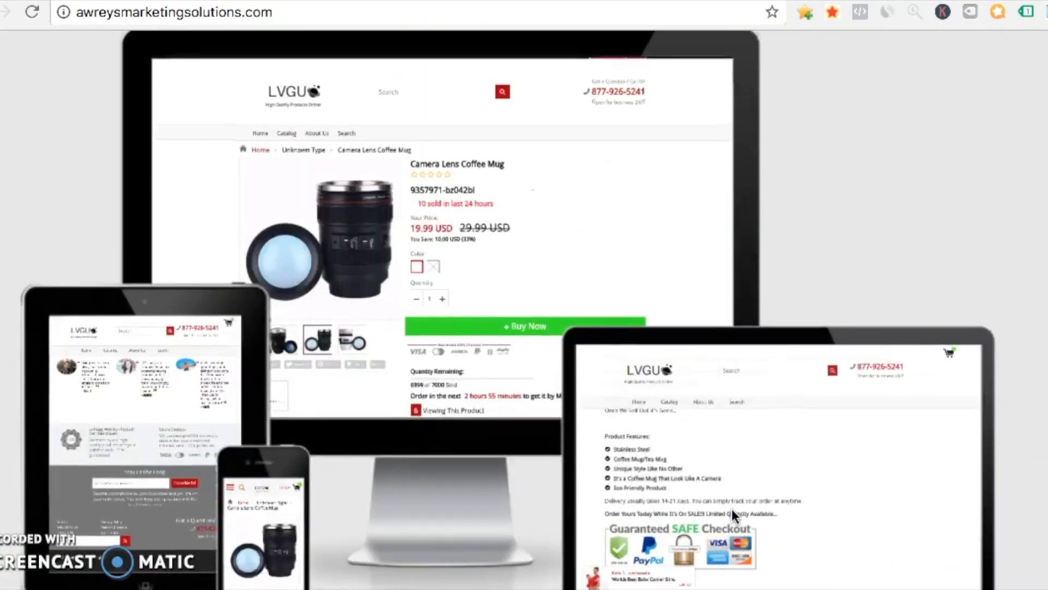
scroll(732, 509, up, 15)
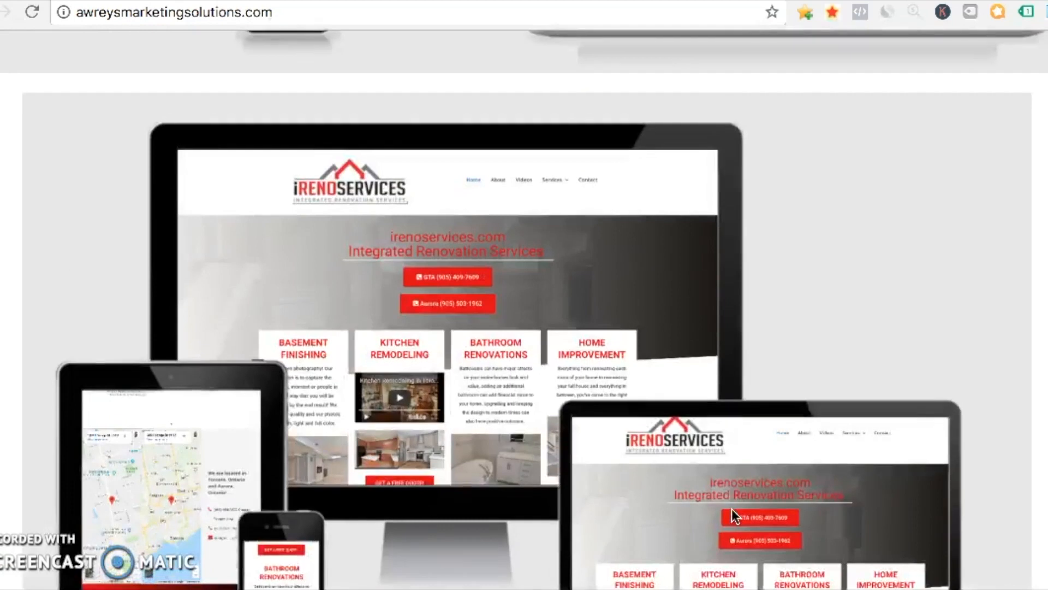